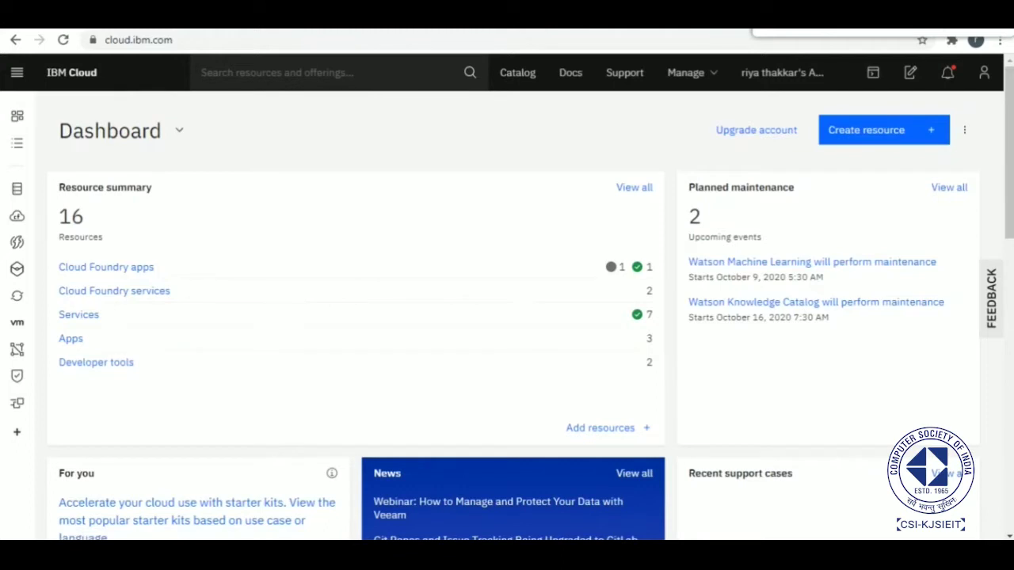
# Search the cloud resources for "watson ass", open the Watson Assistant-v1 service and launch Watson Assistant.
pyautogui.click(302, 72)
pyautogui.write('w')
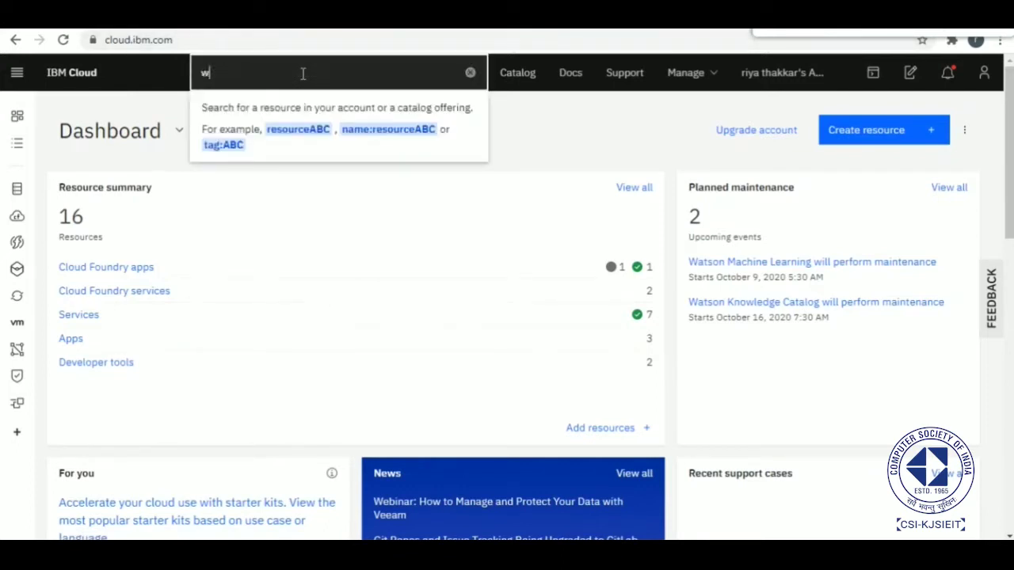
pyautogui.write('atson ass')
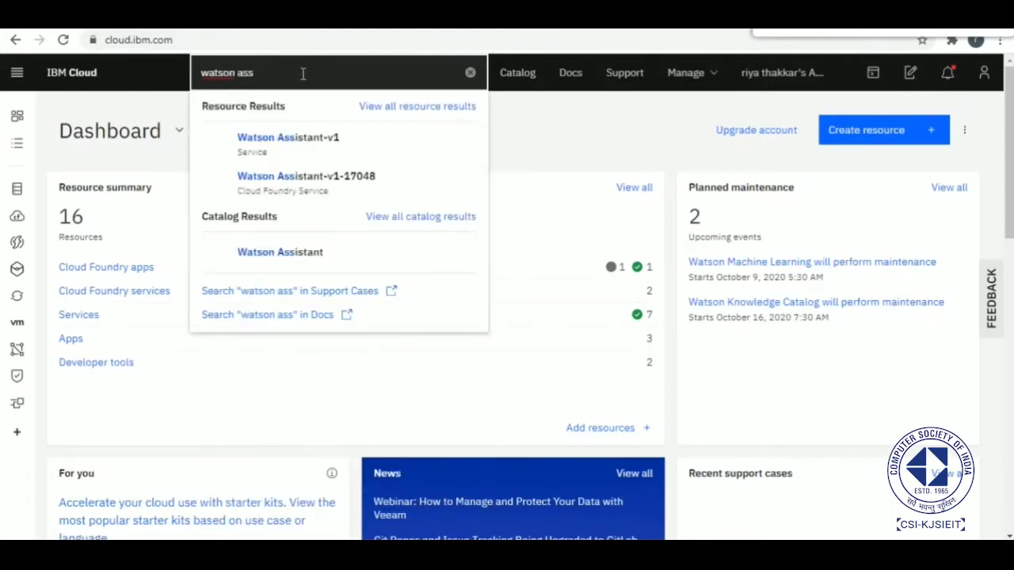
pyautogui.click(316, 142)
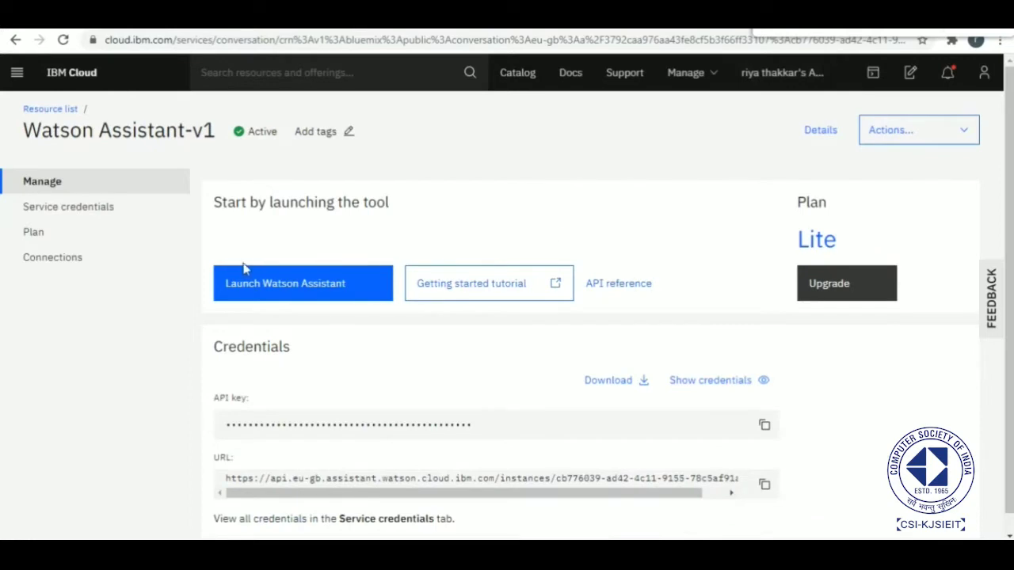
pyautogui.click(293, 297)
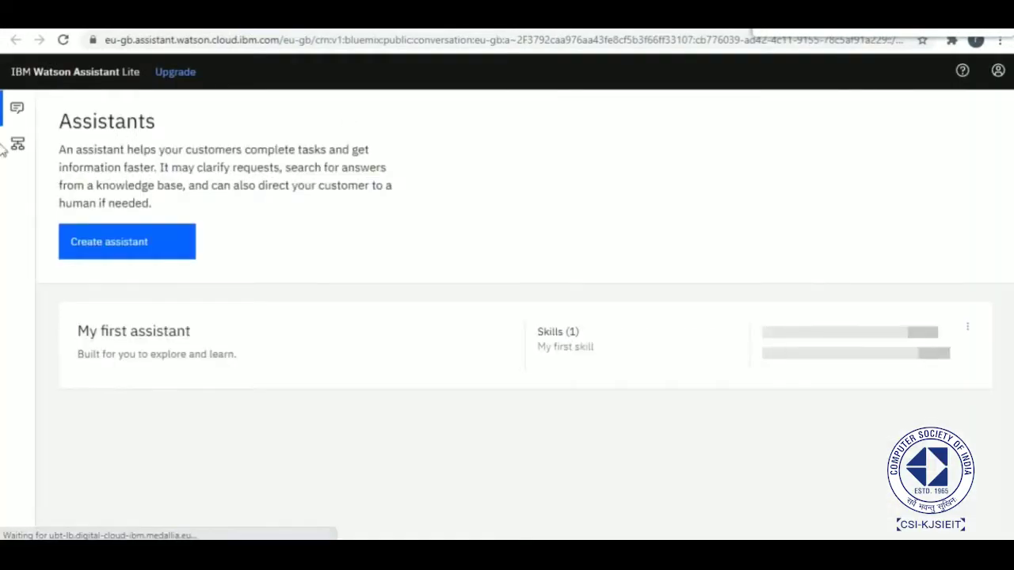
# Create a new dialog skill named "weather bot" in the Skills section, keeping English (US) as the language.
pyautogui.moveTo(17, 115)
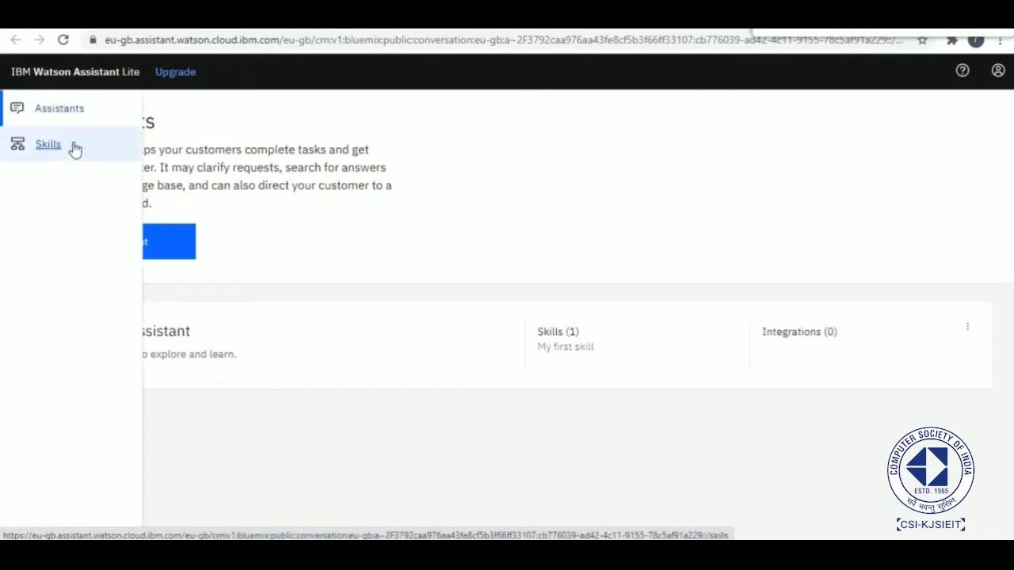
pyautogui.click(47, 144)
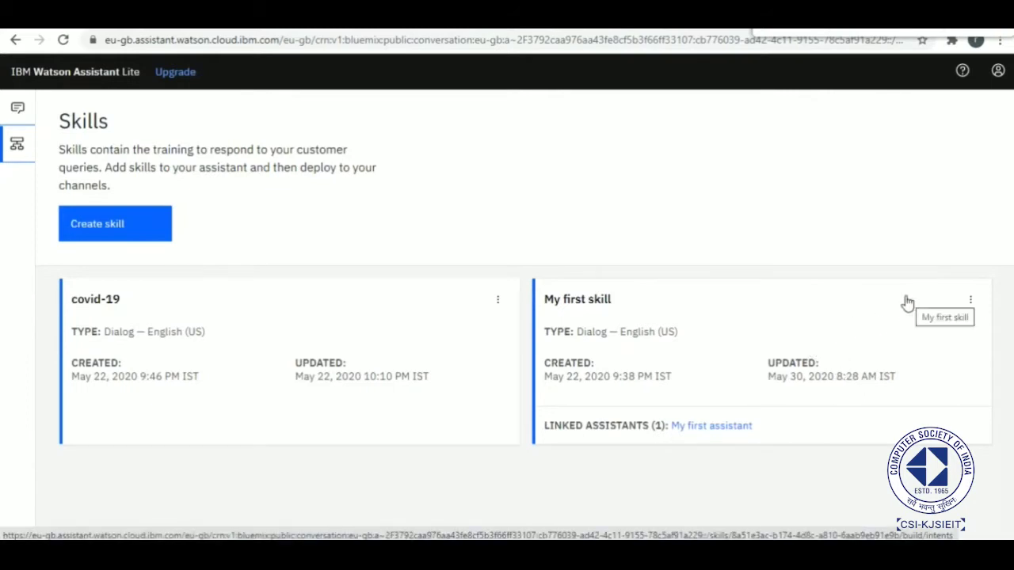
pyautogui.click(129, 228)
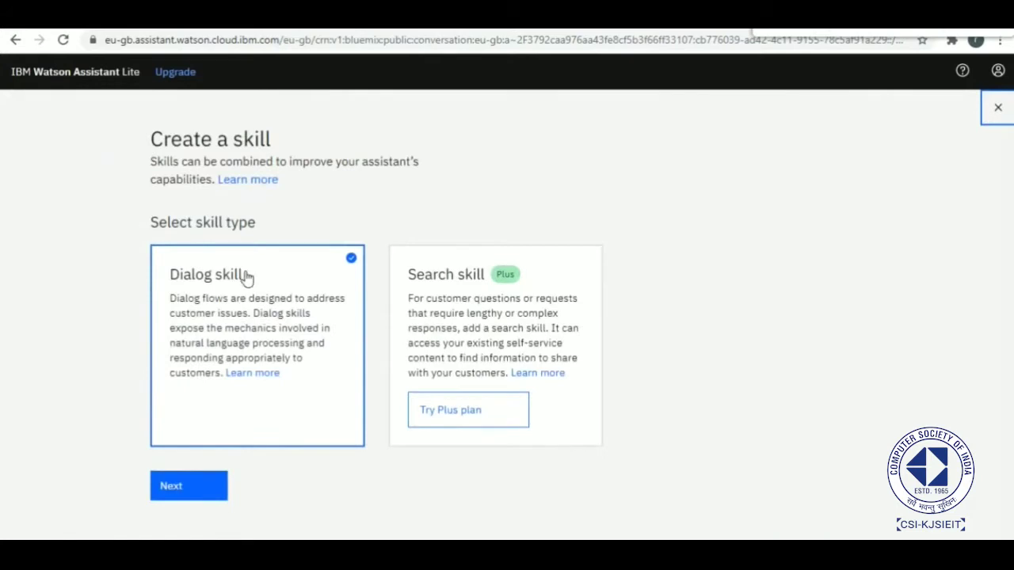
pyautogui.click(188, 490)
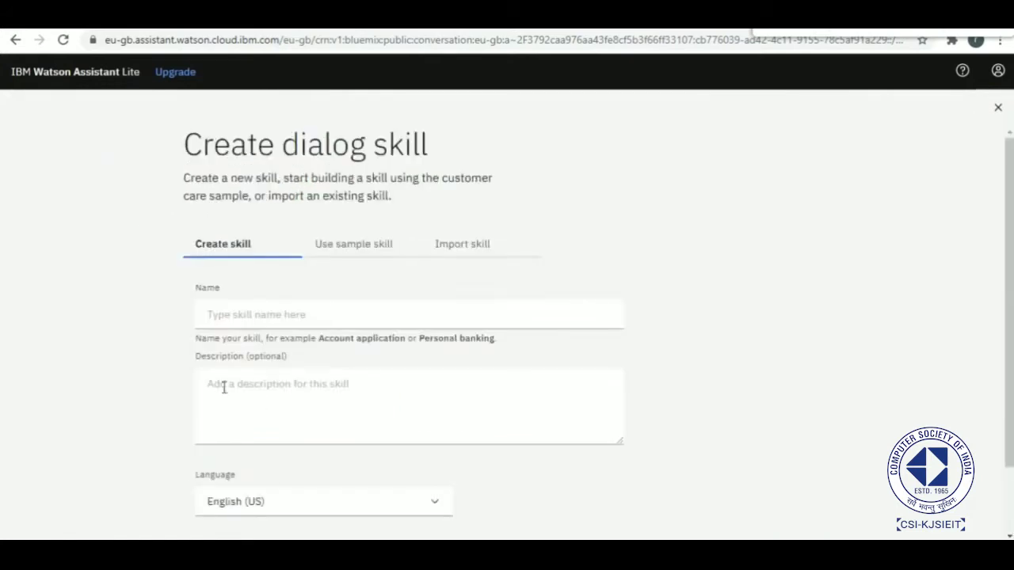
pyautogui.click(254, 315)
pyautogui.write('weat')
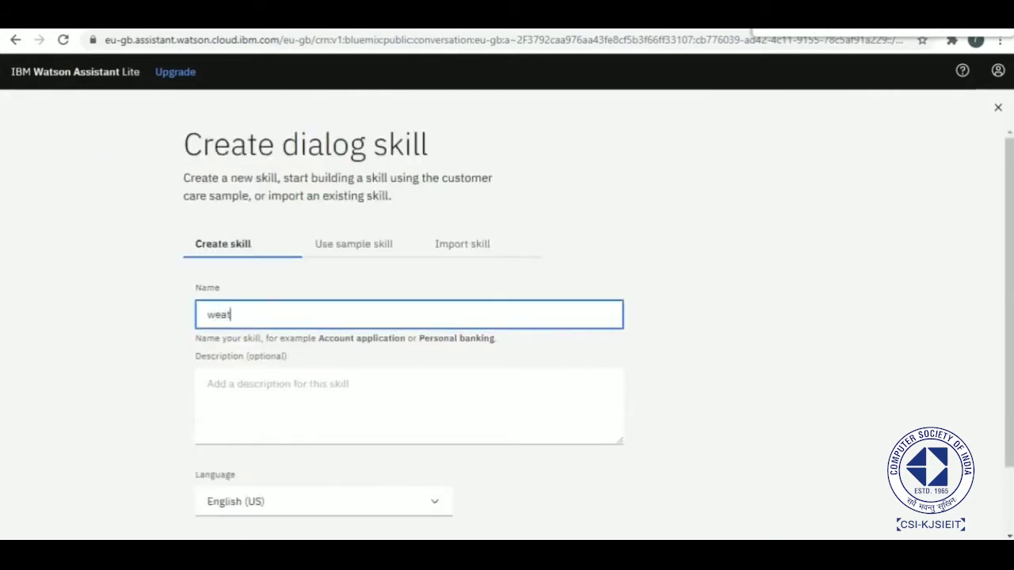
pyautogui.write('her bot')
pyautogui.scroll(-2, 313, 406)
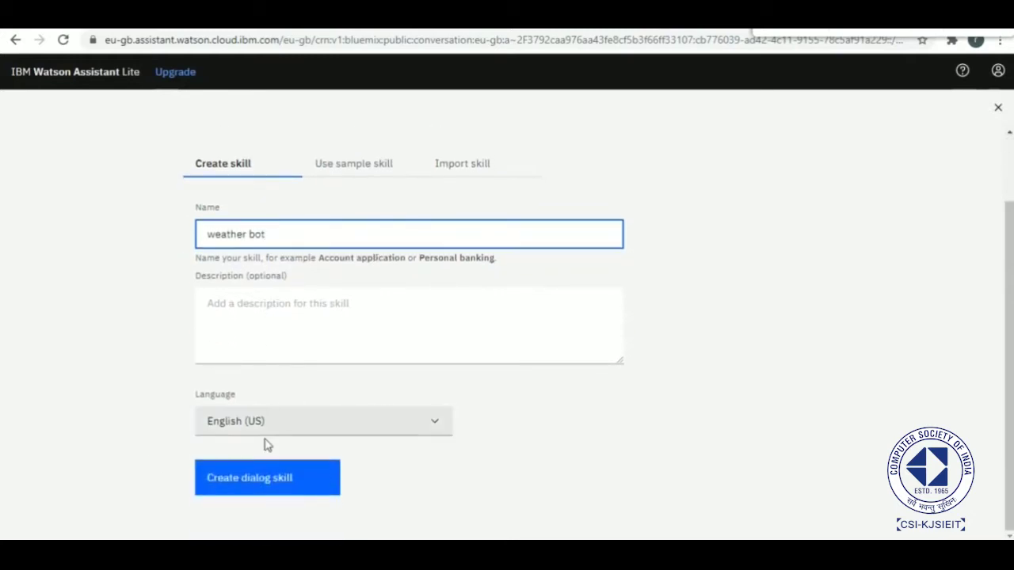
pyautogui.click(266, 475)
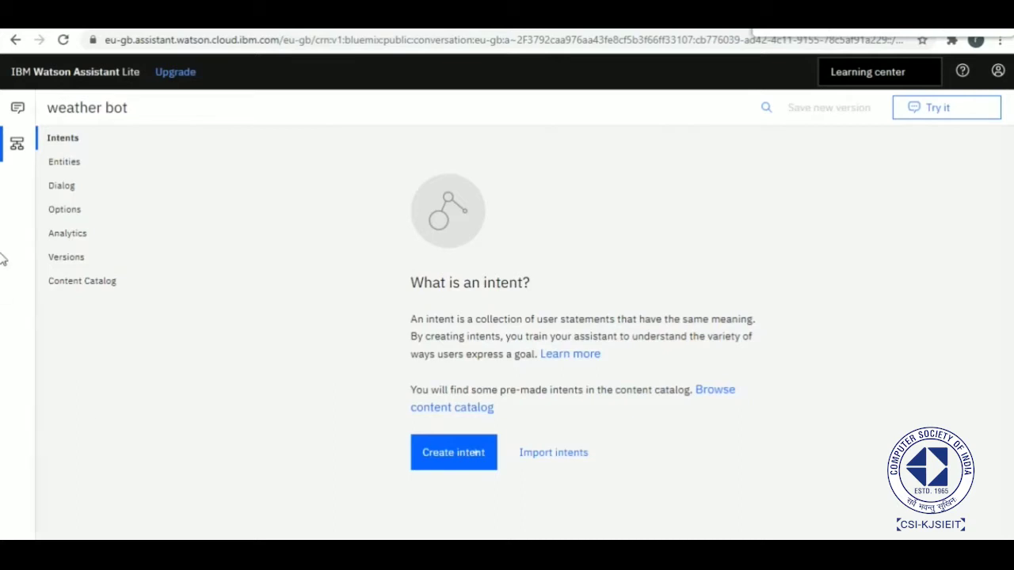
# Look over the Entities and Dialog pages of the weather bot skill.
pyautogui.click(68, 164)
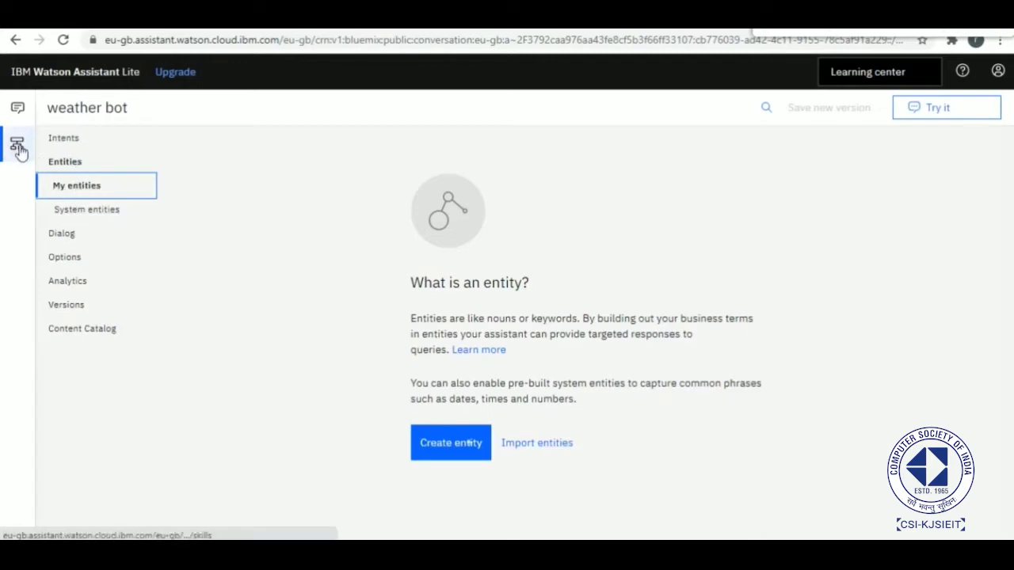
pyautogui.moveTo(19, 150)
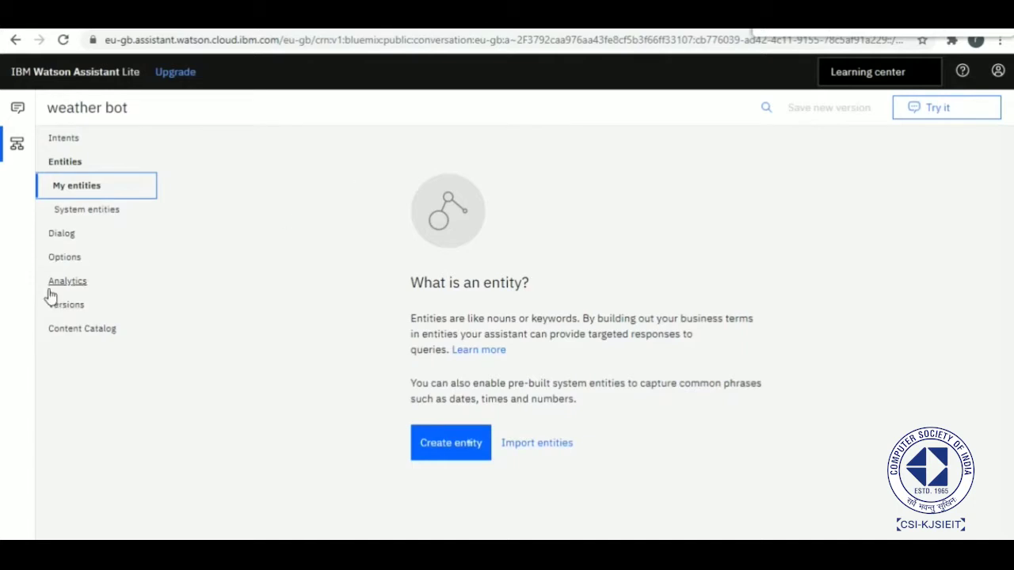
pyautogui.click(72, 236)
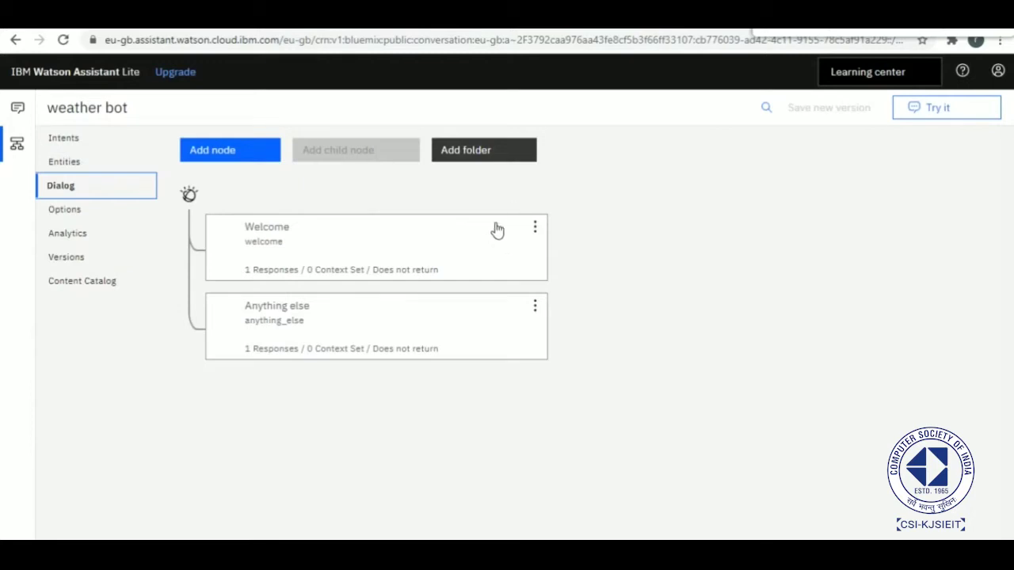
# Create an intent named "greeyings" in the weather bot skill, without a description.
pyautogui.click(106, 150)
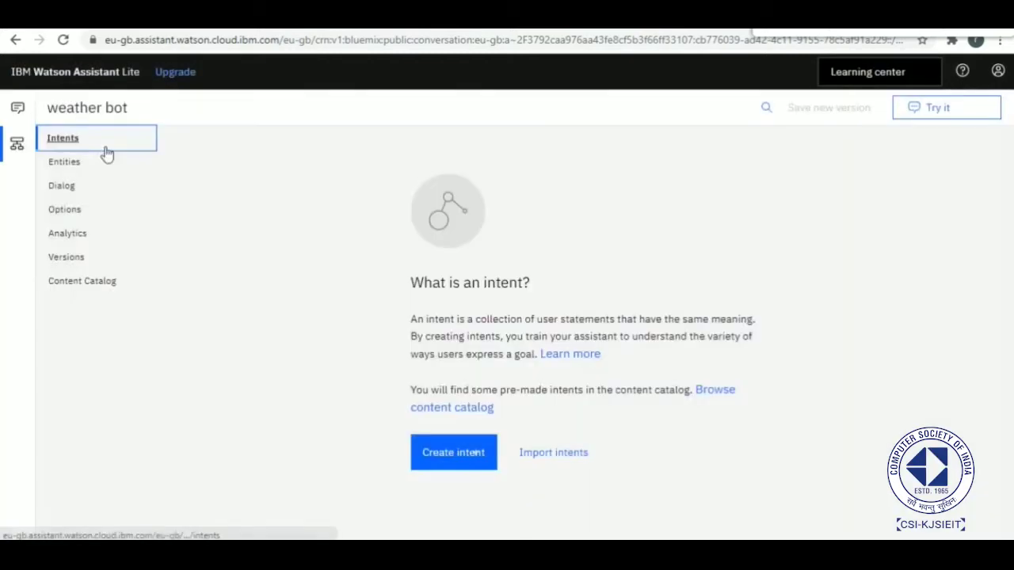
pyautogui.click(458, 460)
pyautogui.click(458, 460)
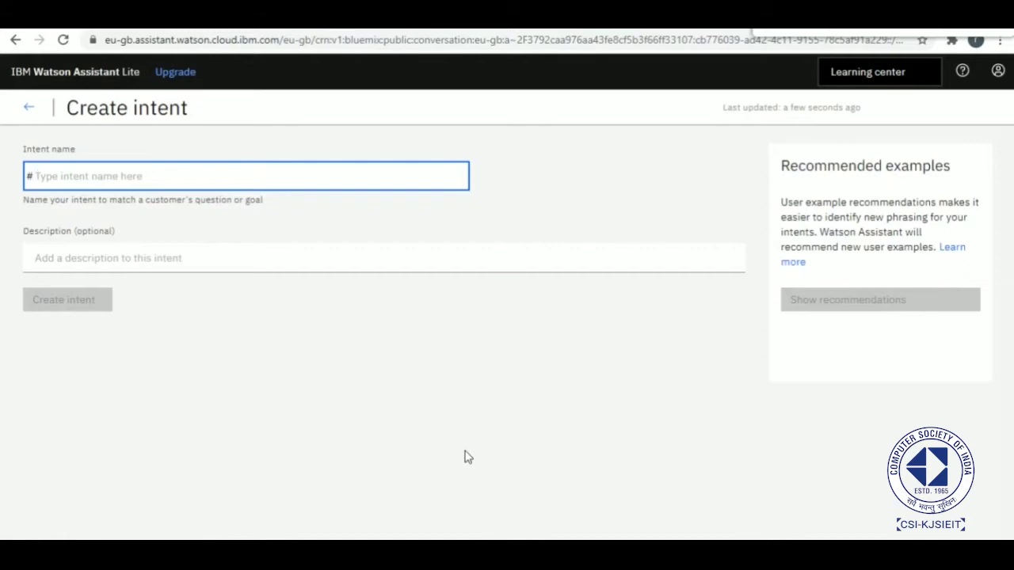
pyautogui.write('gr')
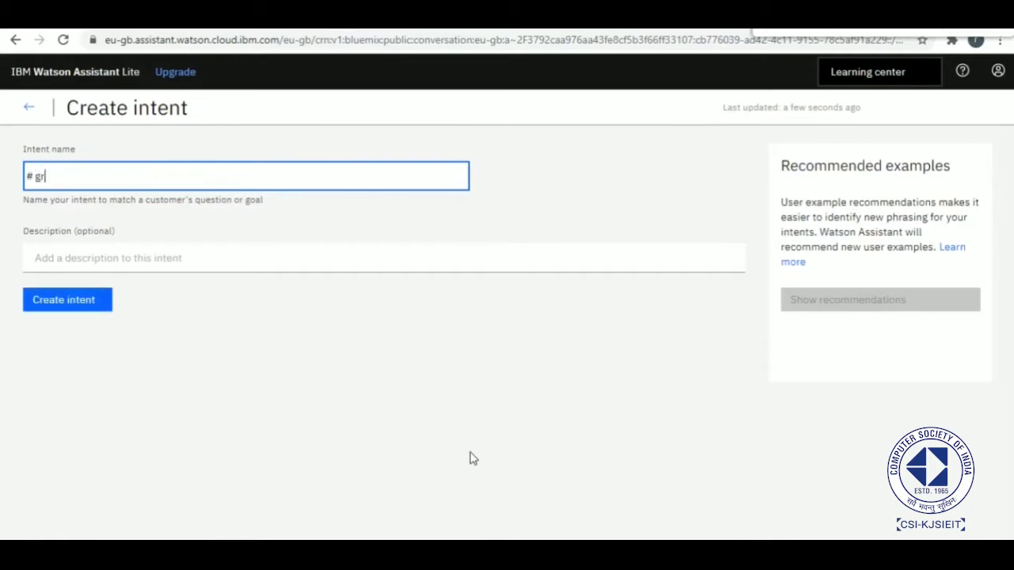
pyautogui.write('eetings')
pyautogui.click(84, 301)
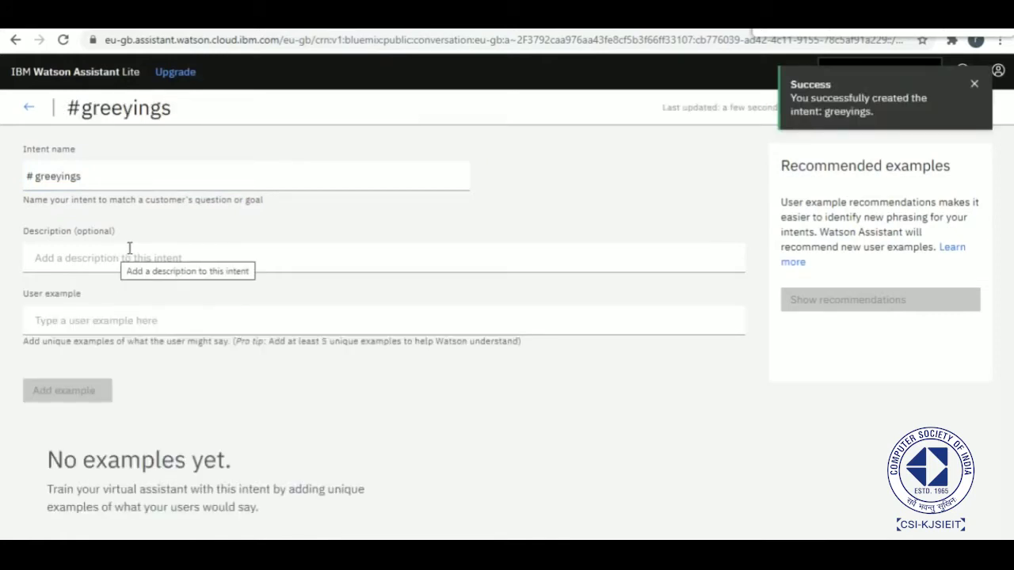
# Add the user examples "Hi", "hello" and "hey" to the #greeyings intent.
pyautogui.click(112, 321)
pyautogui.write('Hi')
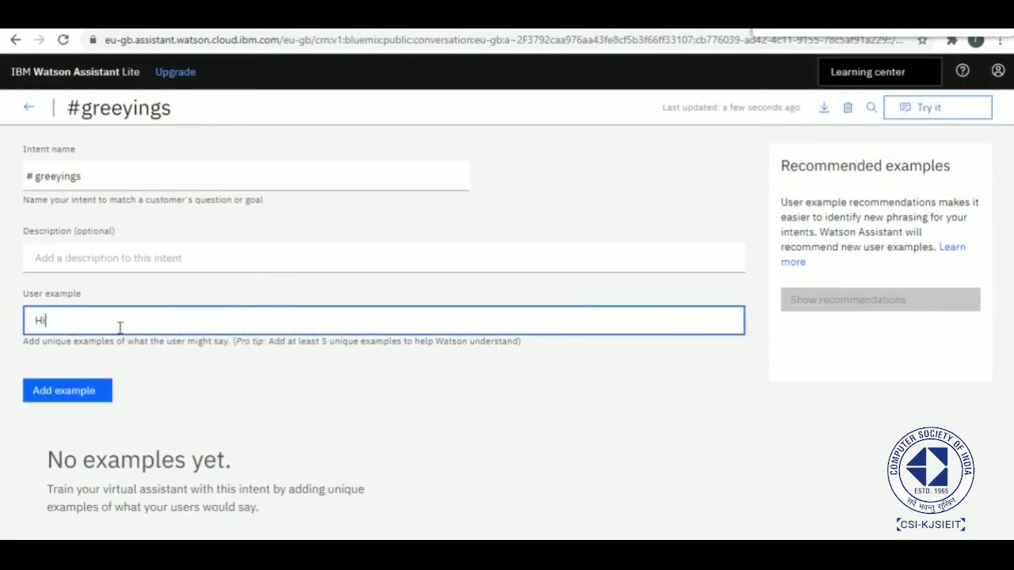
pyautogui.press('Tab')
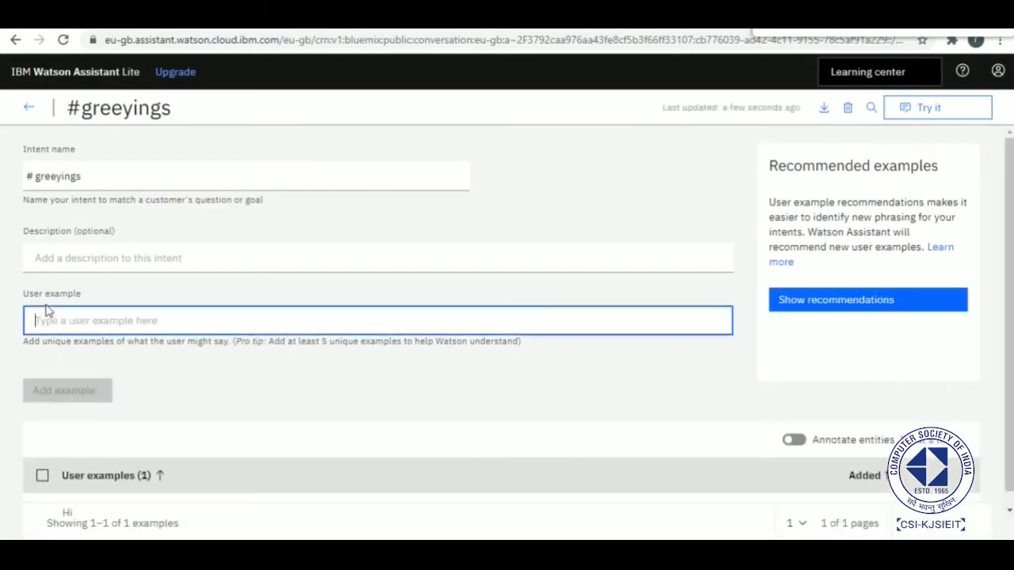
pyautogui.write('hello')
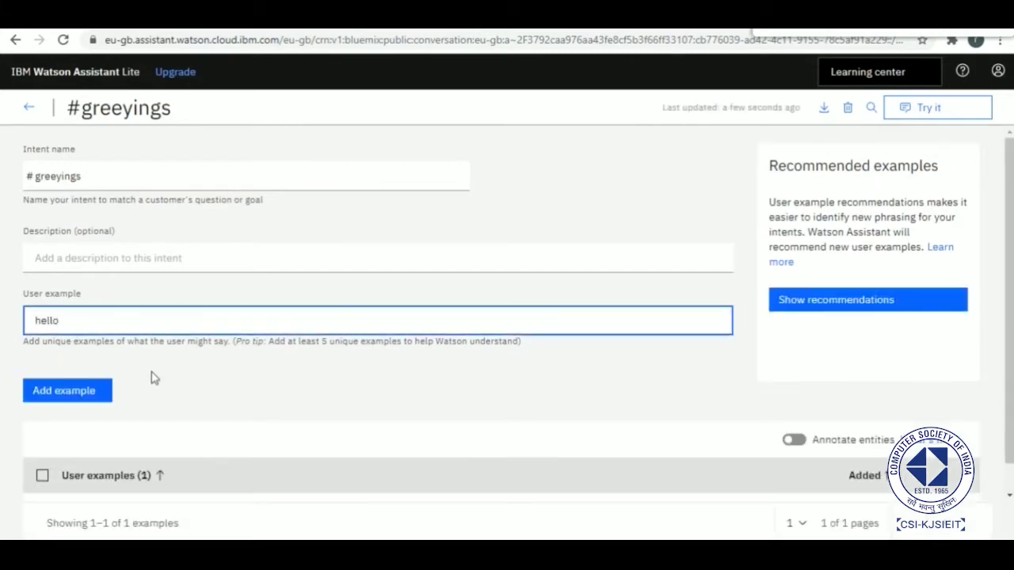
pyautogui.press('Tab')
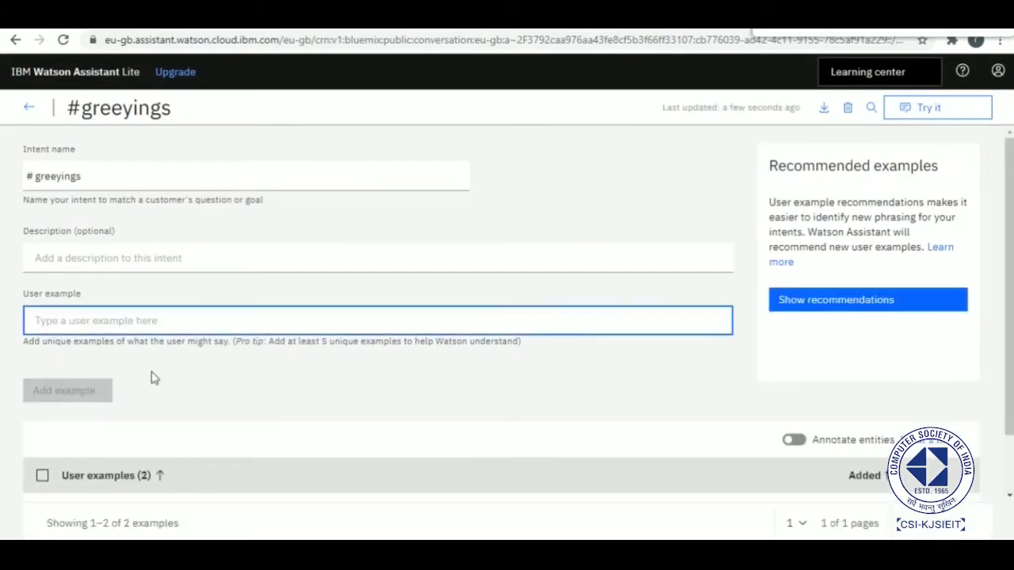
pyautogui.write('hey')
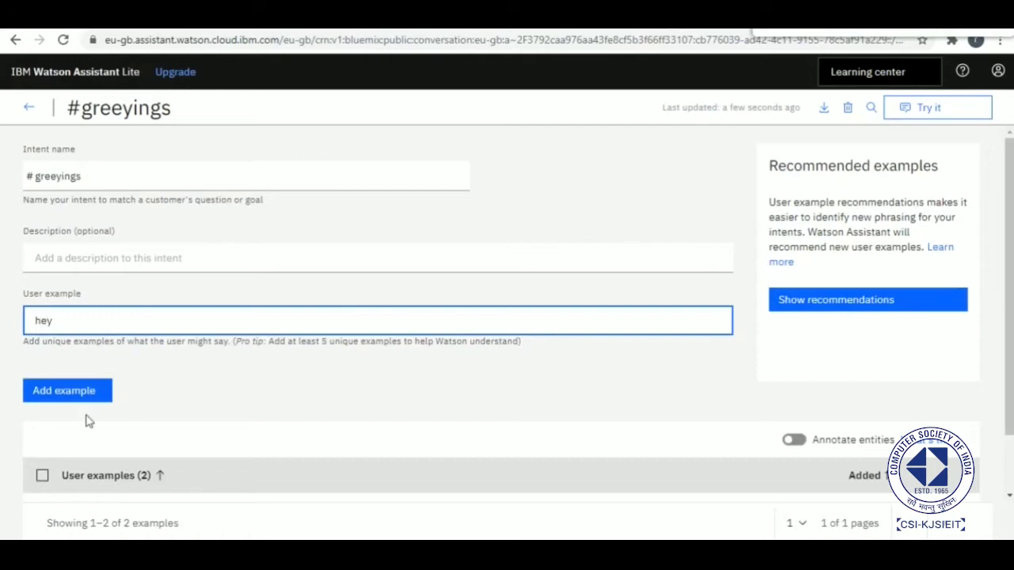
pyautogui.click(69, 400)
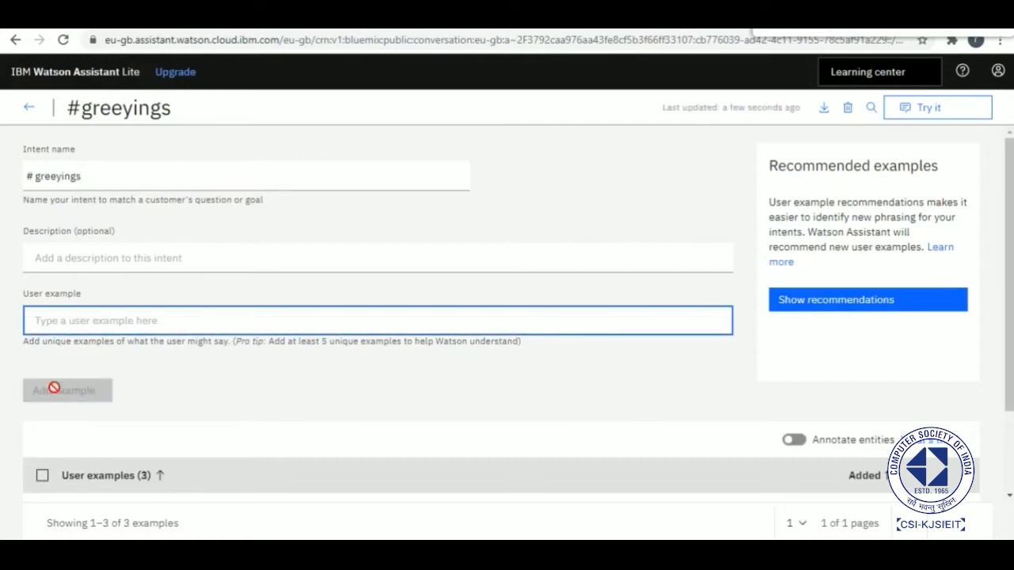
# Add the user examples "good morning", "good evening" and "good afternoon" to the #greeyings intent.
pyautogui.write('g')
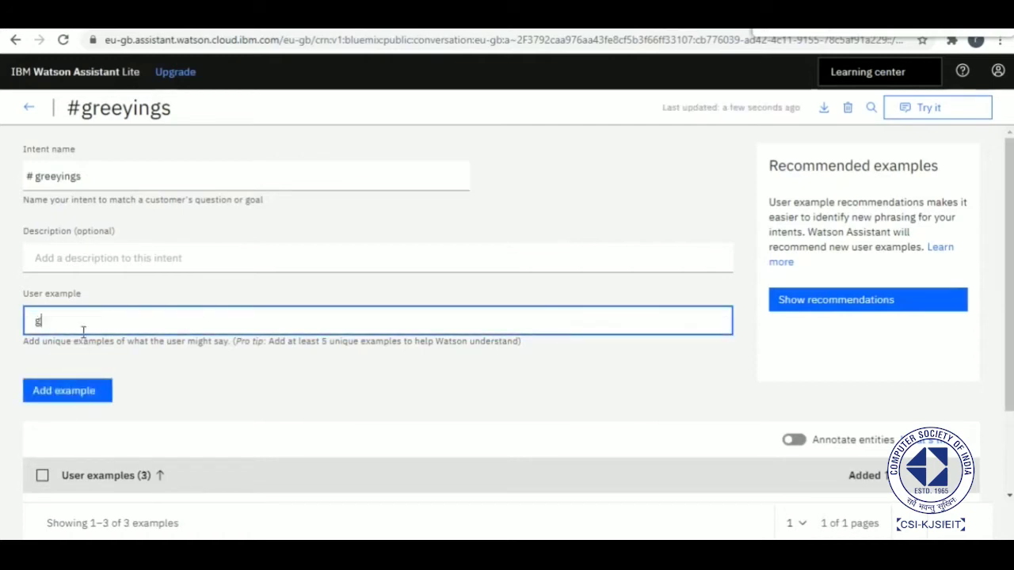
pyautogui.write('ood morning')
pyautogui.press('Return')
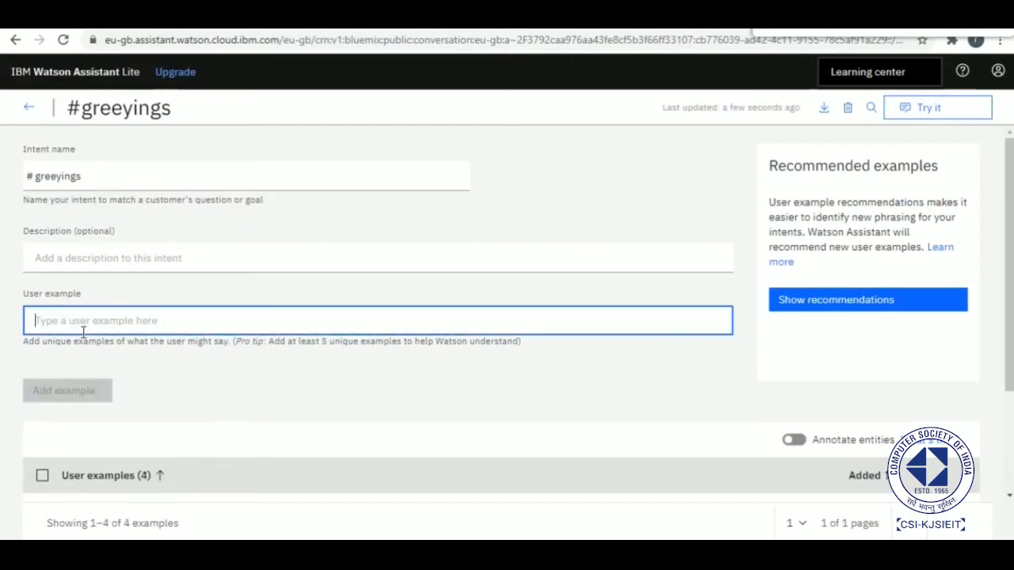
pyautogui.write('good e')
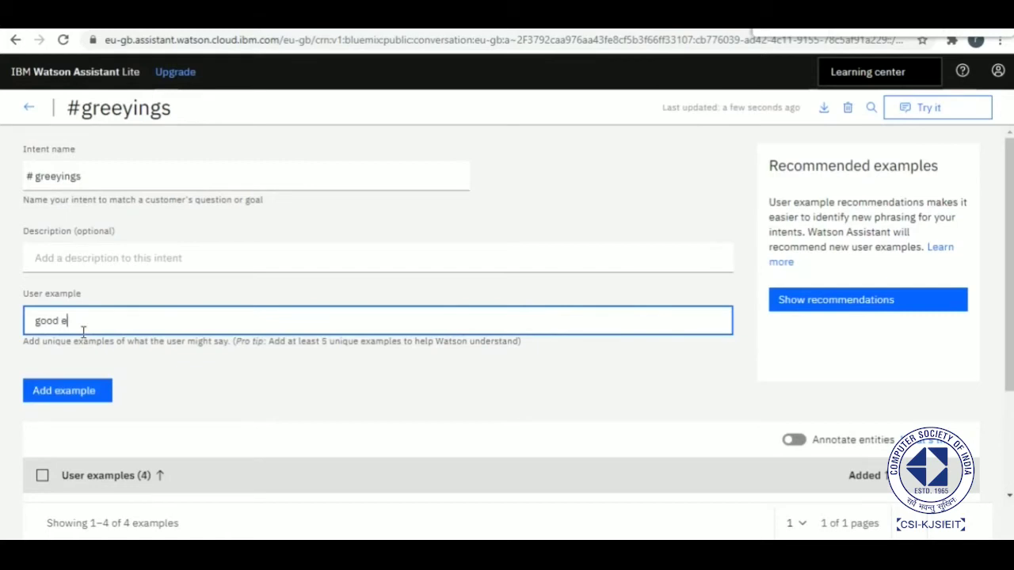
pyautogui.write('vening')
pyautogui.press('Return')
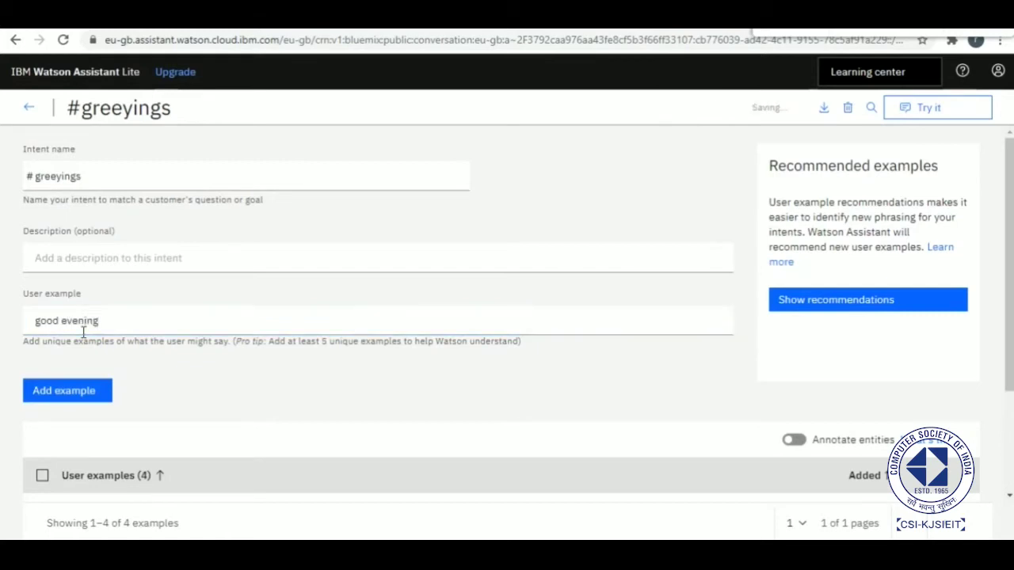
pyautogui.write('goo')
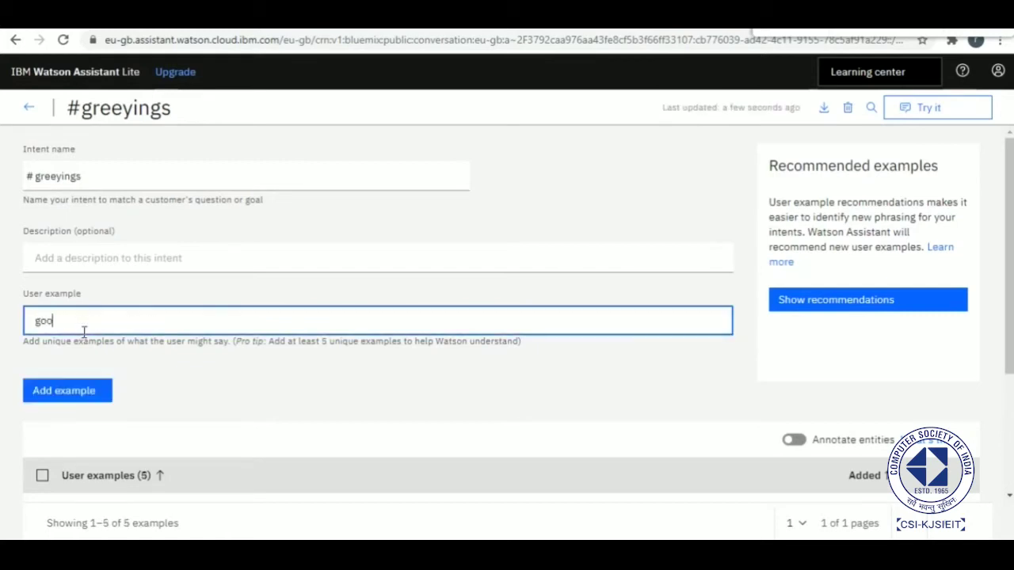
pyautogui.write('d afternoon')
pyautogui.press('Return')
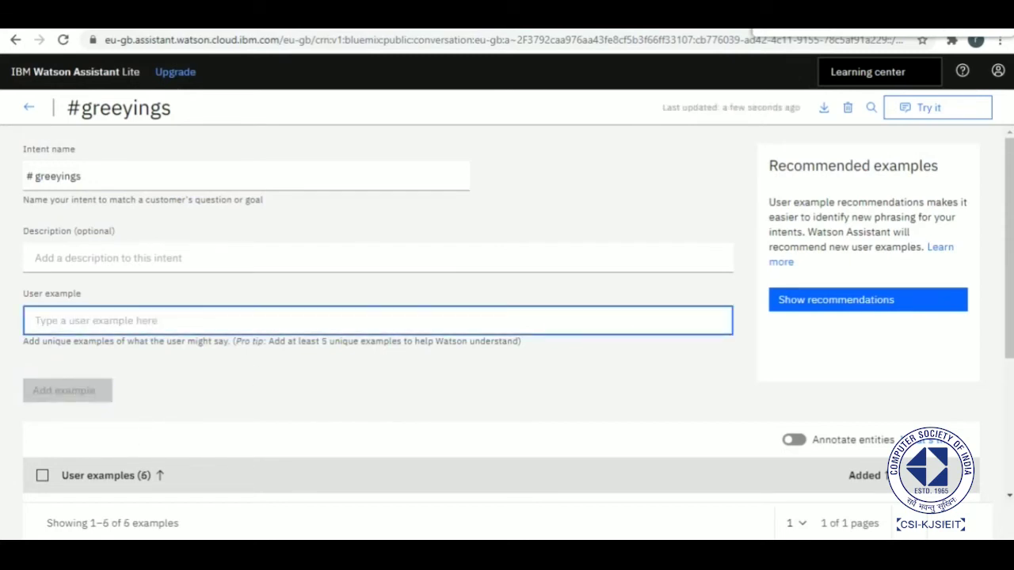
# Review the user examples listed for the #greeyings intent and return to the skill's intents overview.
pyautogui.click(729, 98)
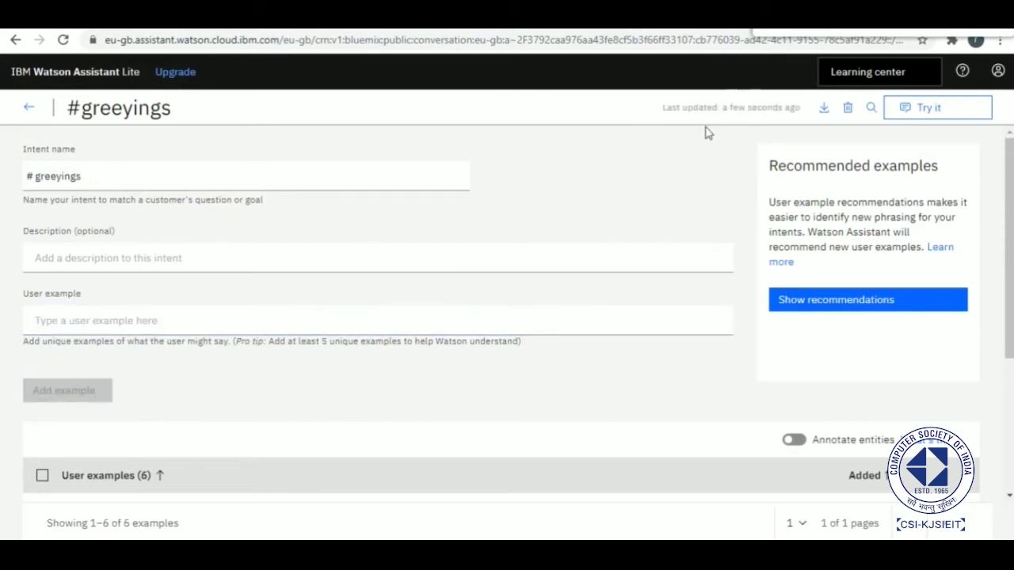
pyautogui.scroll(-2, 253, 318)
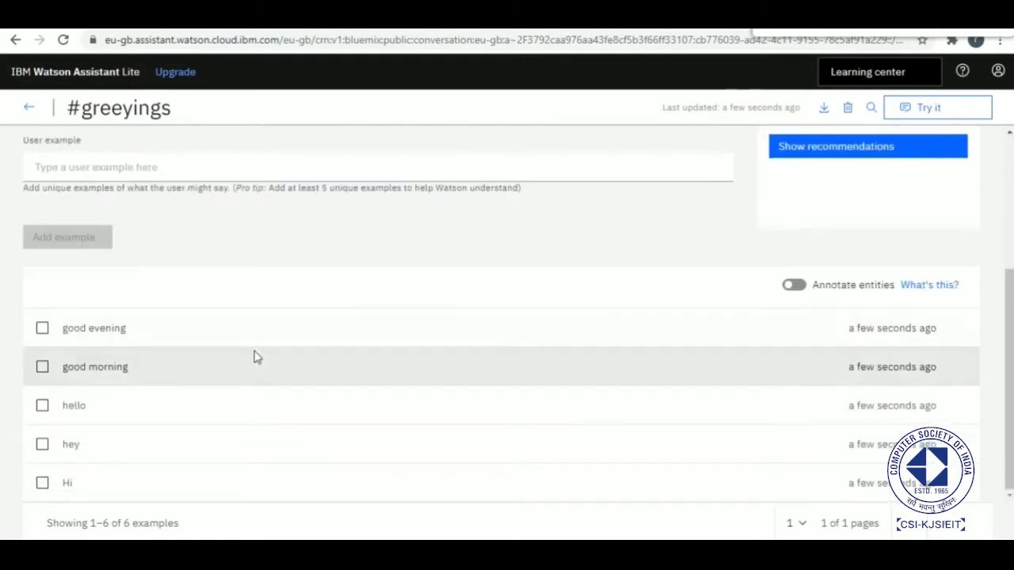
pyautogui.scroll(2, 147, 483)
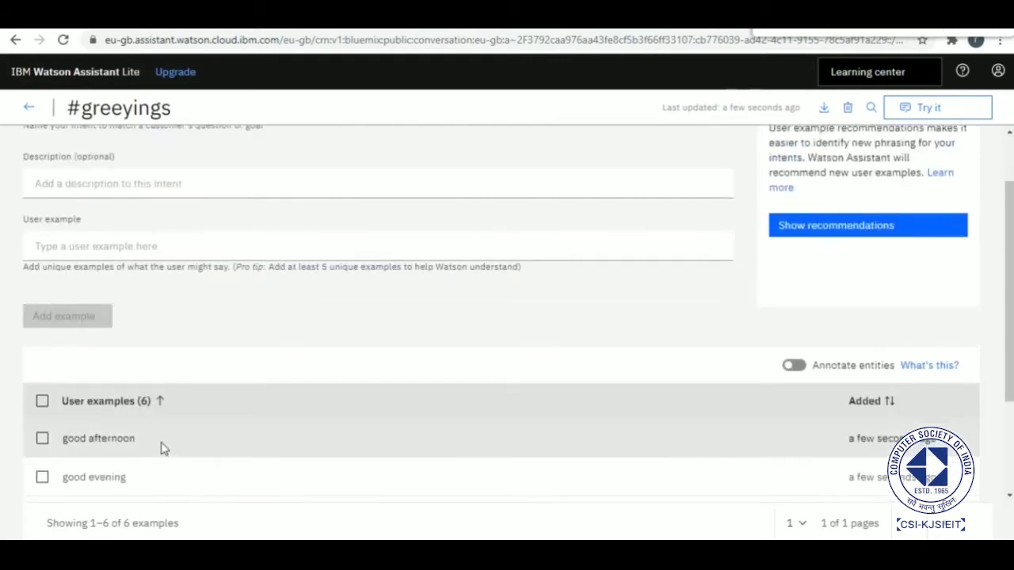
pyautogui.scroll(-2, 162, 449)
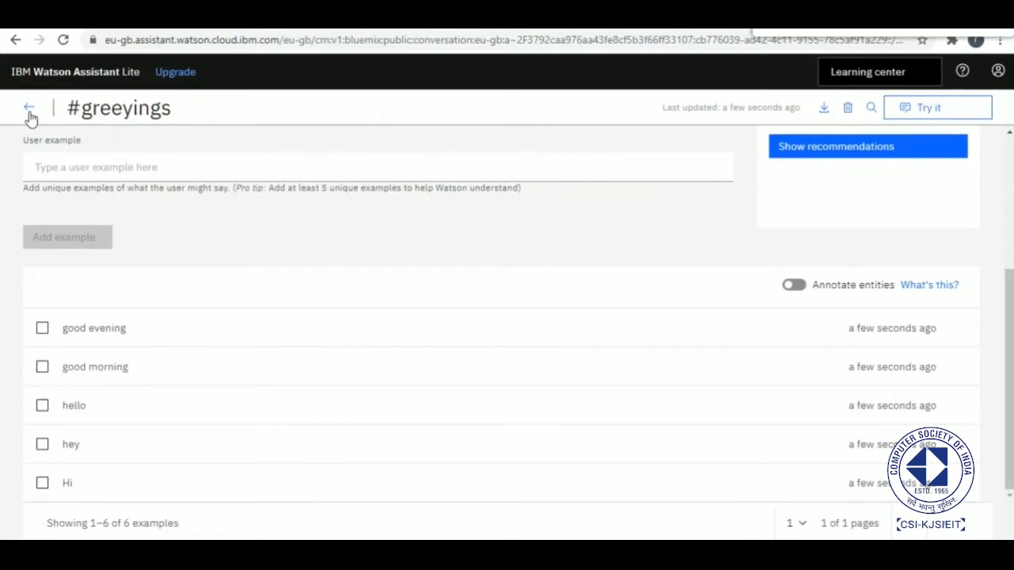
pyautogui.click(29, 111)
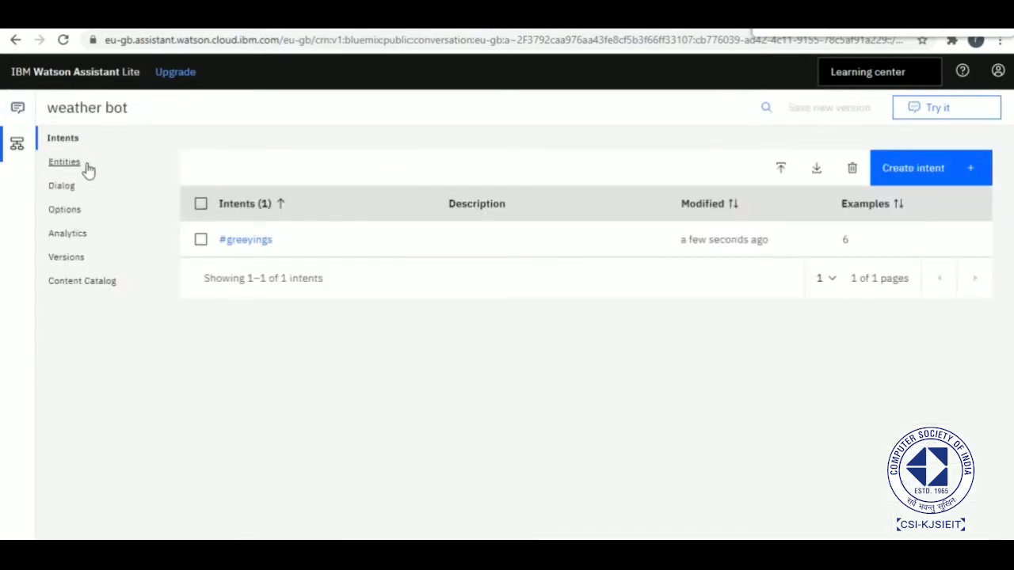
# Open the #greeyings intent from the intents overview and correct its name to "greetings".
pyautogui.click(81, 186)
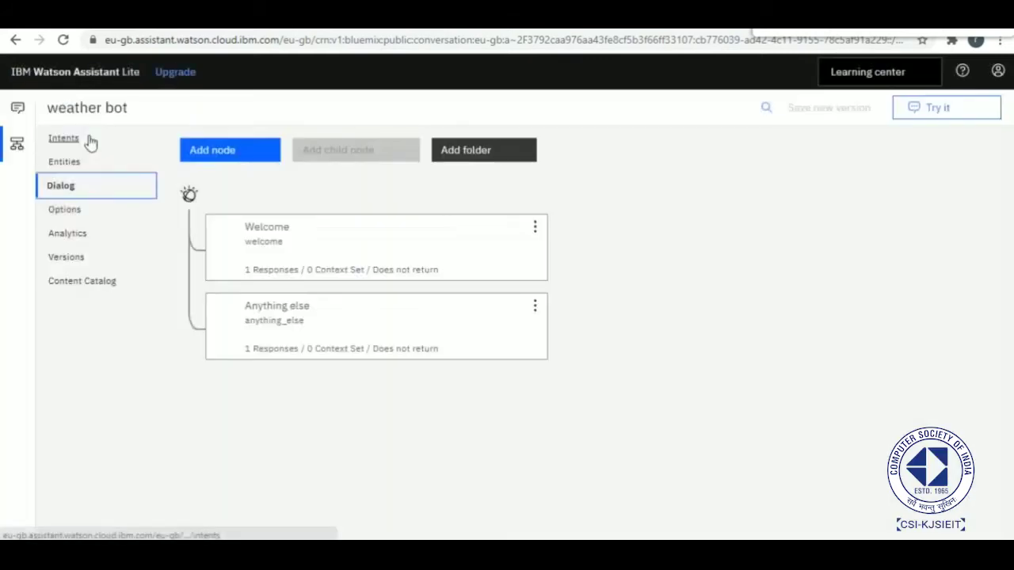
pyautogui.click(89, 138)
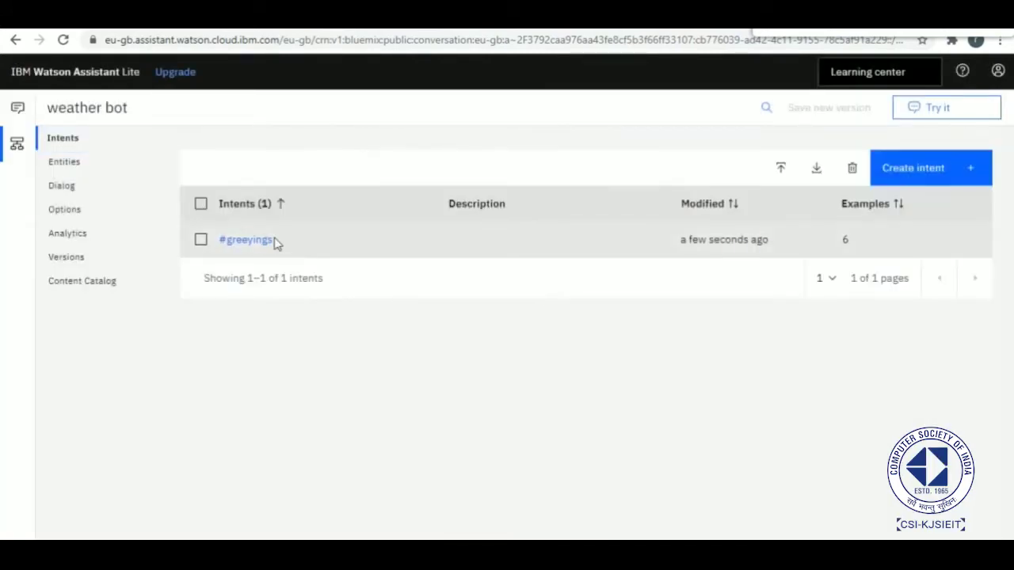
pyautogui.click(268, 241)
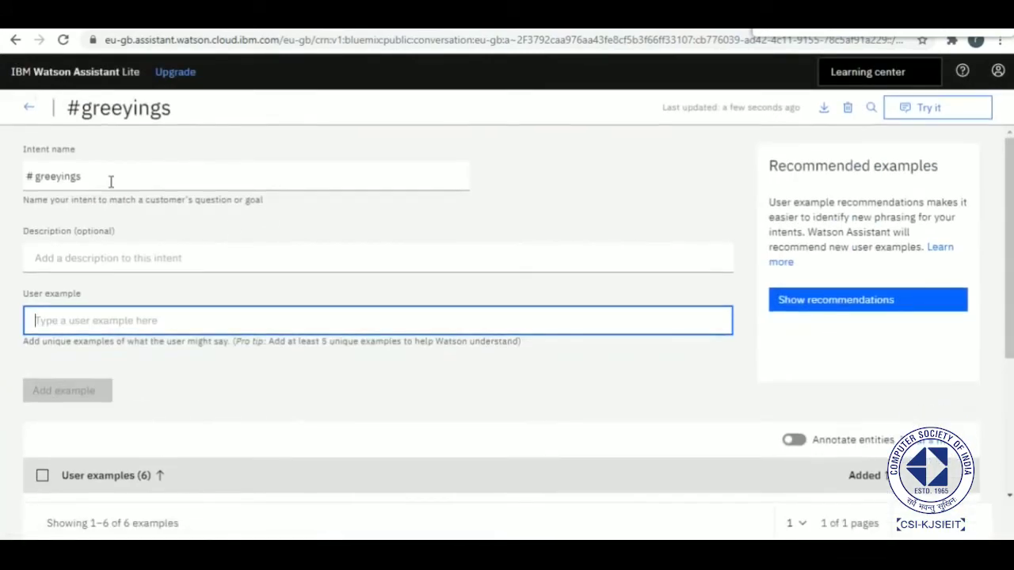
pyautogui.click(62, 175)
pyautogui.doubleClick(61, 175)
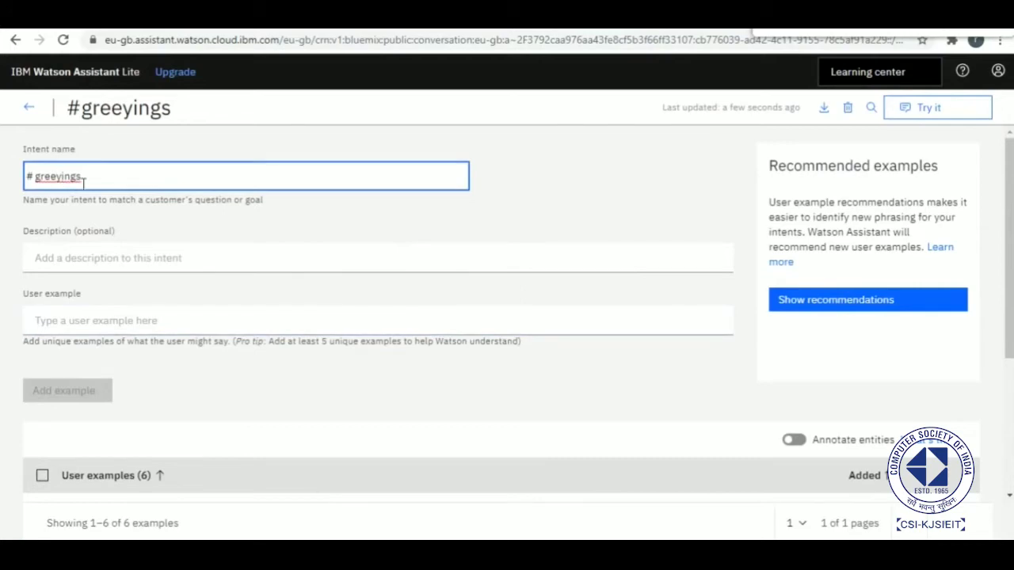
pyautogui.click(62, 174)
pyautogui.press('BackSpace')
pyautogui.write('t')
# Leave the intent's editing page, keeping the changed name, and return to the skill's intents overview.
pyautogui.click(35, 108)
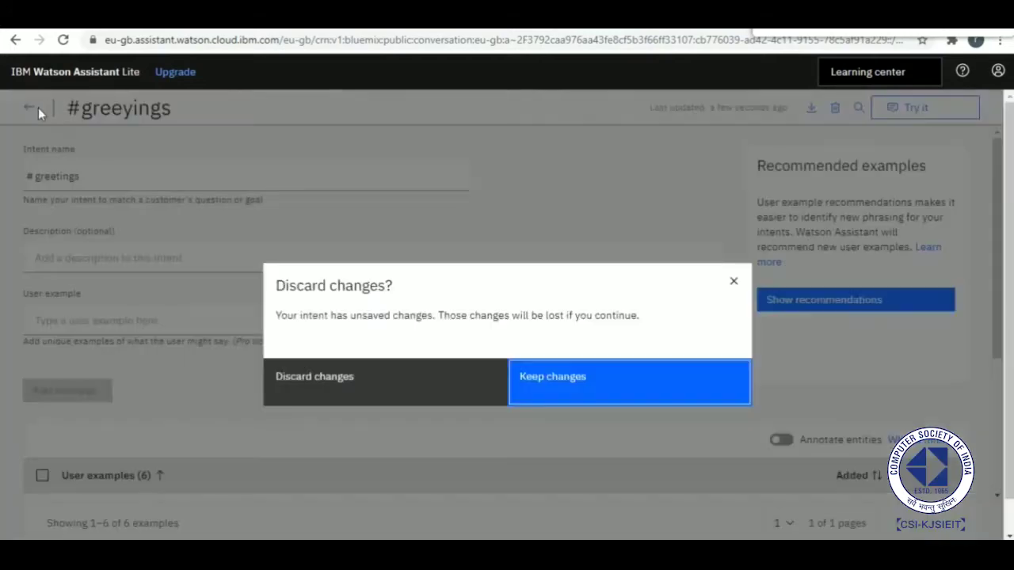
pyautogui.click(526, 378)
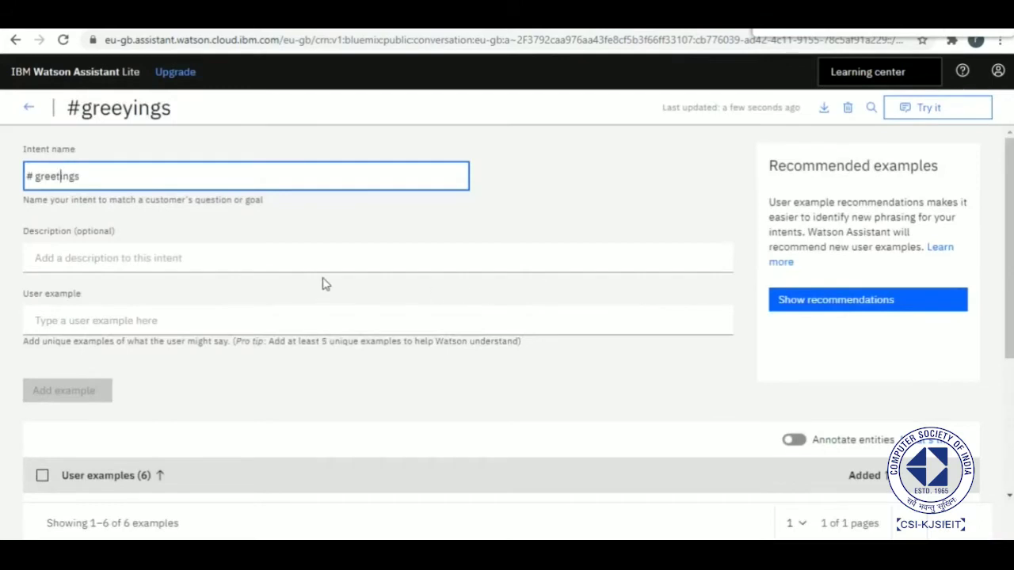
pyautogui.click(31, 108)
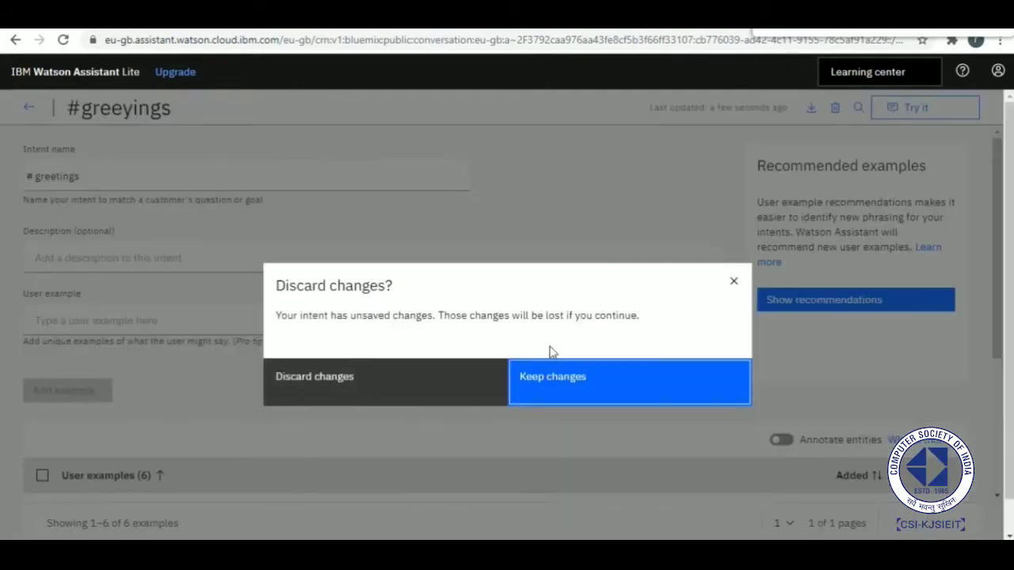
pyautogui.click(633, 388)
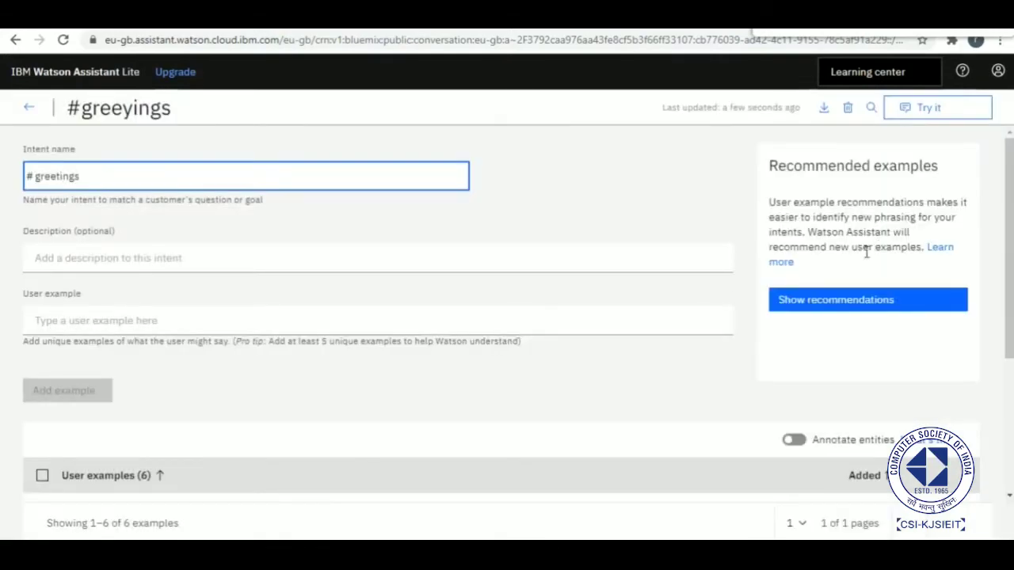
pyautogui.scroll(-2, 597, 288)
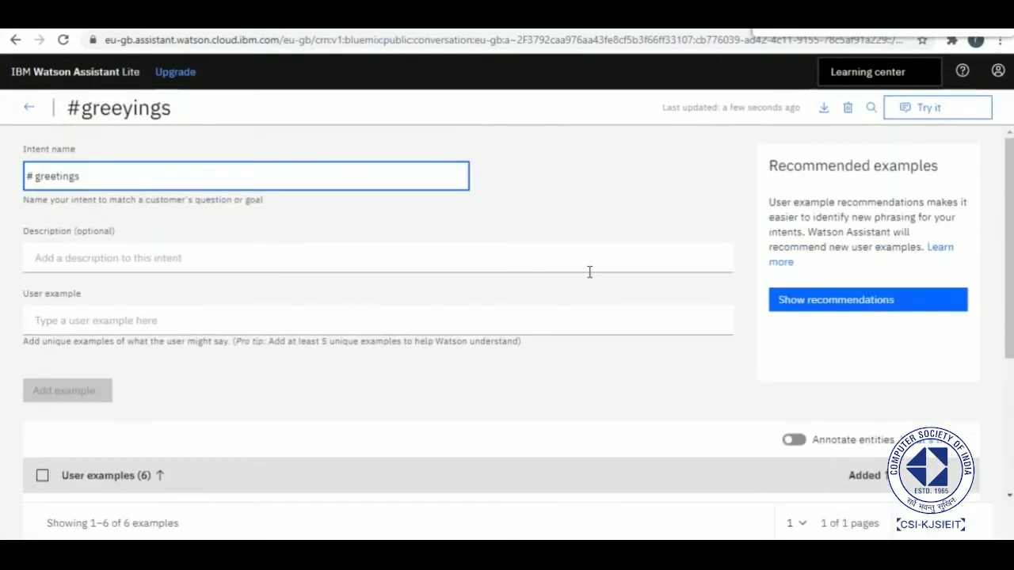
pyautogui.click(31, 109)
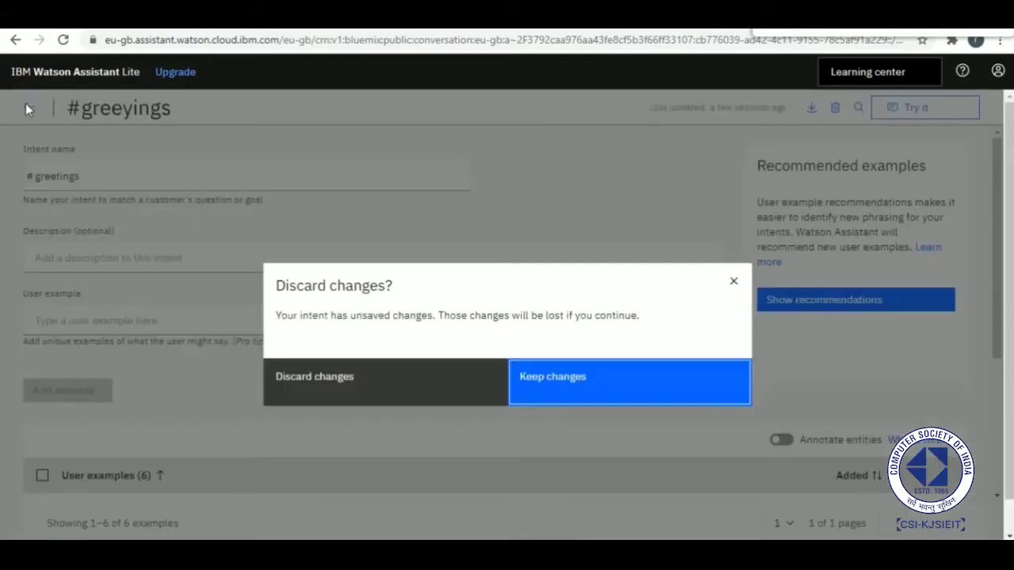
pyautogui.click(619, 388)
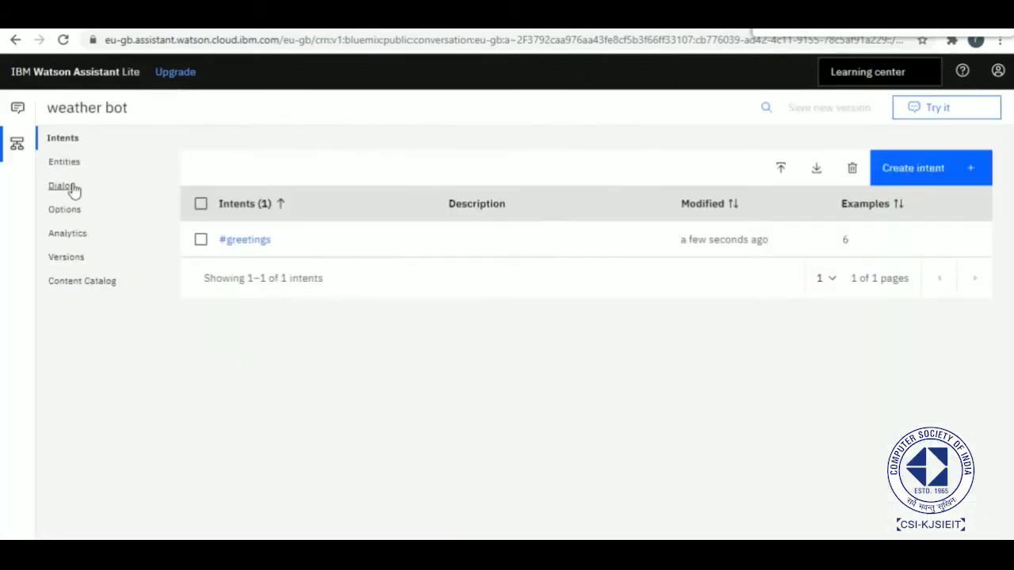
# Add a dialog node directly below the Welcome node and open it for editing.
pyautogui.click(71, 188)
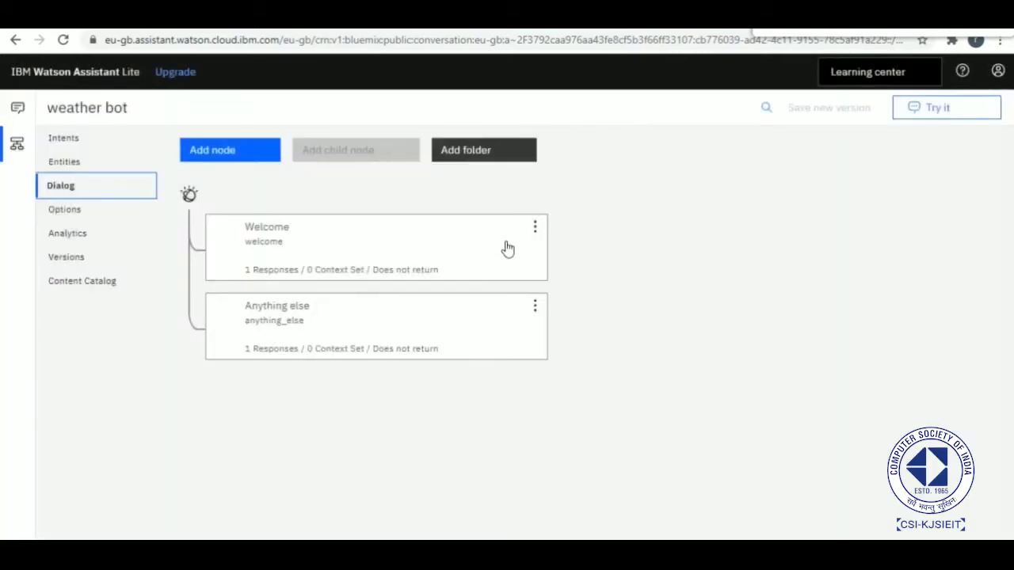
pyautogui.click(534, 227)
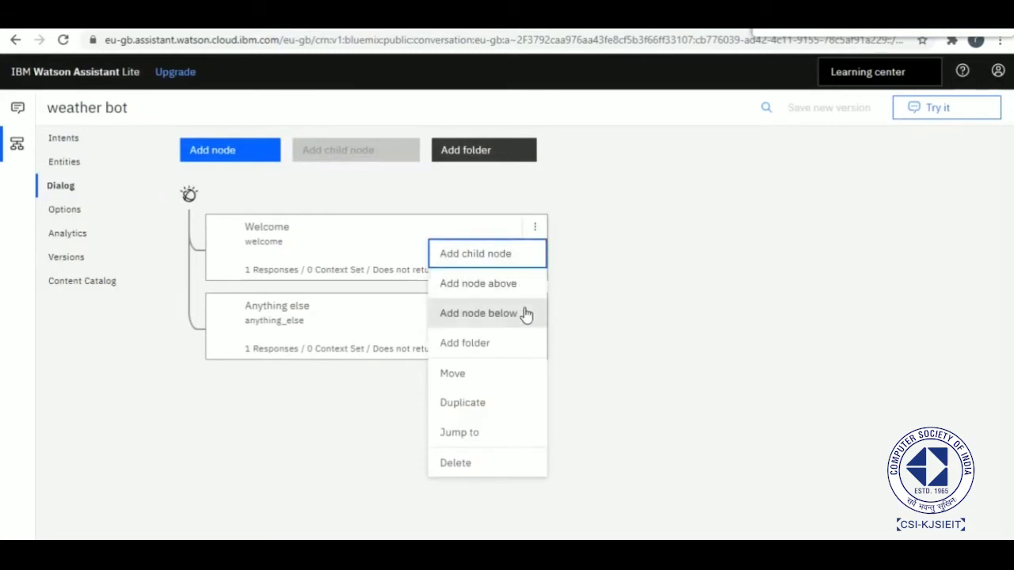
pyautogui.click(525, 314)
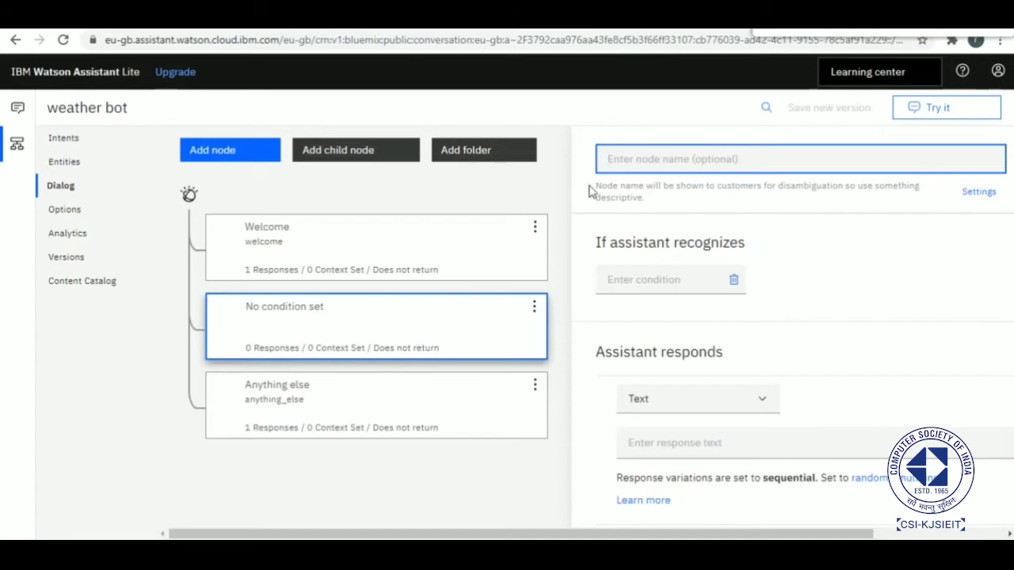
pyautogui.moveTo(698, 165)
pyautogui.click(534, 307)
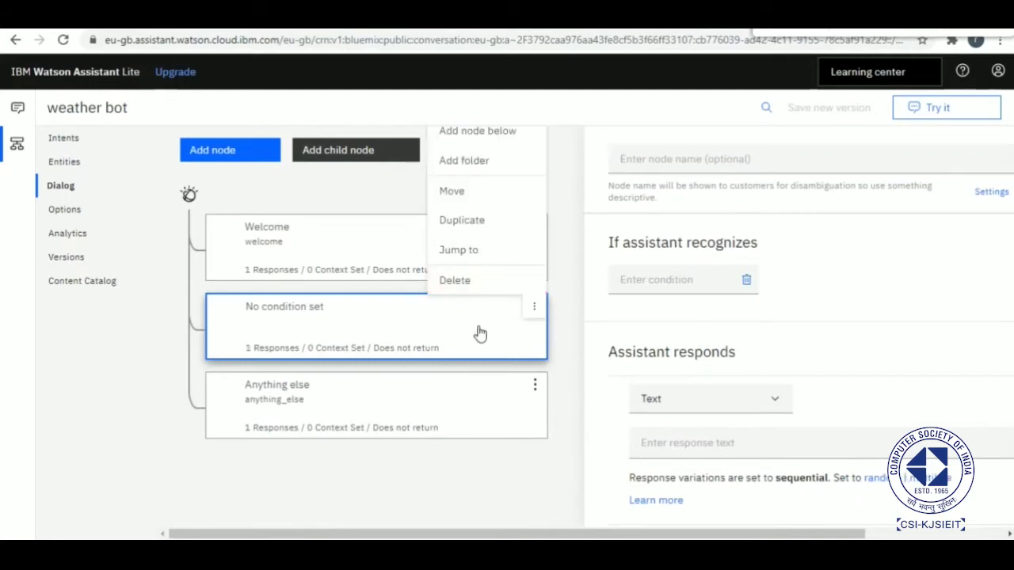
pyautogui.click(567, 266)
pyautogui.click(493, 327)
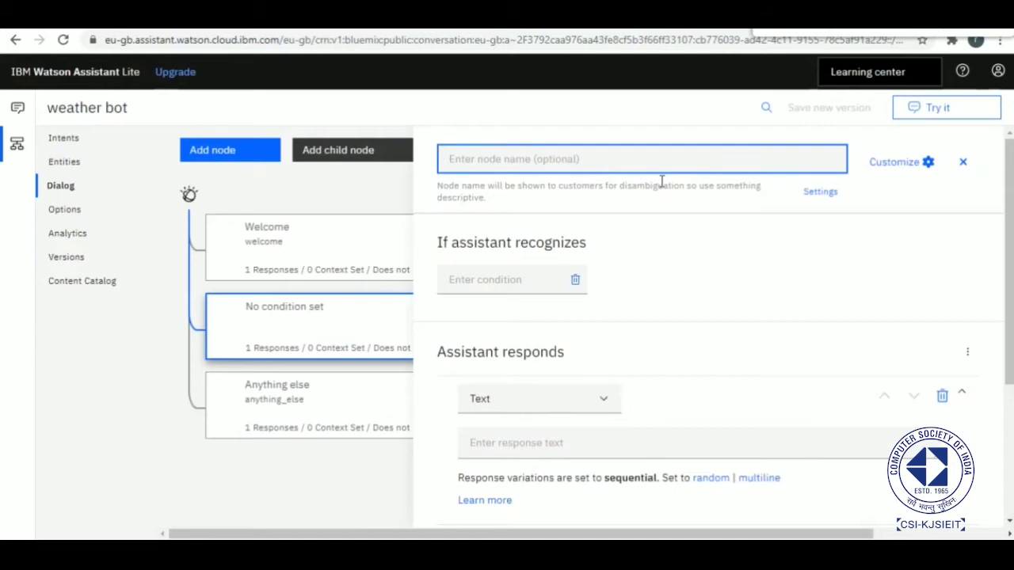
# Name the new dialog node "greetings".
pyautogui.write('g')
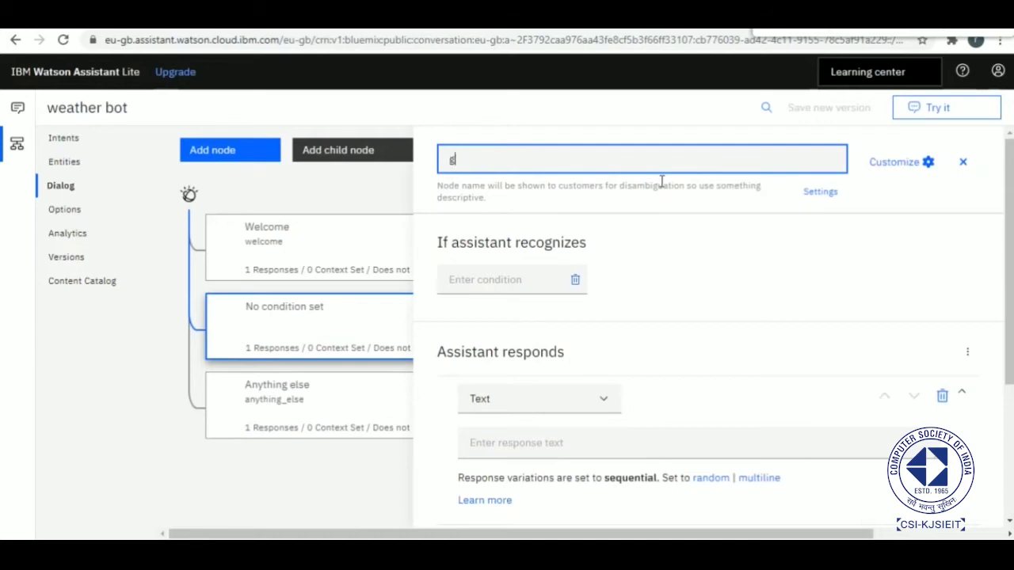
pyautogui.write('e')
pyautogui.press('BackSpace')
pyautogui.press('BackSpace')
pyautogui.write('ree')
pyautogui.press('BackSpace')
pyautogui.press('BackSpace')
pyautogui.press('BackSpace')
pyautogui.write('greetin')
# Set the greetings node's recognition condition to the #greetings intent.
pyautogui.click(536, 279)
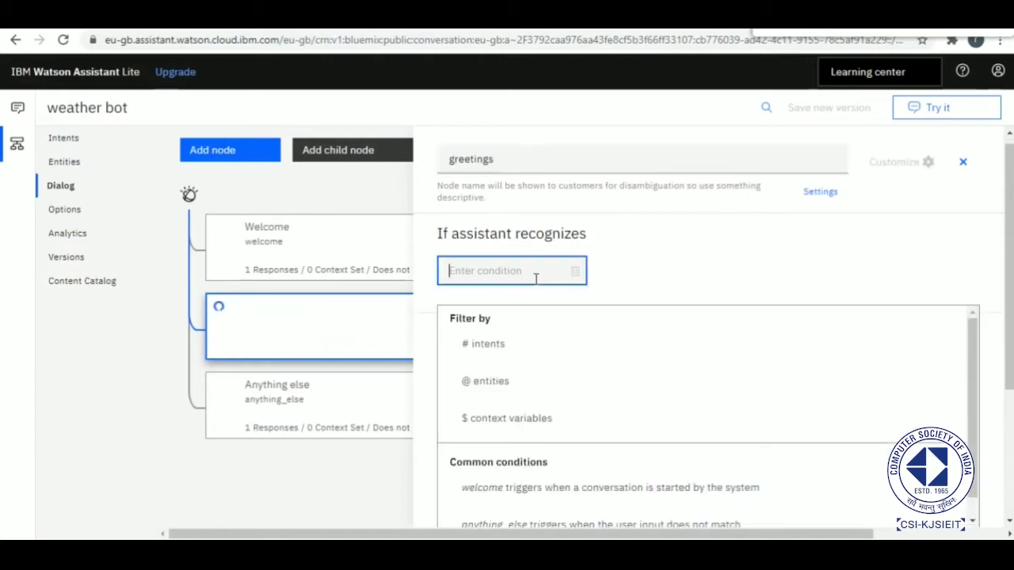
pyautogui.click(541, 346)
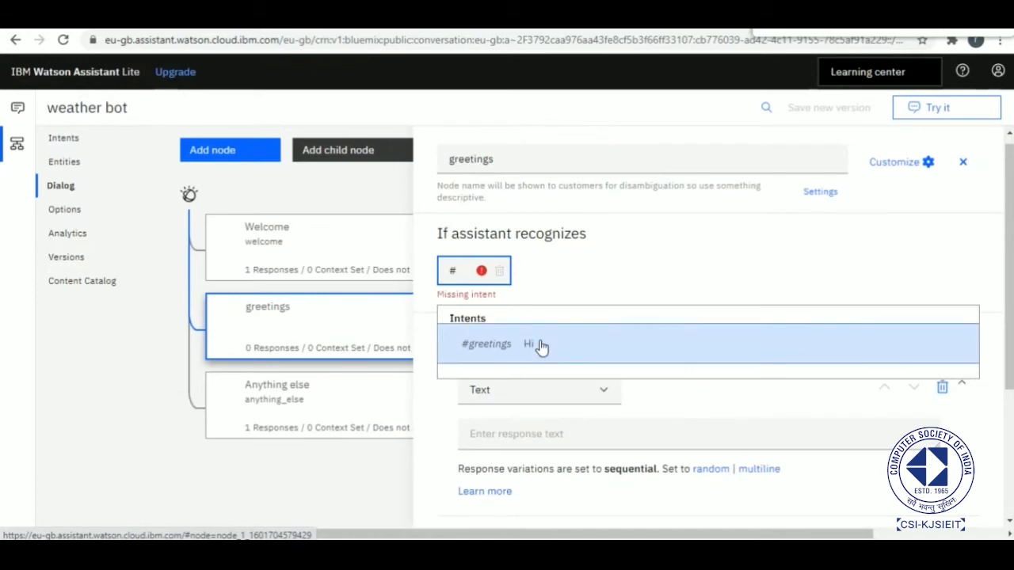
pyautogui.click(541, 346)
pyautogui.scroll(-1, 536, 369)
pyautogui.scroll(-1, 535, 369)
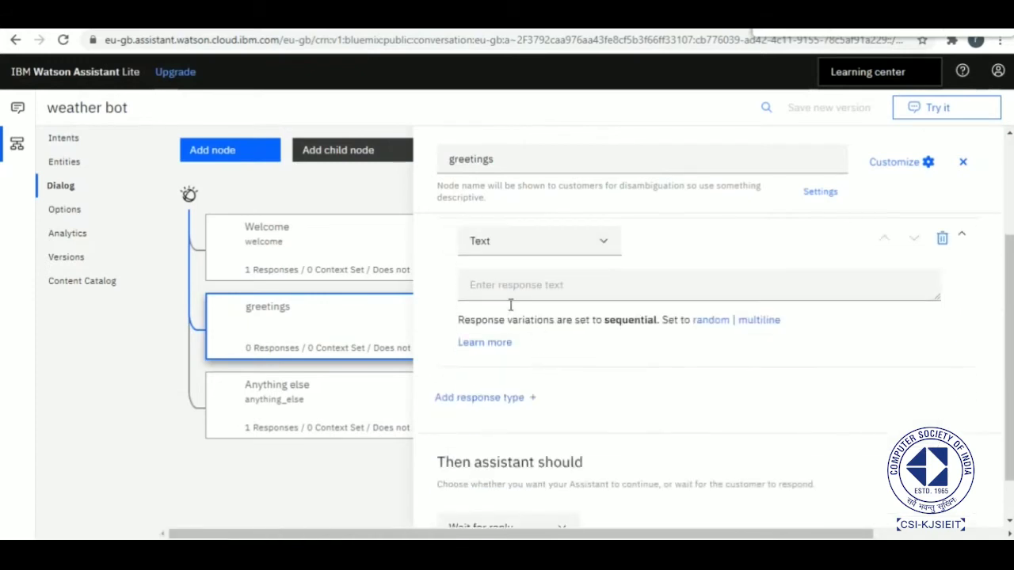
pyautogui.scroll(2, 459, 285)
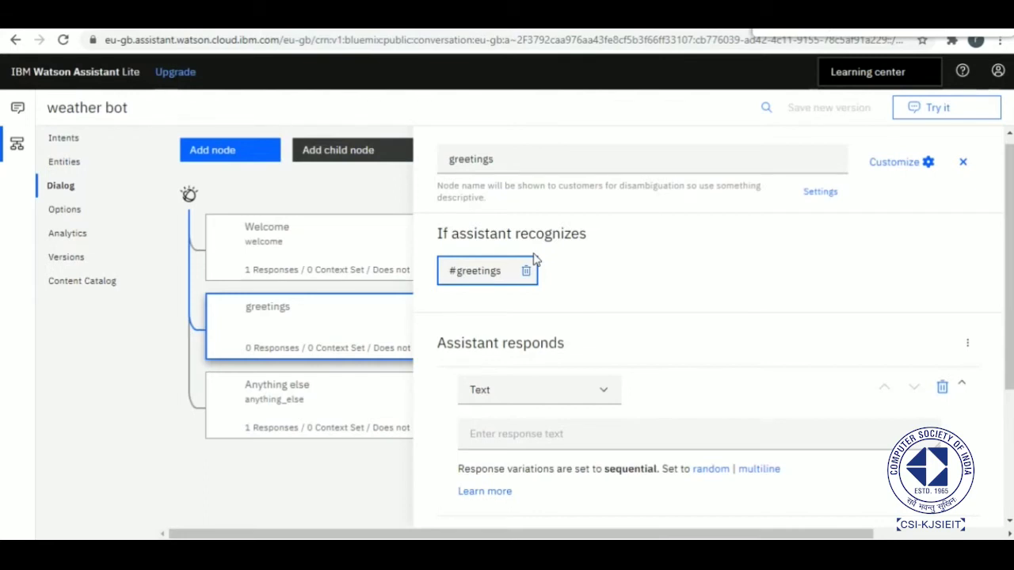
# Enter "Hello.how may I assist you?" as the greetings node's text response.
pyautogui.click(510, 440)
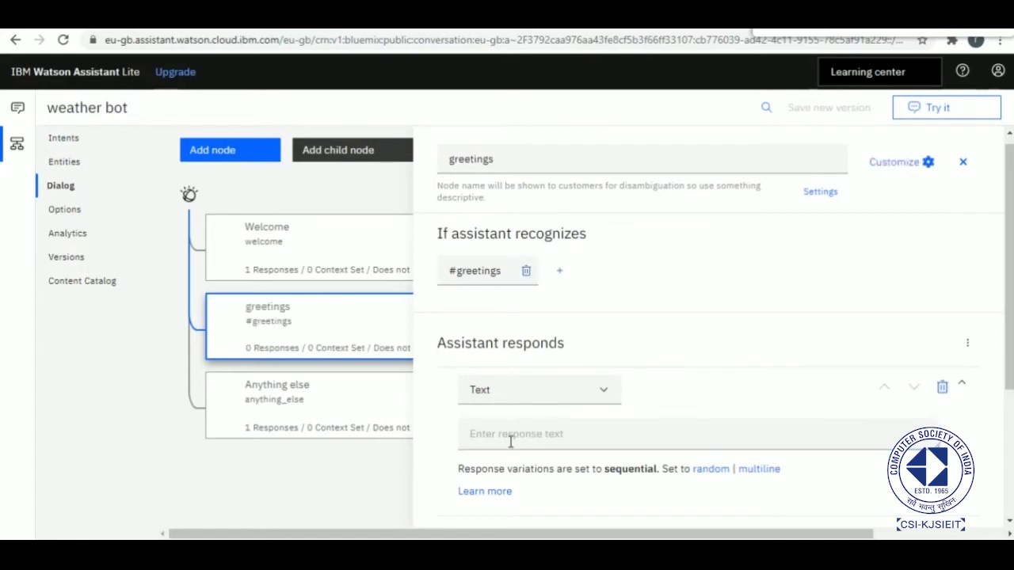
pyautogui.click(514, 434)
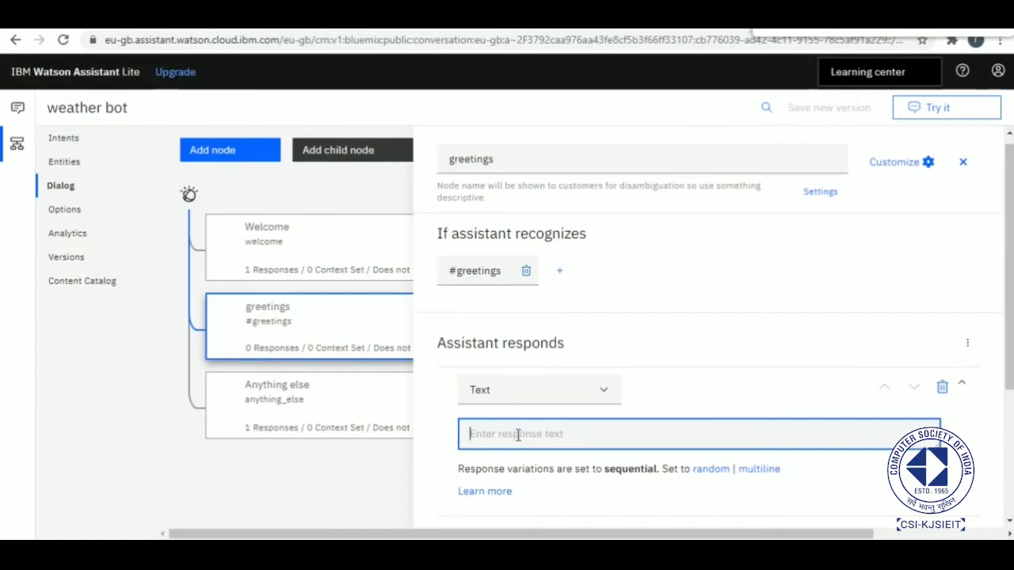
pyautogui.write('Hee')
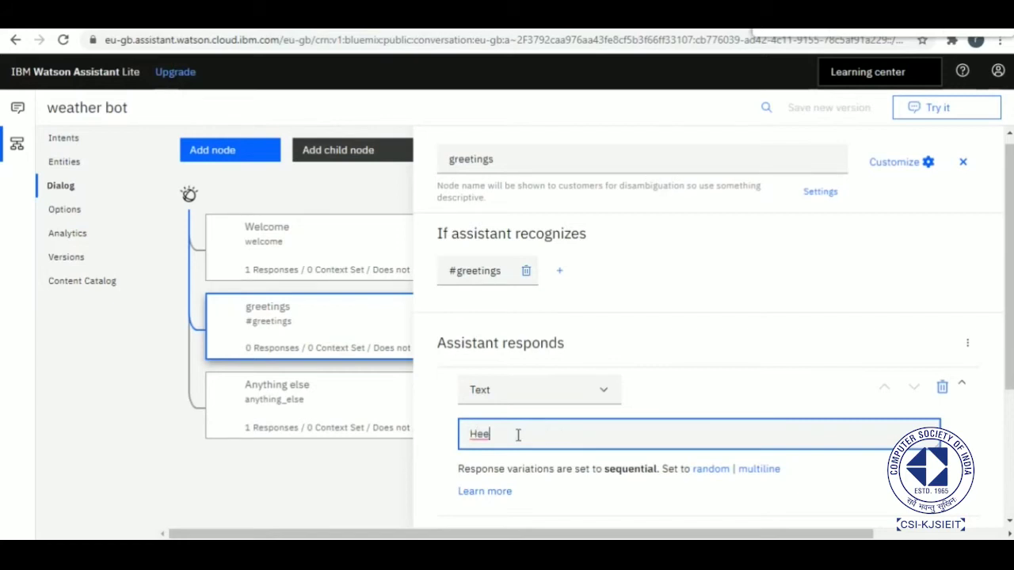
pyautogui.press('BackSpace')
pyautogui.write('llo')
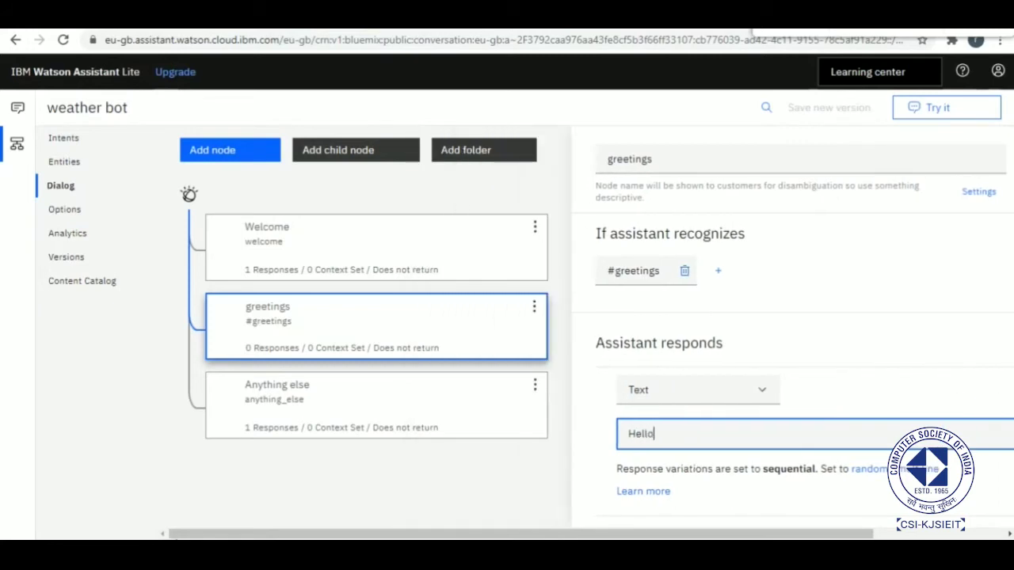
pyautogui.write('.how may i')
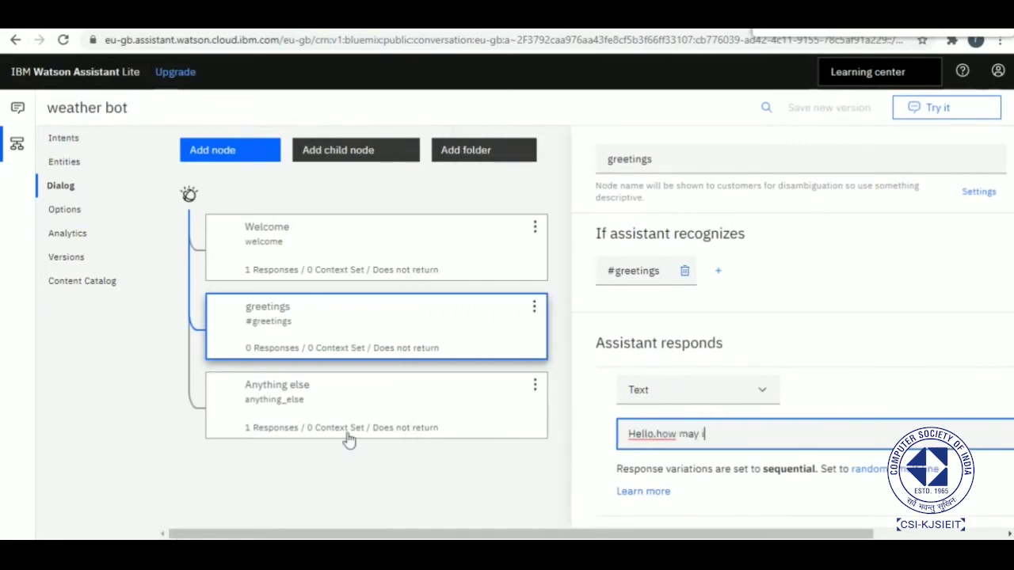
pyautogui.write(' help')
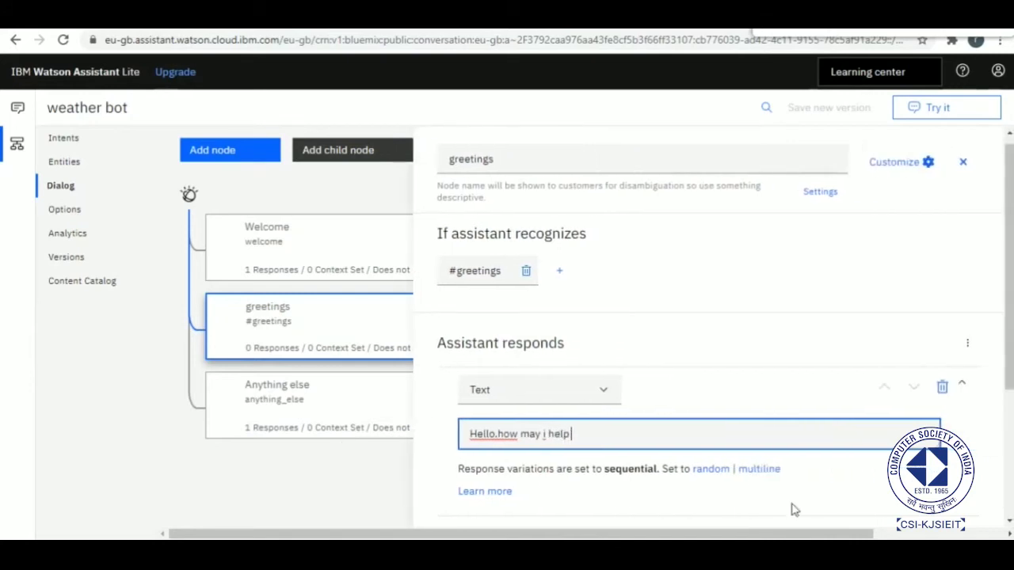
pyautogui.press('BackSpace')
pyautogui.press('BackSpace')
pyautogui.press('BackSpace')
pyautogui.write('assis')
pyautogui.press('Escape')
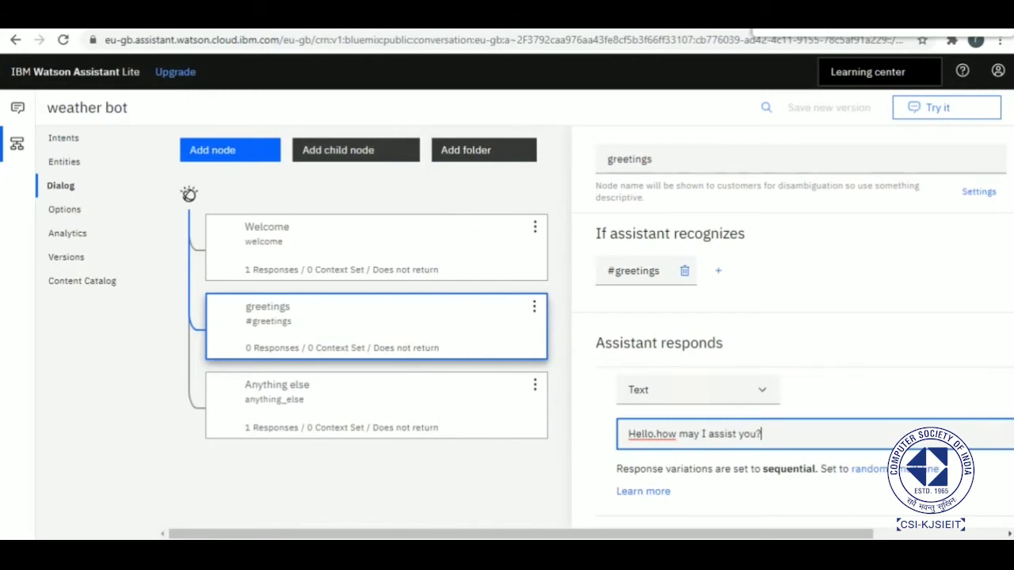
pyautogui.click(487, 110)
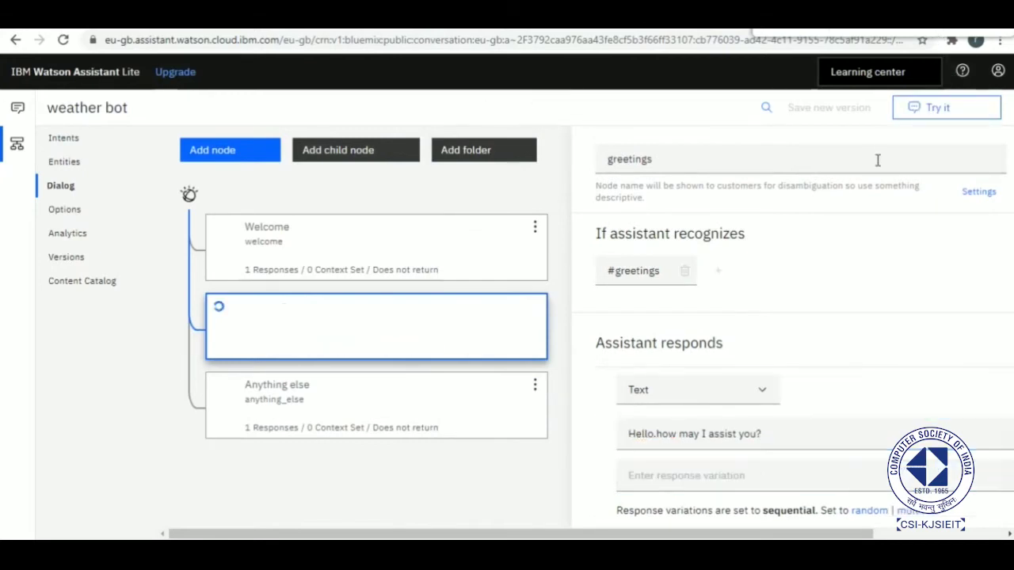
# Test the assistant in the try-out chat with the message "good morning".
pyautogui.click(947, 110)
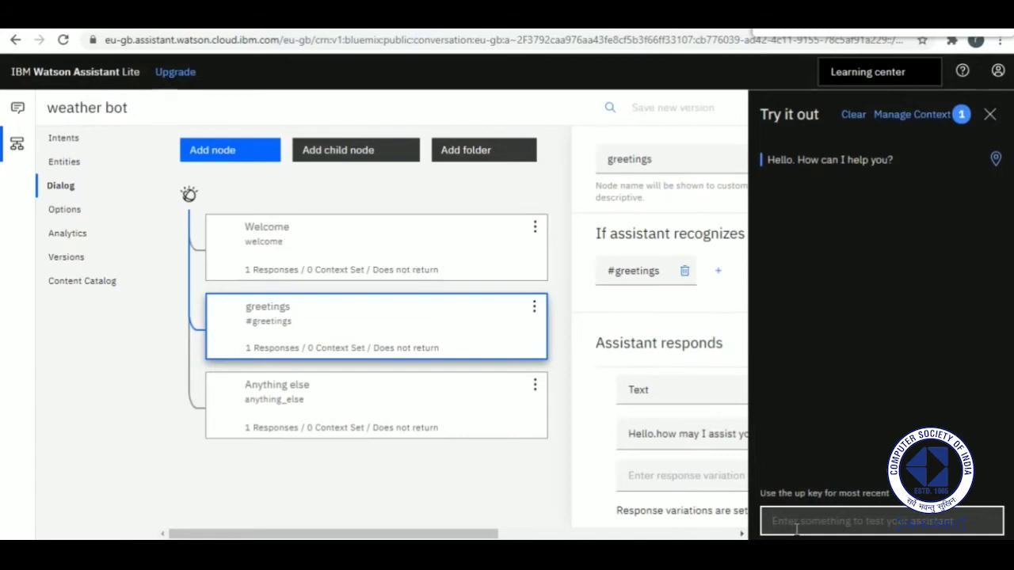
pyautogui.write('good')
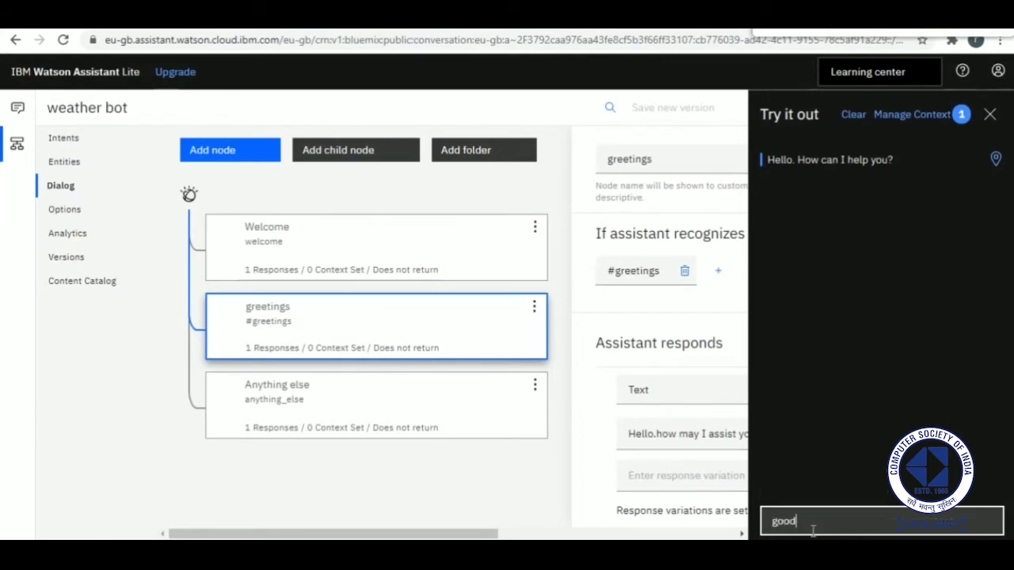
pyautogui.write(' morning')
pyautogui.press('Return')
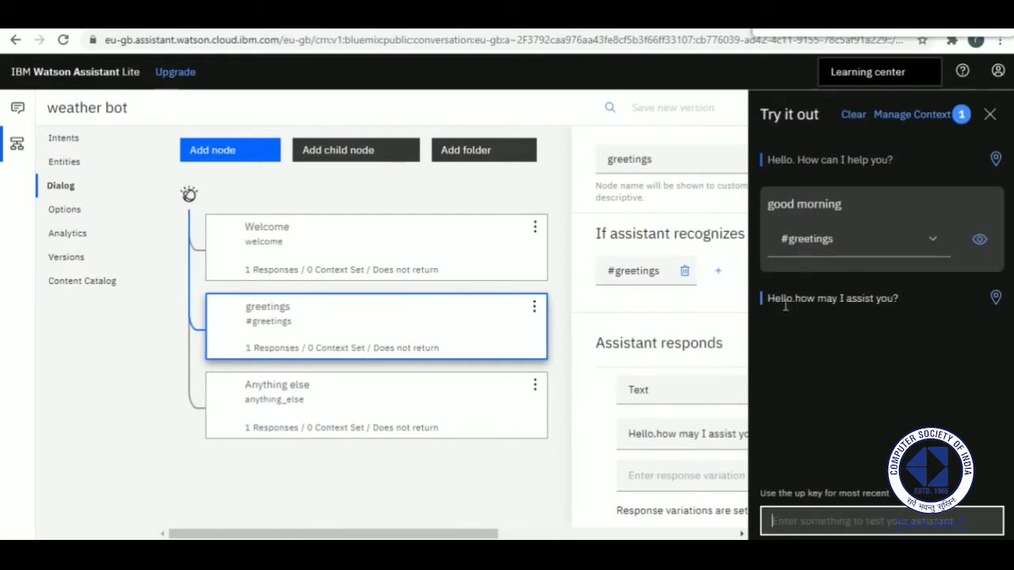
# Shorten the Welcome node's text response to "Hello" and restart the try-out chat to check the new greeting.
pyautogui.click(630, 336)
pyautogui.click(274, 487)
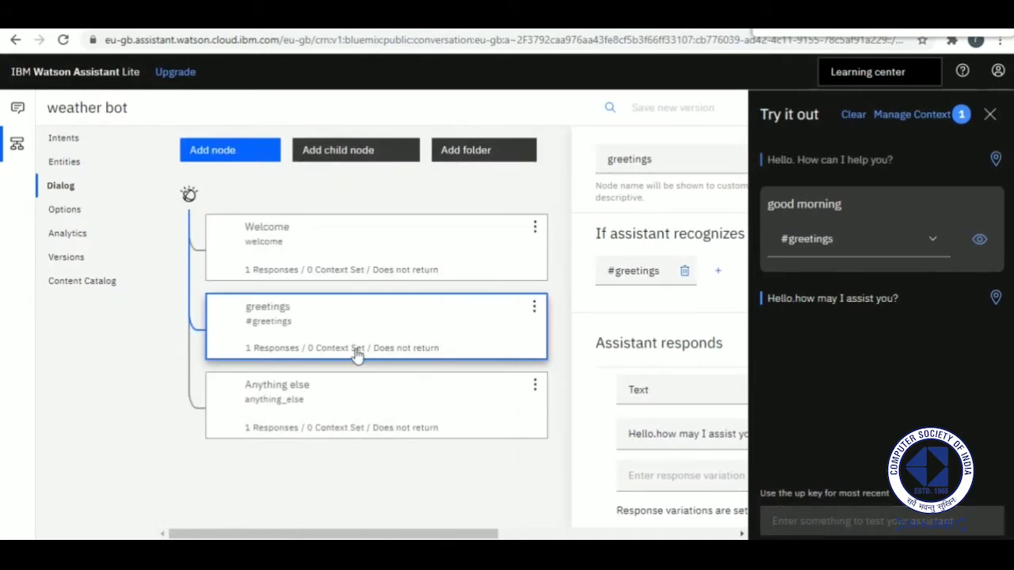
pyautogui.click(377, 273)
pyautogui.click(378, 432)
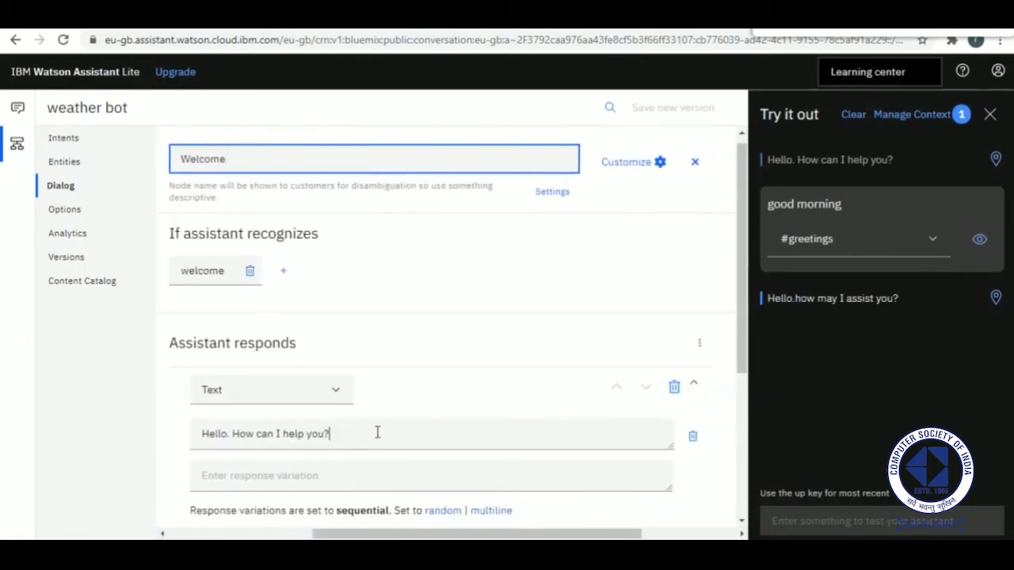
pyautogui.moveTo(378, 433); pyautogui.dragTo(228, 439)
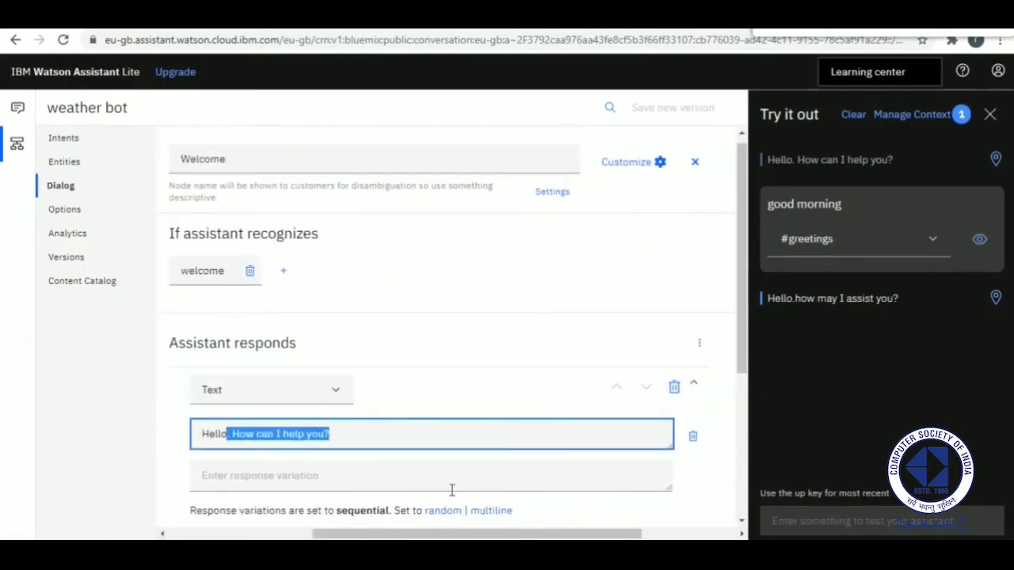
pyautogui.press('BackSpace')
pyautogui.press('BackSpace')
pyautogui.click(70, 430)
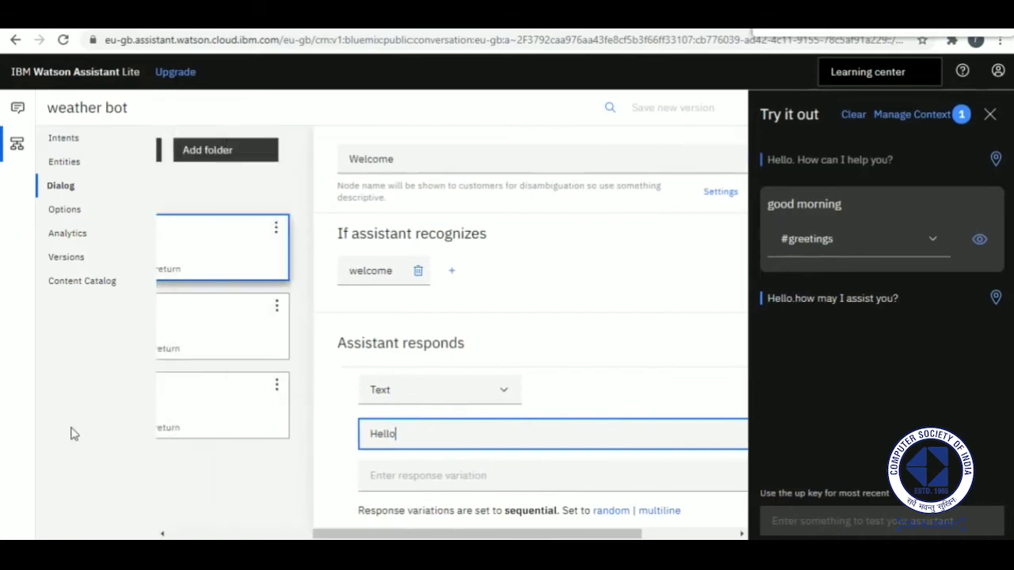
pyautogui.click(853, 114)
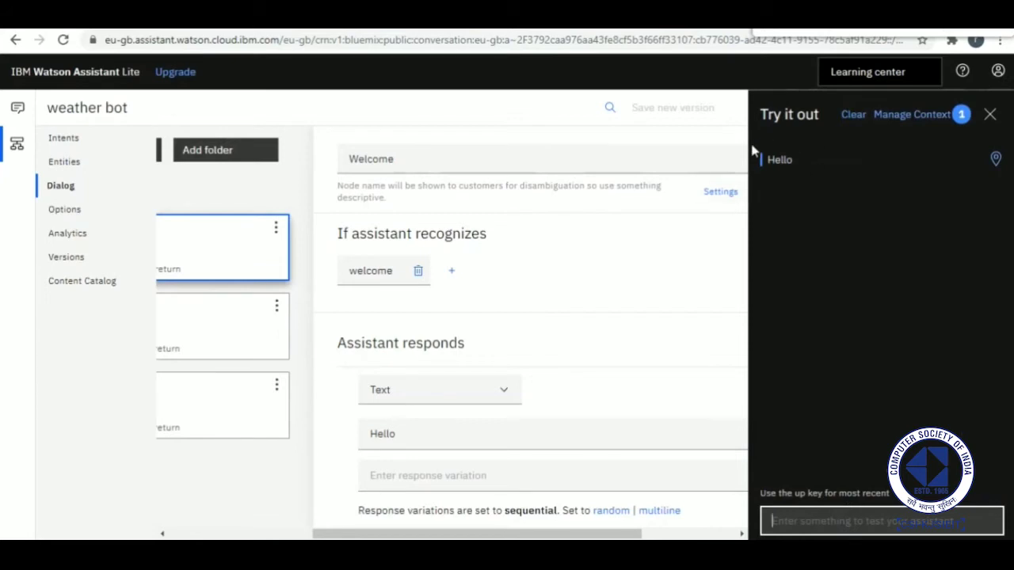
pyautogui.click(989, 116)
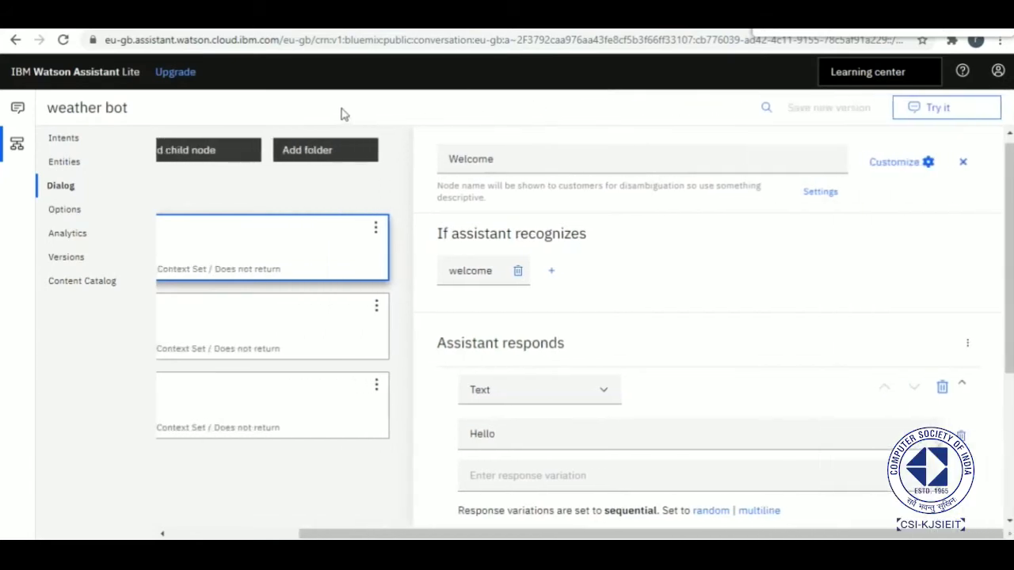
pyautogui.click(79, 161)
pyautogui.click(95, 190)
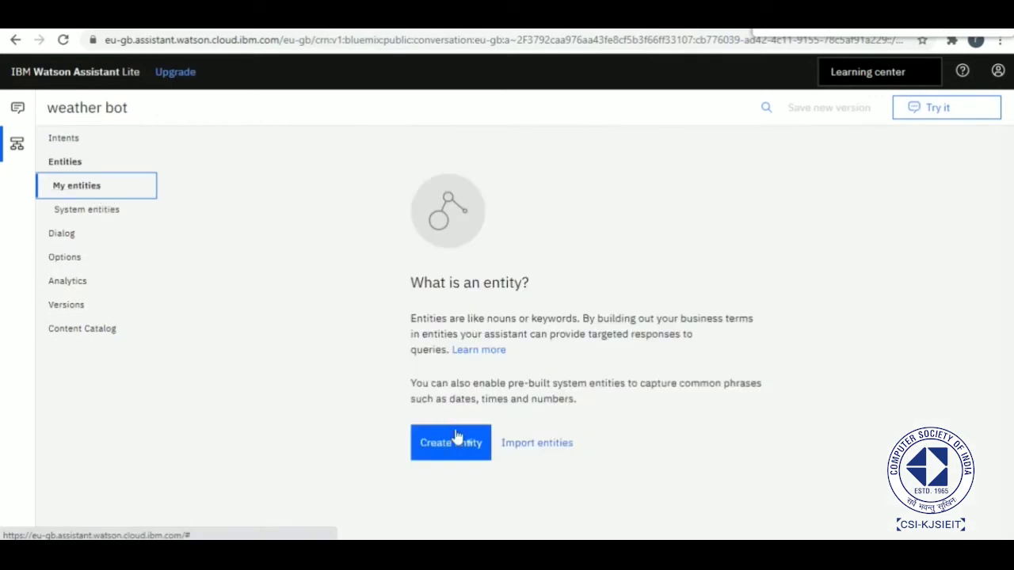
pyautogui.click(454, 444)
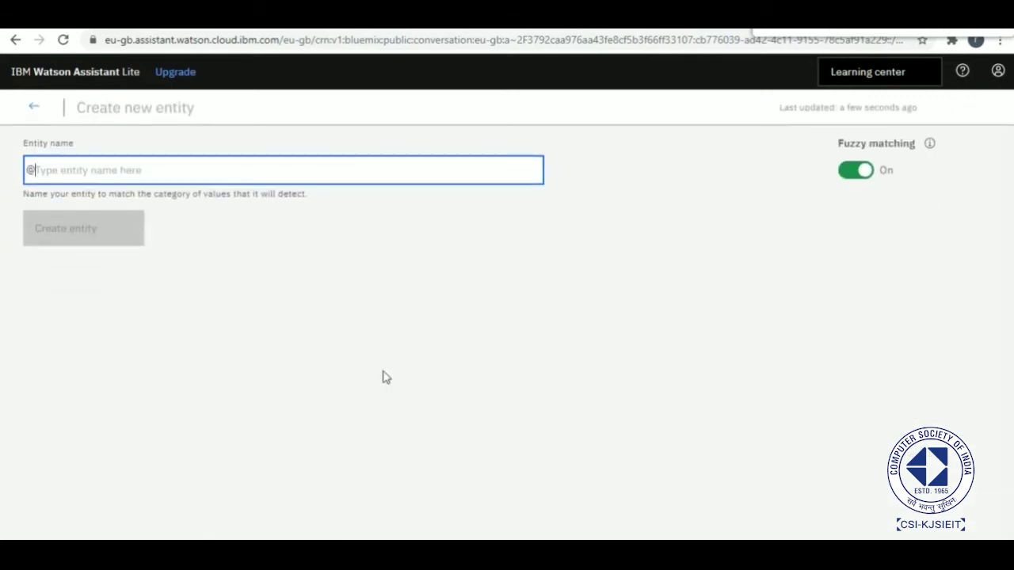
pyautogui.write('greetings')
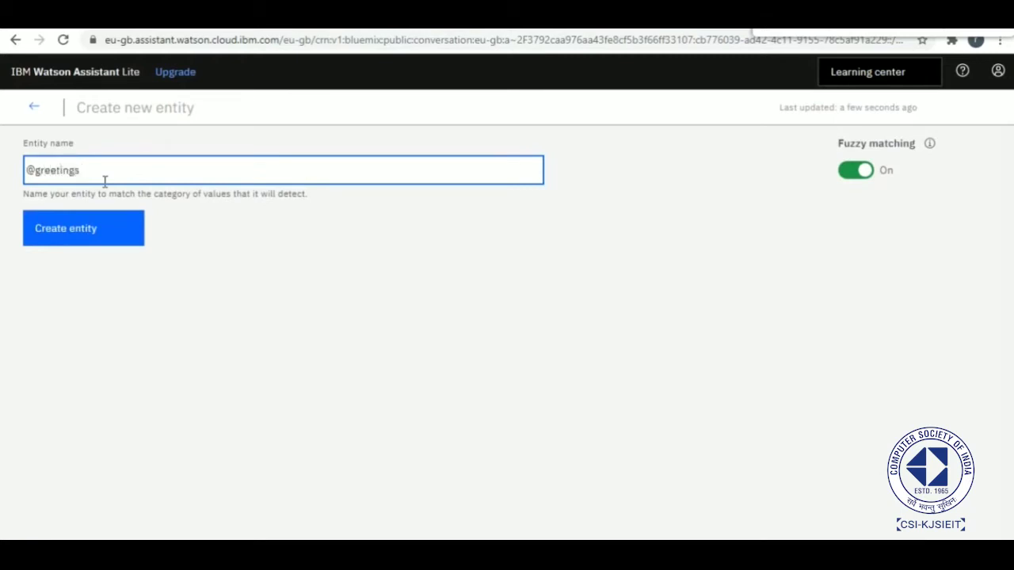
pyautogui.click(50, 220)
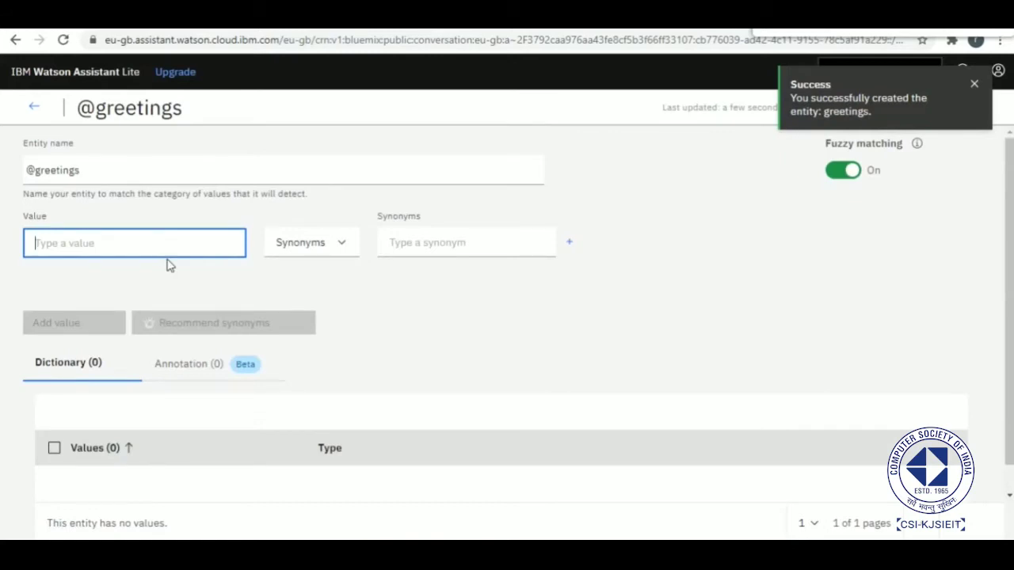
pyautogui.write('good mo')
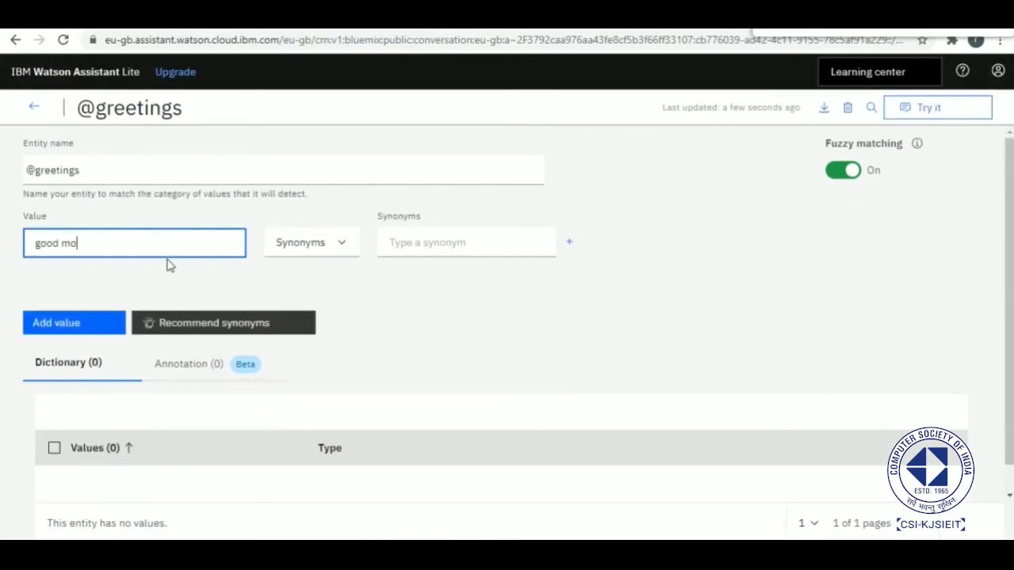
pyautogui.write('rning')
pyautogui.click(478, 264)
pyautogui.click(481, 247)
pyautogui.write('gm')
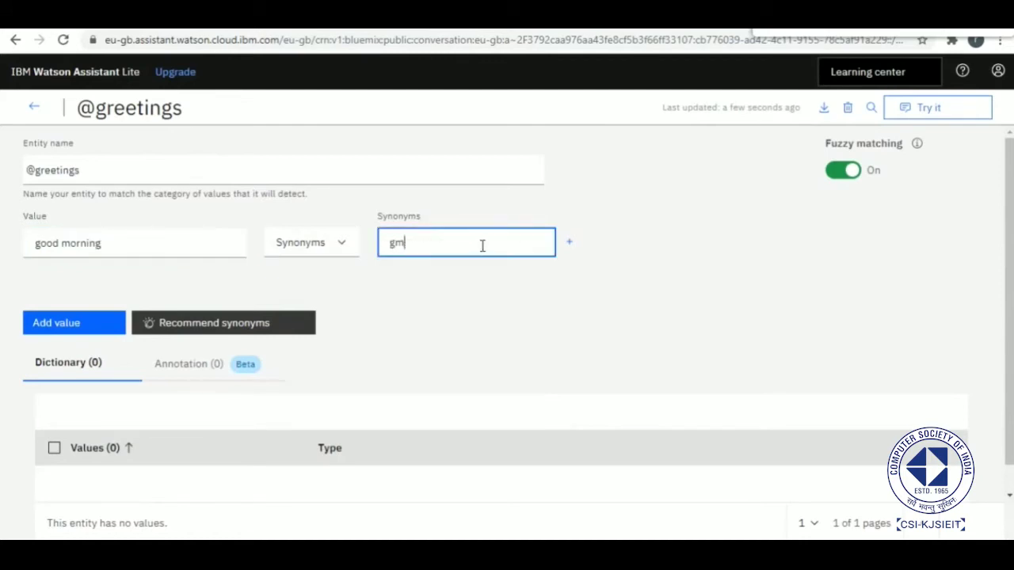
pyautogui.click(571, 245)
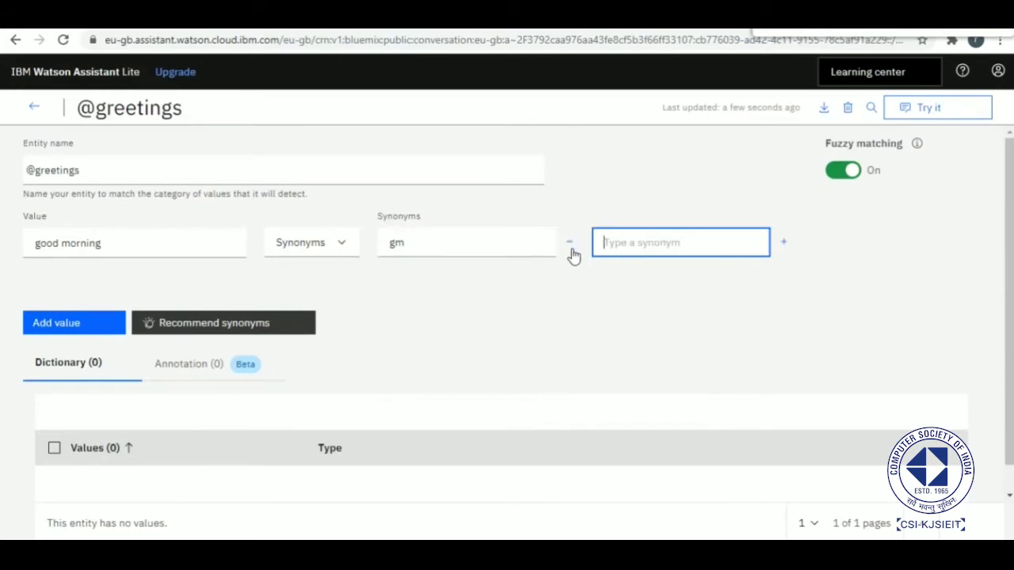
pyautogui.write('gud mrng')
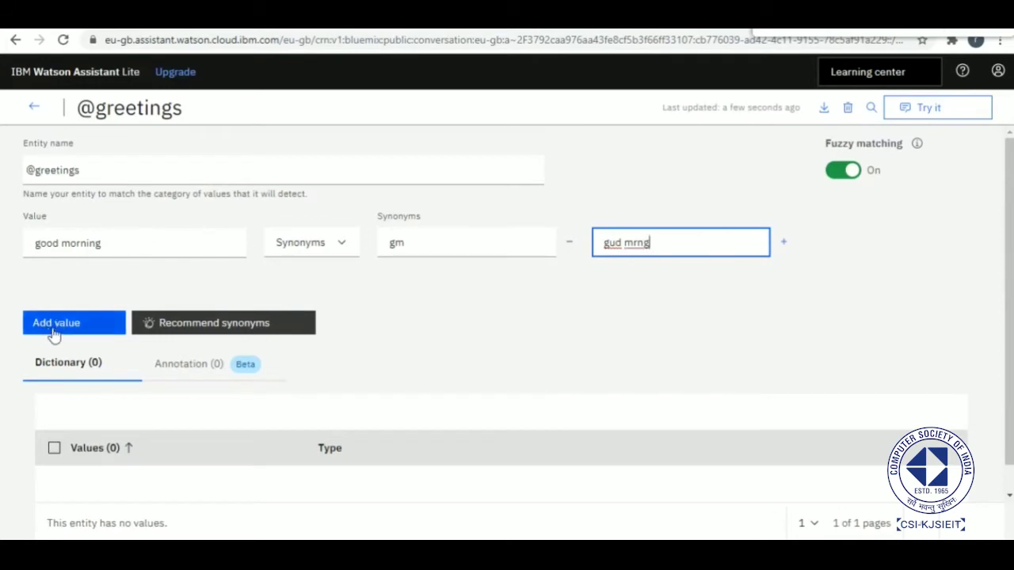
pyautogui.press('Return')
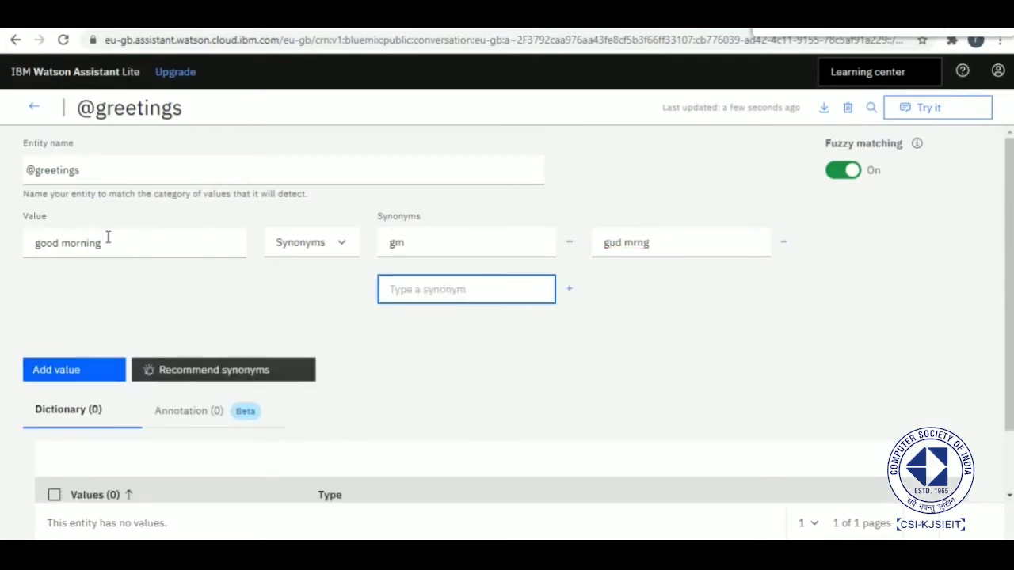
pyautogui.click(82, 372)
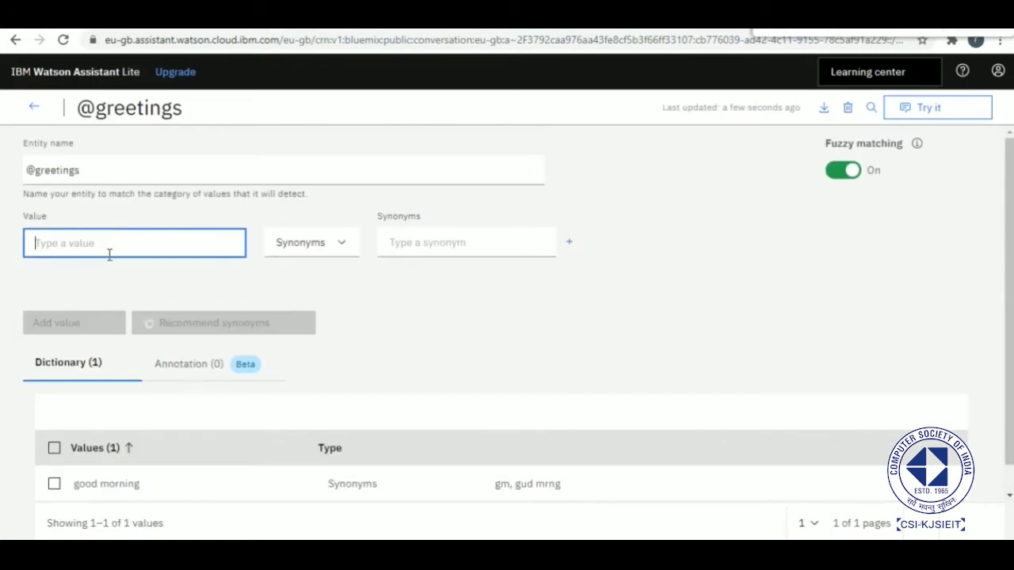
pyautogui.write('good a')
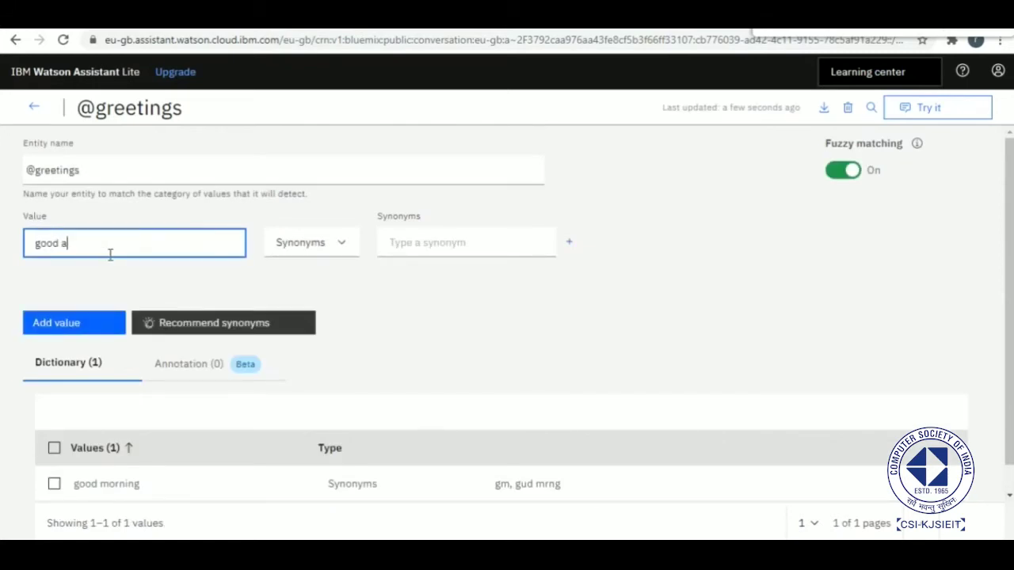
pyautogui.write('fternoon')
pyautogui.click(421, 250)
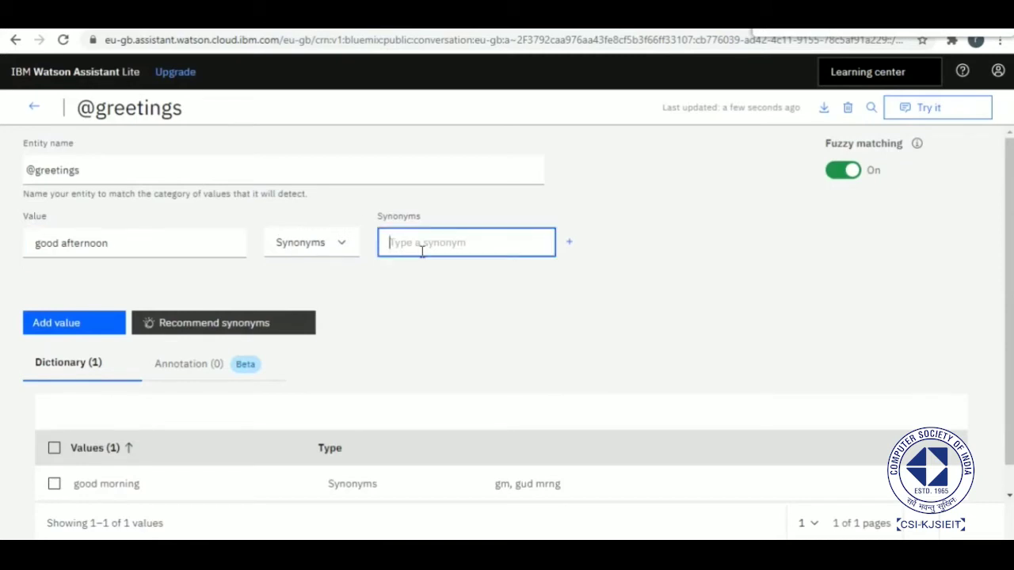
pyautogui.write('gudaftrn')
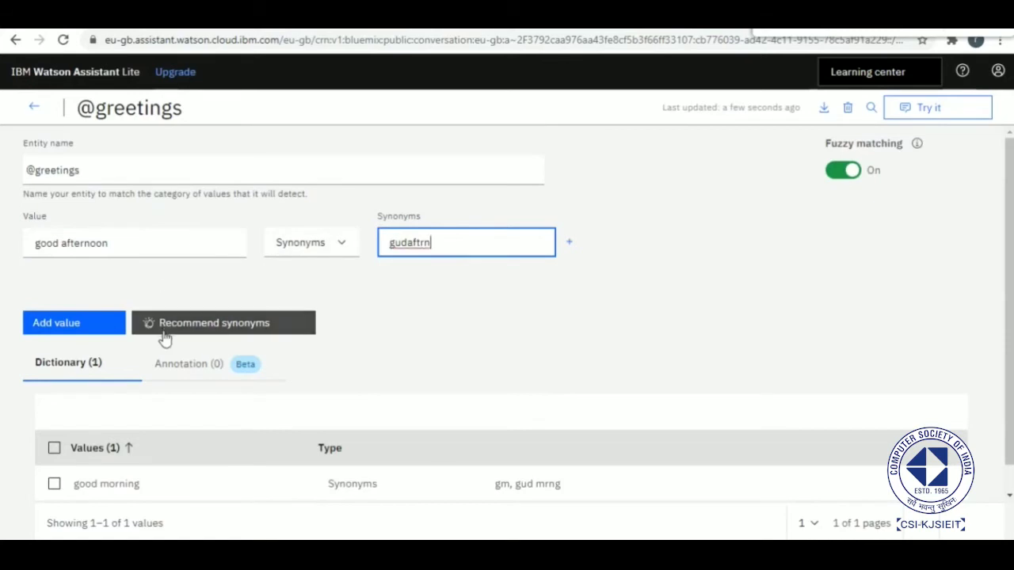
pyautogui.click(406, 242)
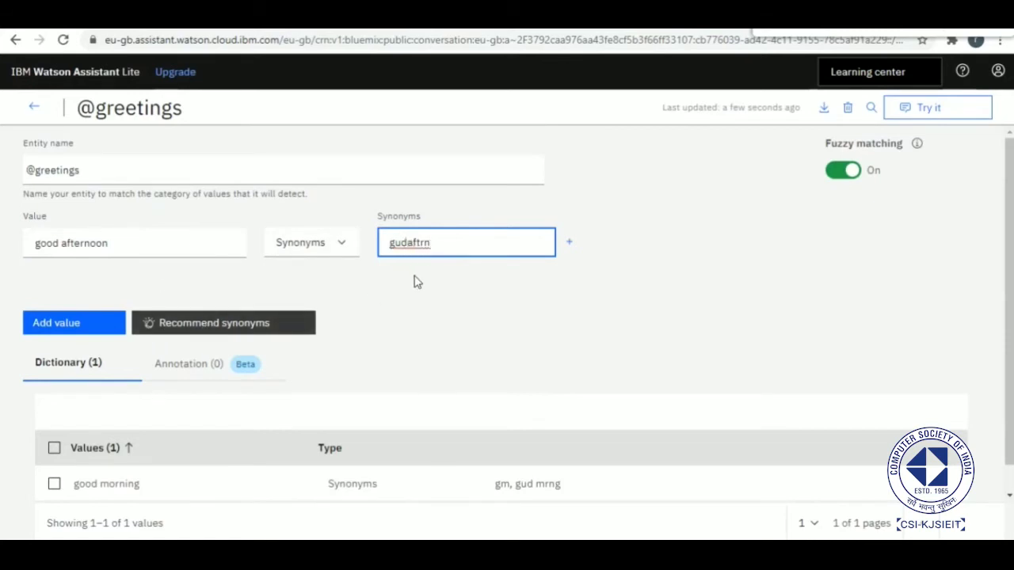
pyautogui.click(102, 321)
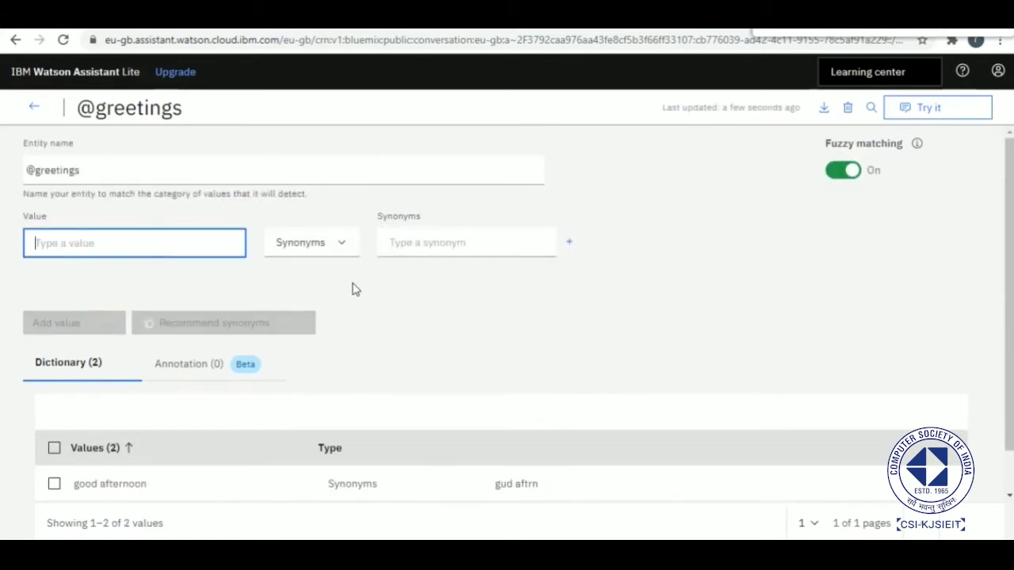
pyautogui.write('good evening')
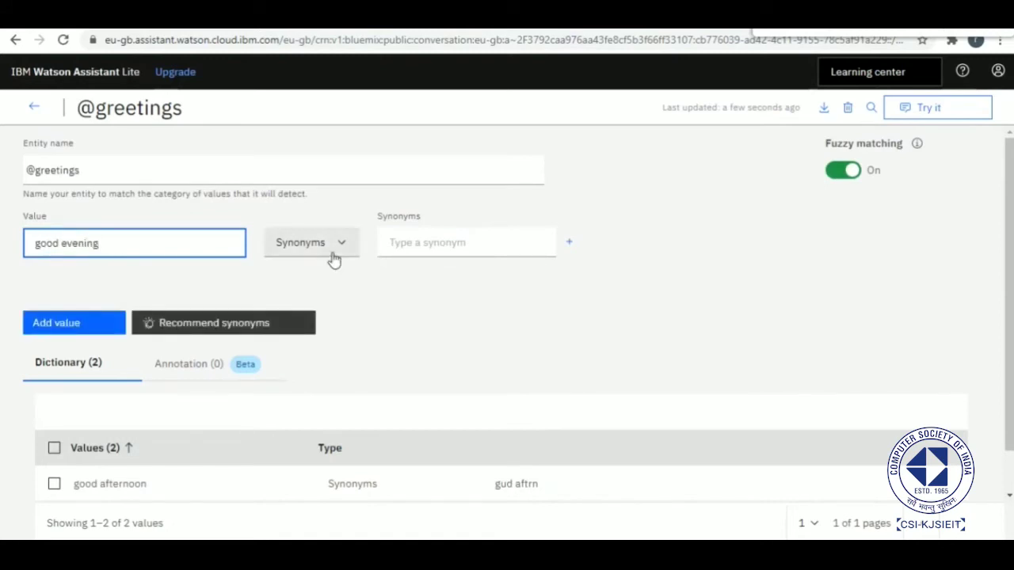
pyautogui.click(417, 243)
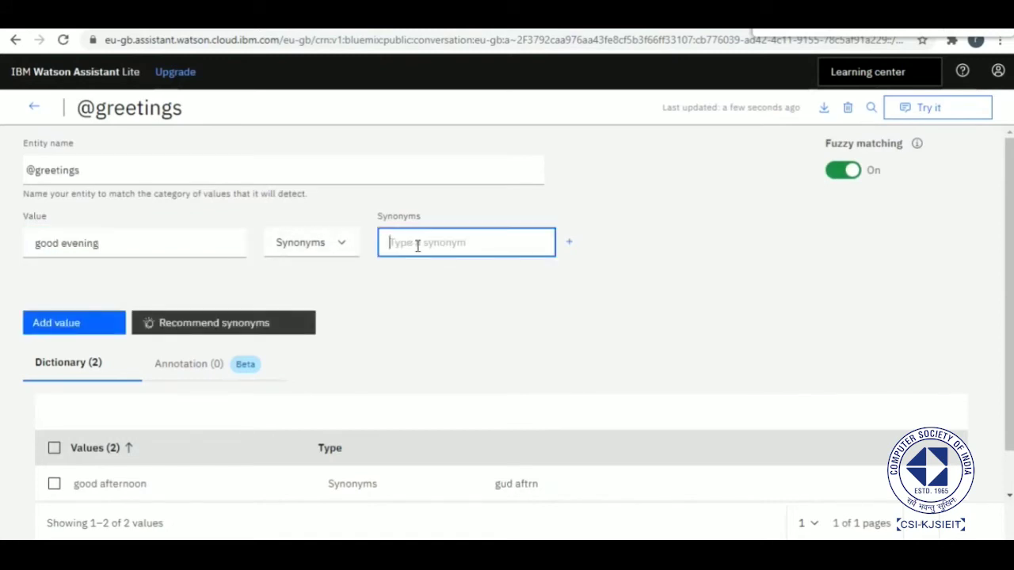
pyautogui.write('gud eveng')
pyautogui.click(51, 321)
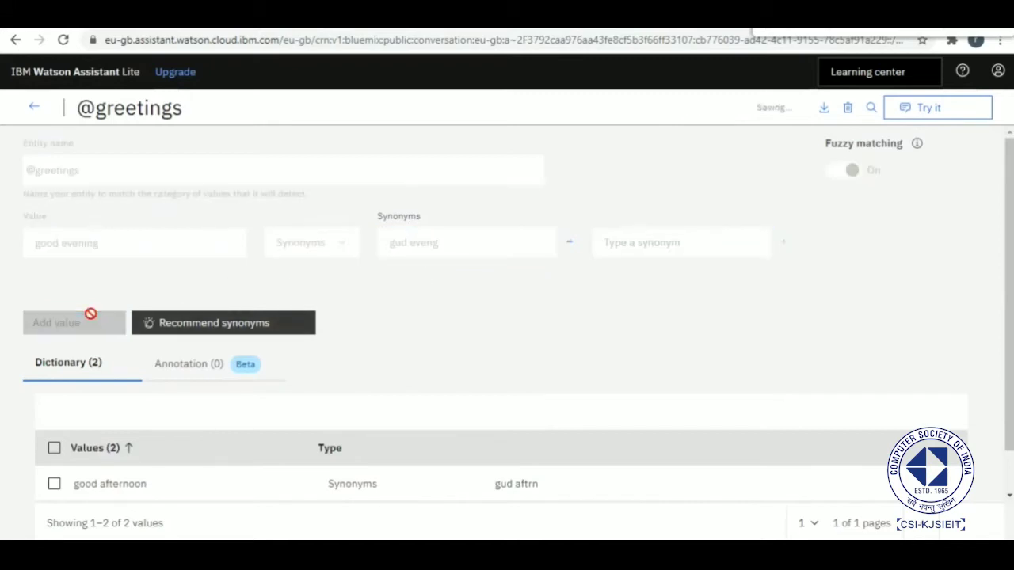
pyautogui.click(34, 107)
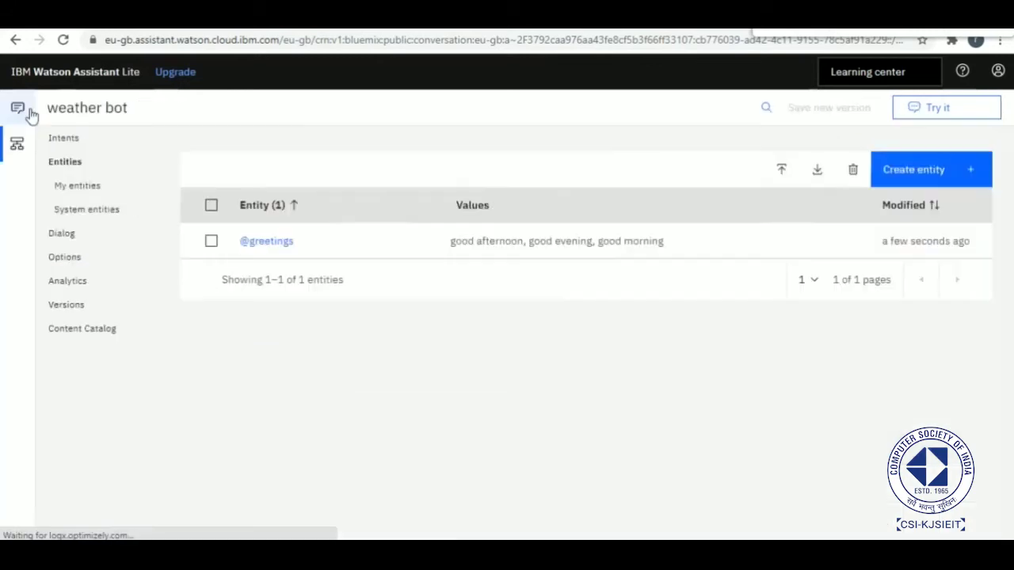
pyautogui.click(82, 189)
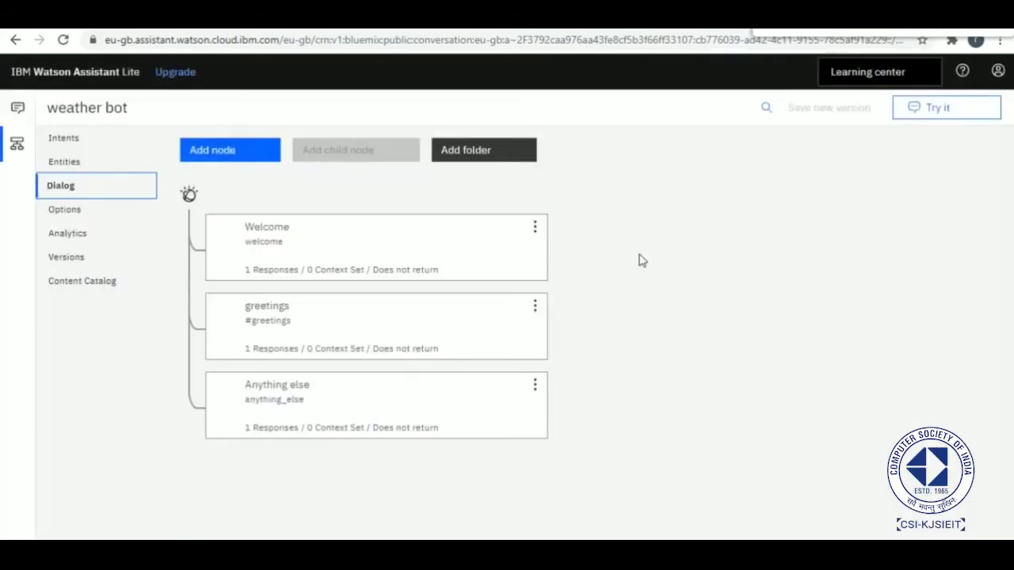
pyautogui.click(475, 303)
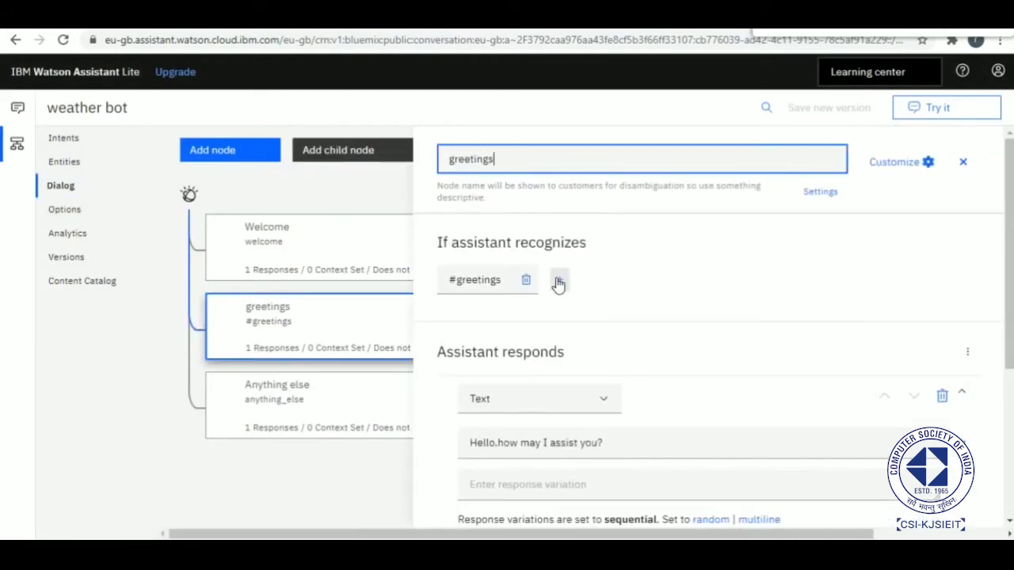
pyautogui.click(559, 279)
pyautogui.click(600, 281)
pyautogui.click(496, 392)
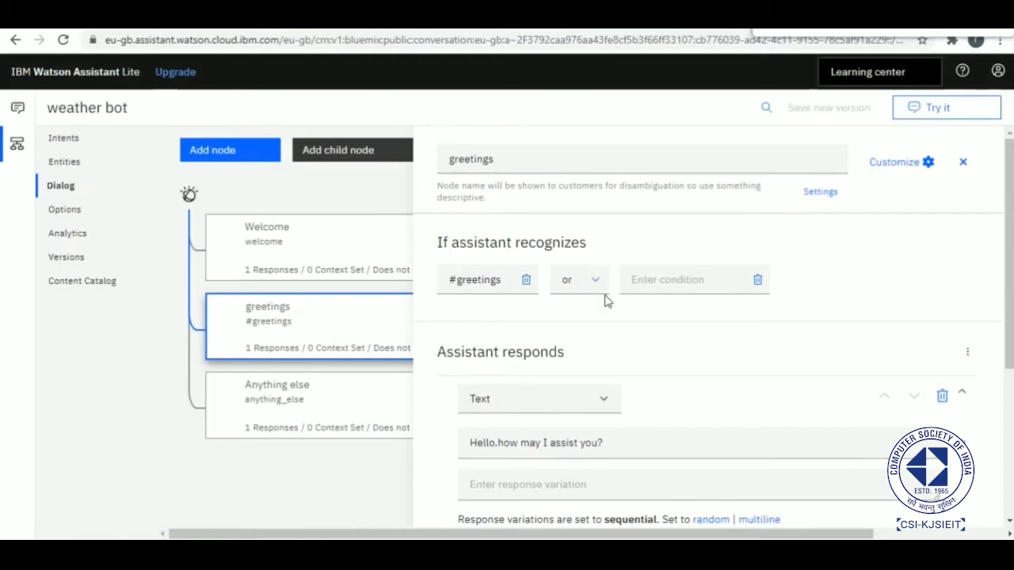
pyautogui.click(647, 277)
pyautogui.click(492, 383)
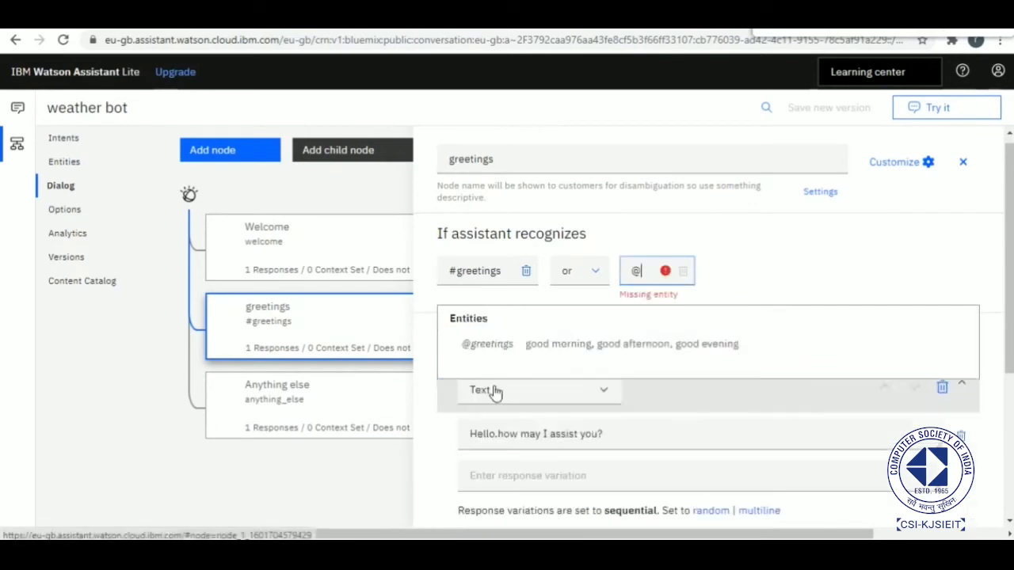
pyautogui.click(525, 355)
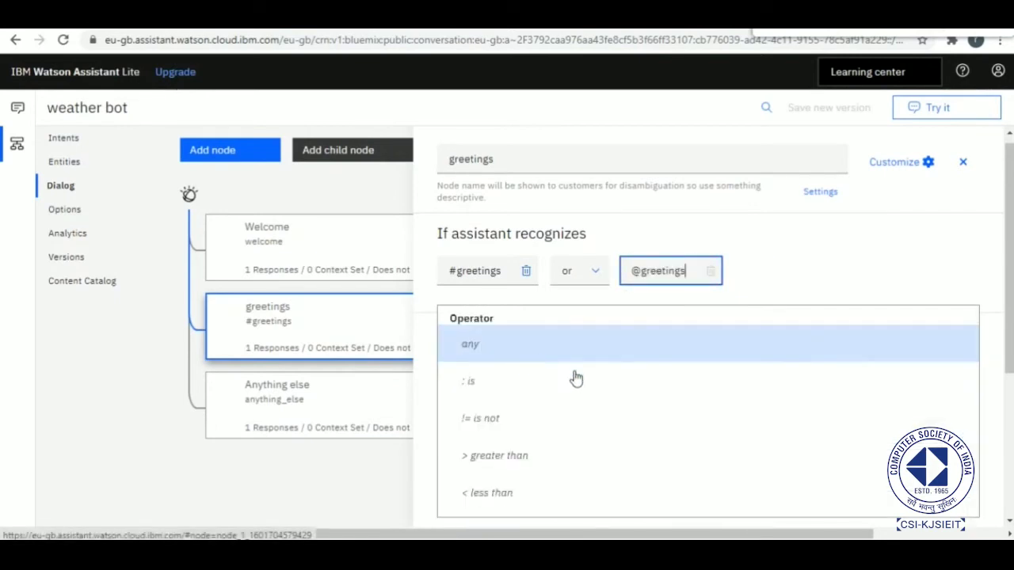
pyautogui.click(744, 298)
pyautogui.scroll(-3, 673, 385)
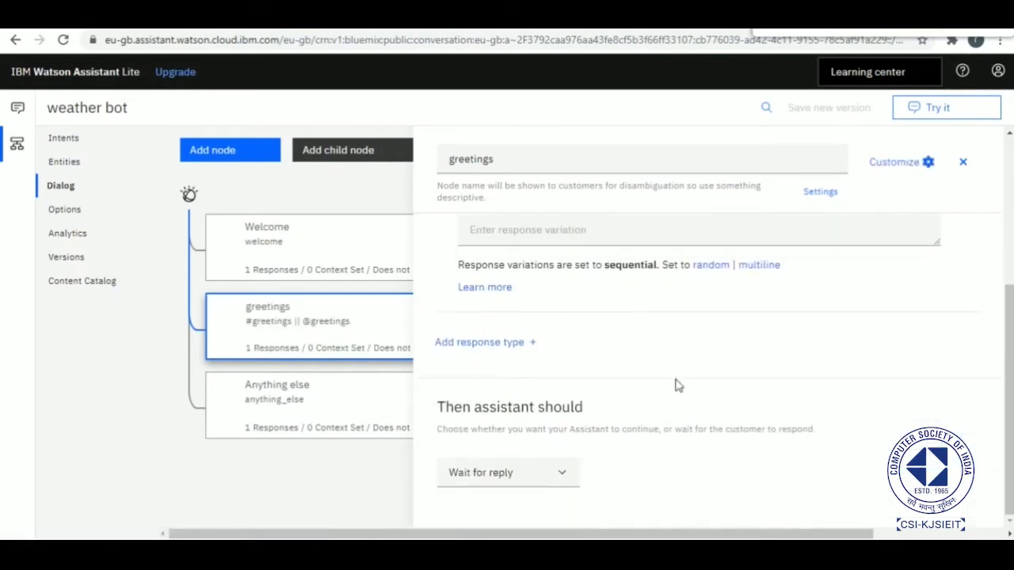
pyautogui.click(316, 485)
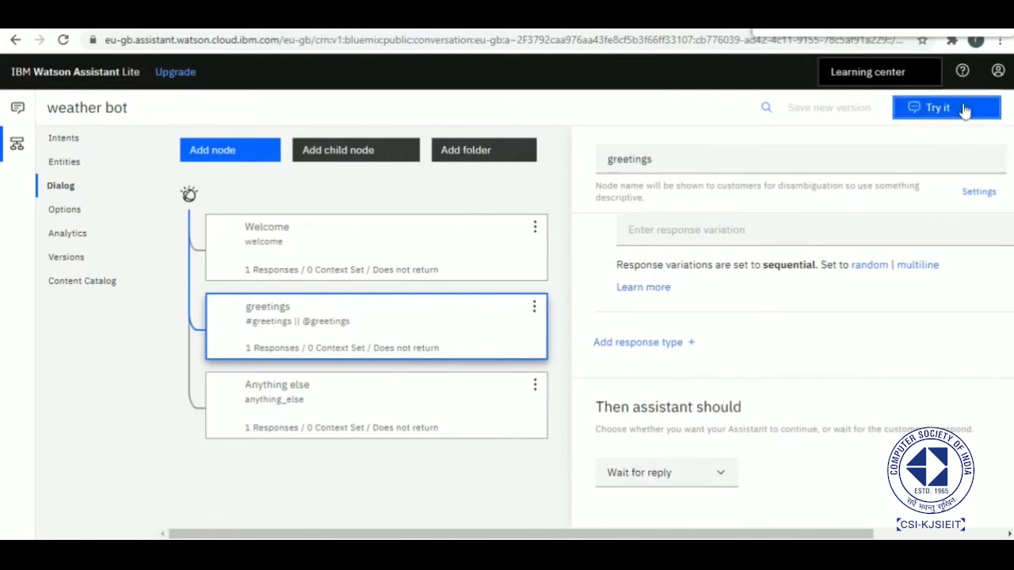
# Test the updated greetings node in the try-out chat by sending "good morning".
pyautogui.click(965, 111)
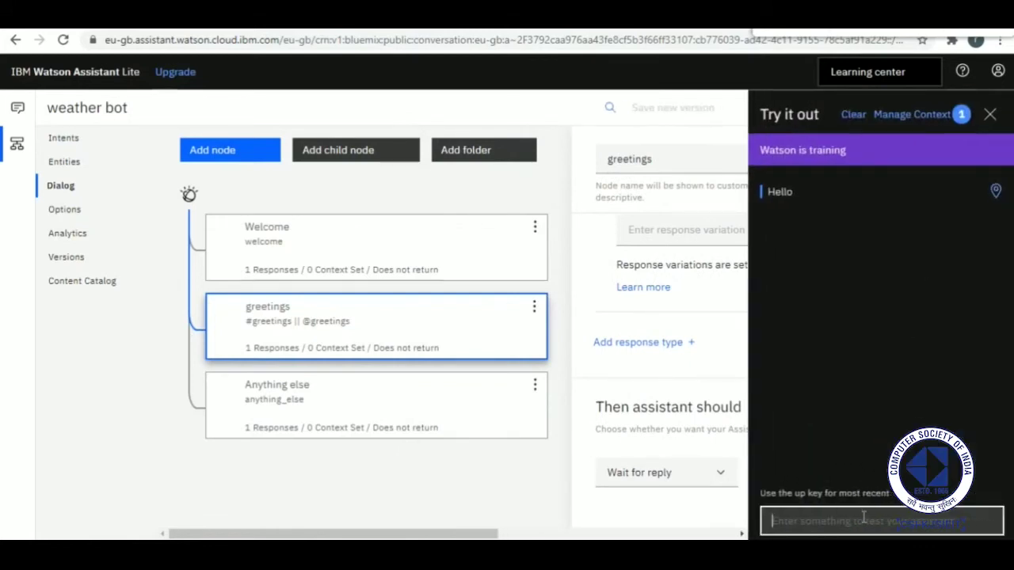
pyautogui.write('good morning')
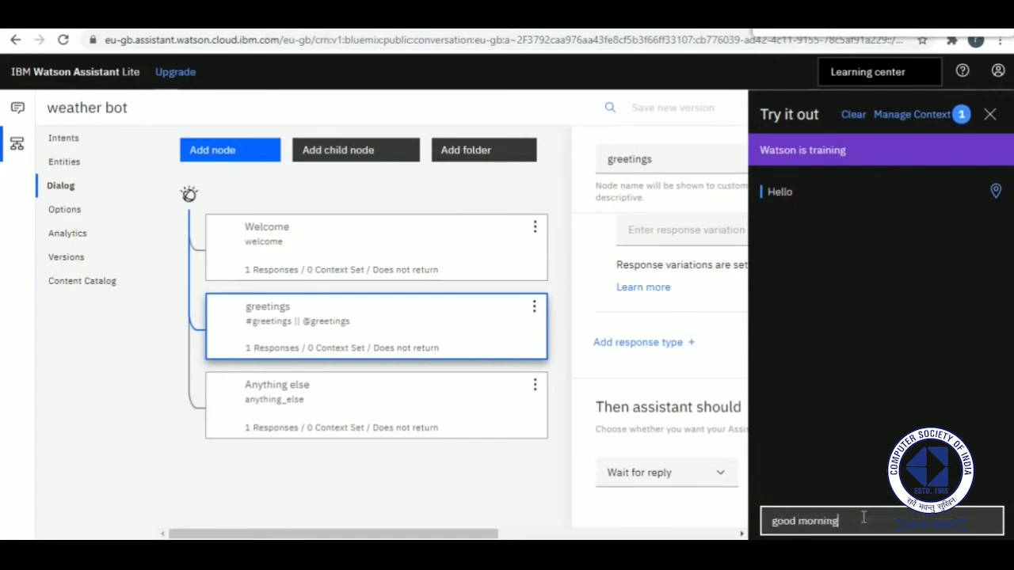
pyautogui.press('Return')
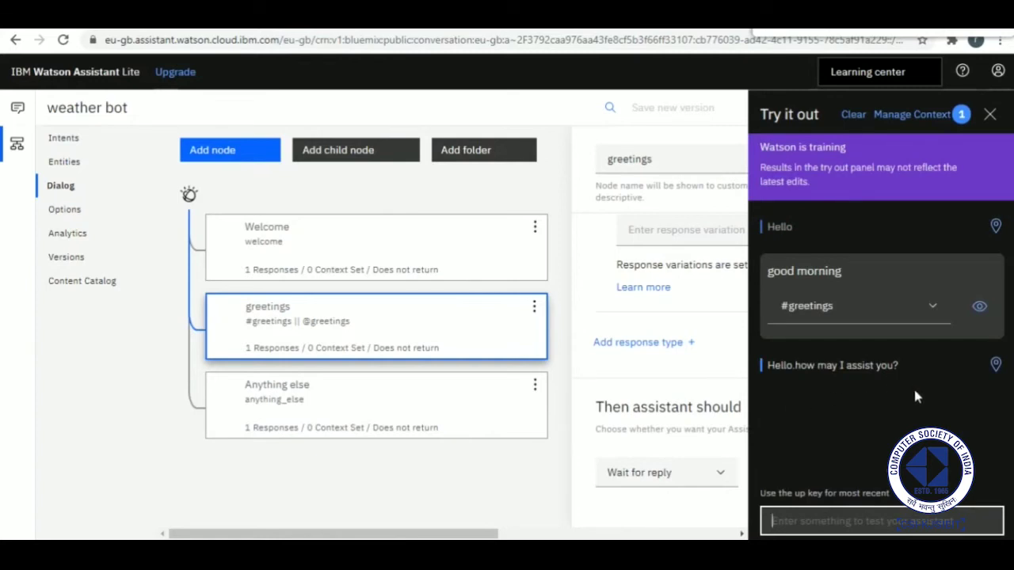
# Test the synonym "gm" in the try-out chat, review the recognized entity and reply, and close the chat.
pyautogui.write('gm')
pyautogui.press('Return')
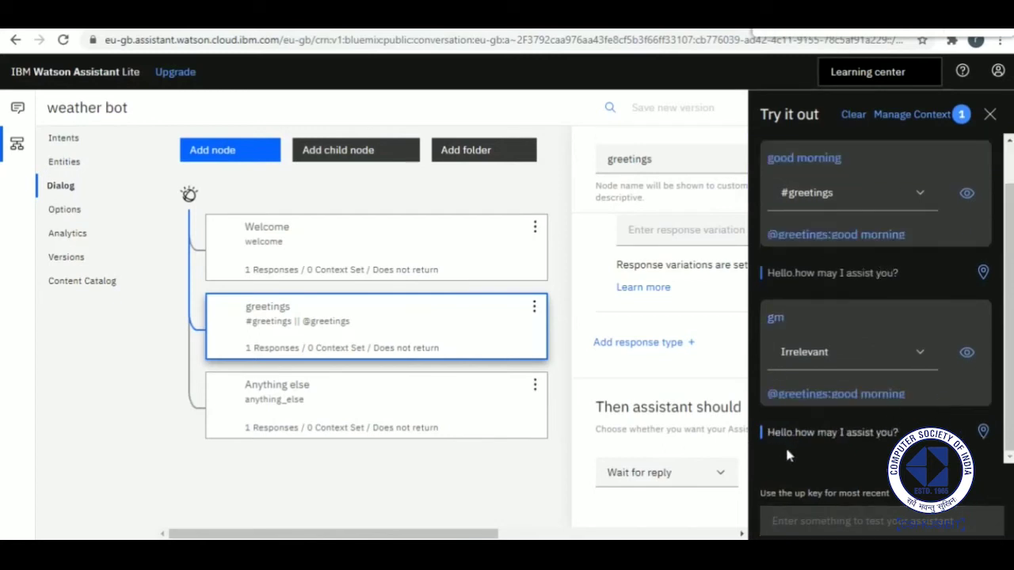
pyautogui.scroll(1, 911, 372)
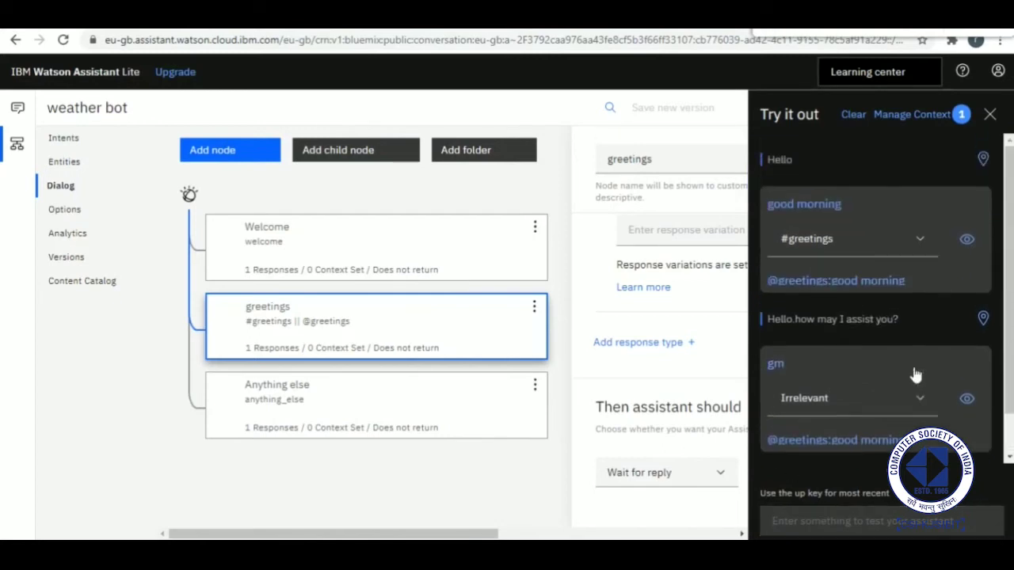
pyautogui.scroll(-1, 915, 374)
pyautogui.click(990, 114)
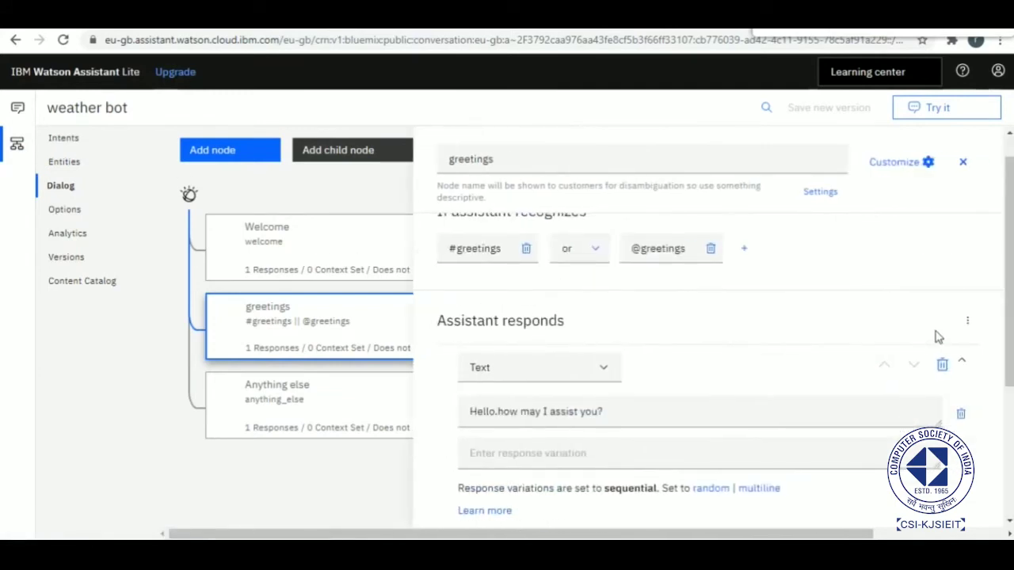
# Enable multiple conditioned responses in the greetings node's customization settings and apply the change.
pyautogui.scroll(1, 923, 335)
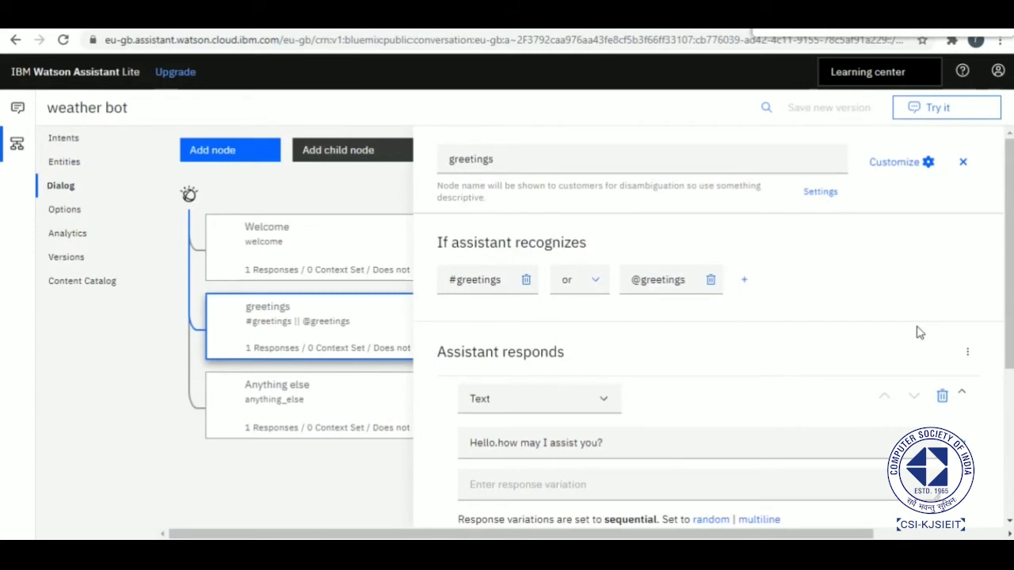
pyautogui.click(923, 161)
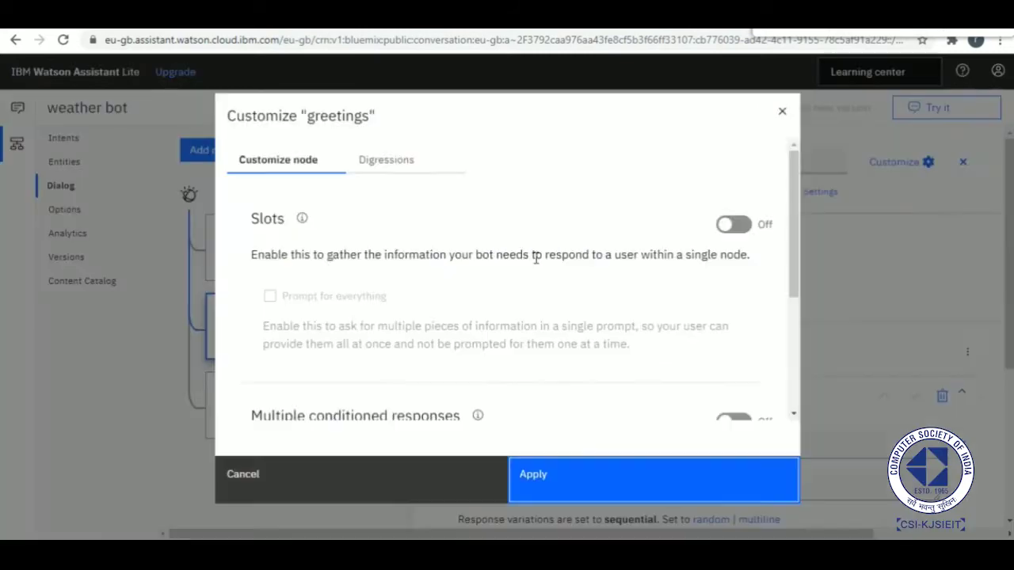
pyautogui.scroll(-3, 554, 293)
pyautogui.click(732, 209)
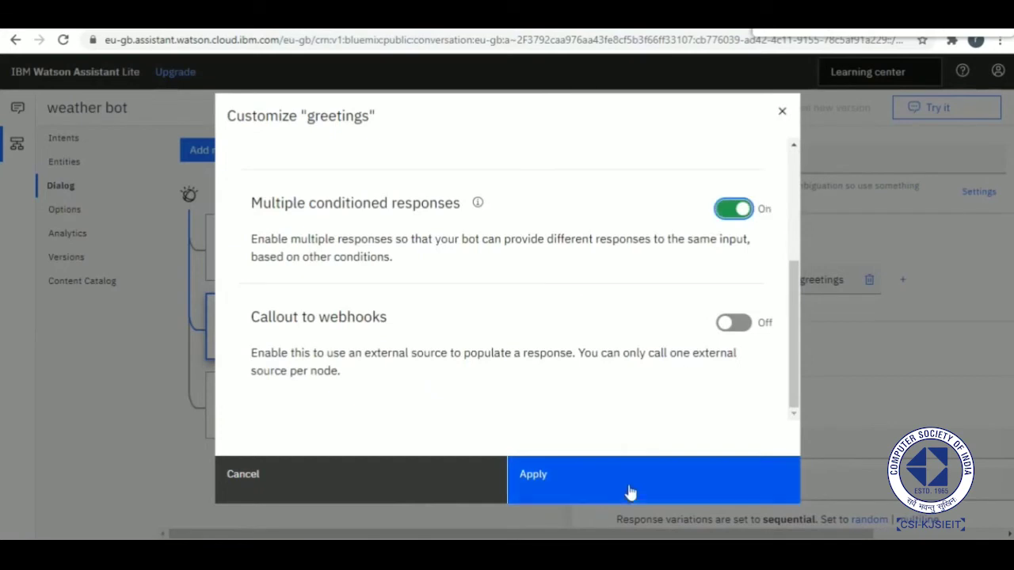
pyautogui.click(628, 493)
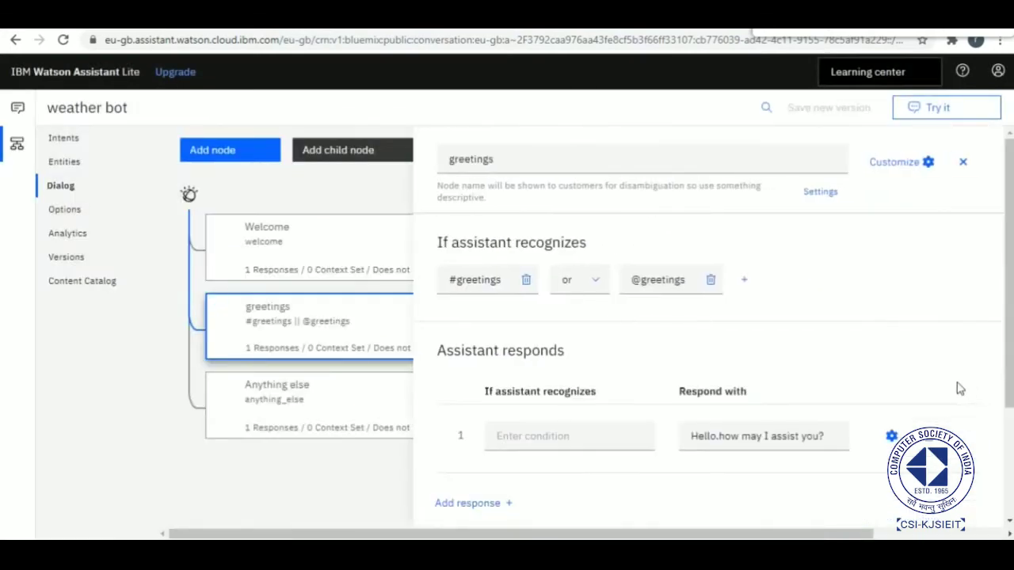
pyautogui.scroll(-2, 640, 369)
pyautogui.click(561, 366)
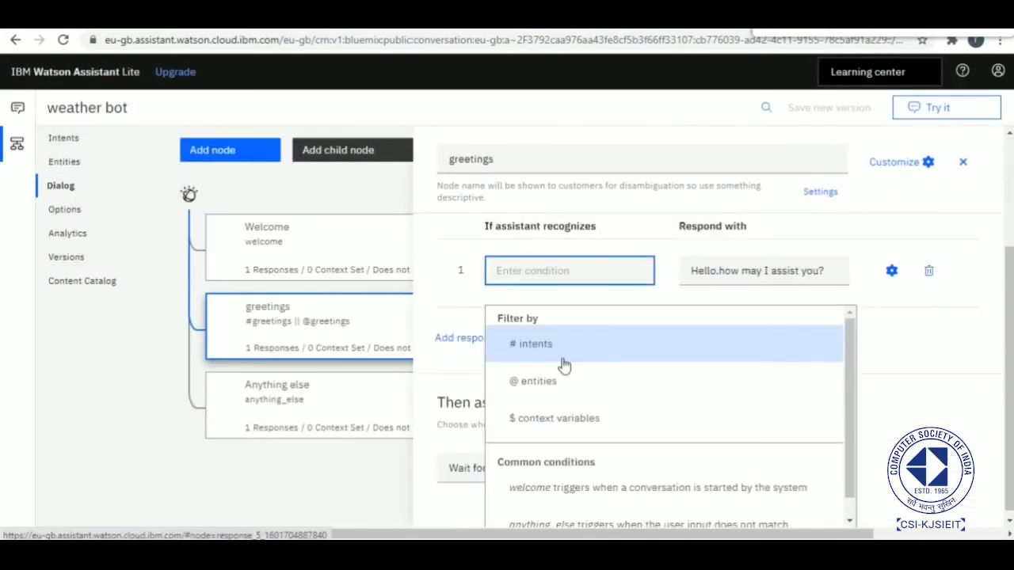
pyautogui.click(568, 385)
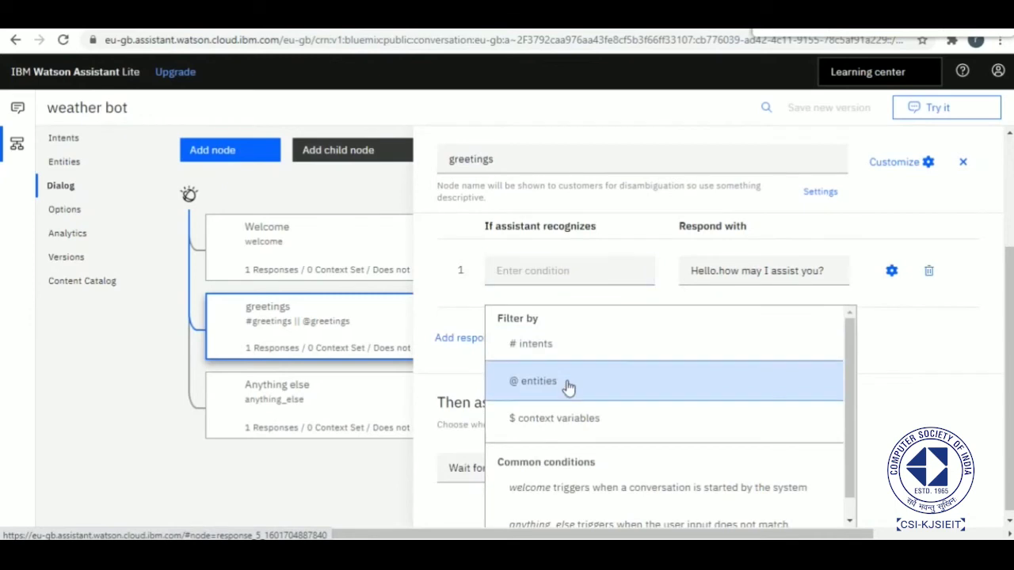
pyautogui.click(578, 366)
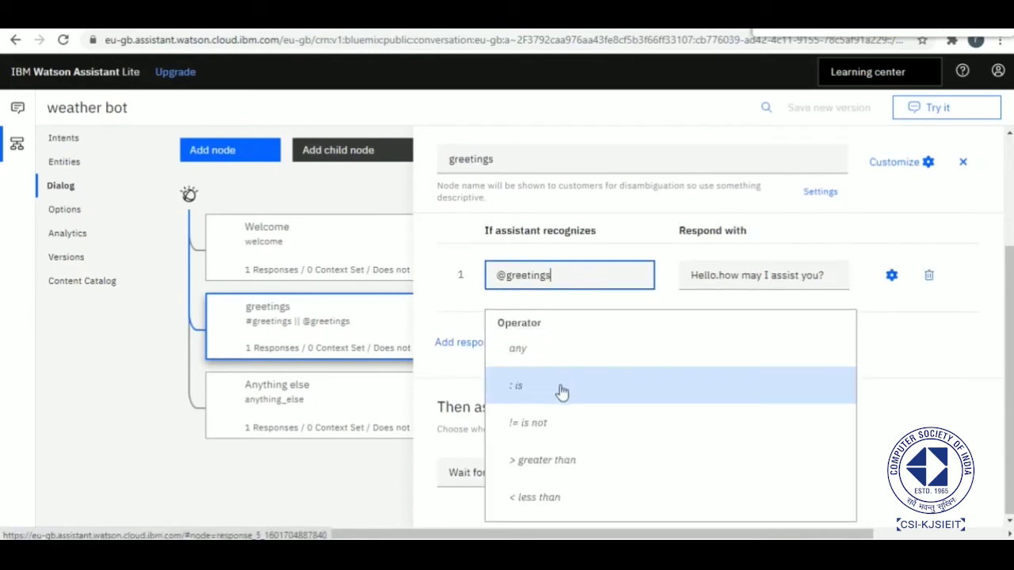
pyautogui.click(562, 391)
pyautogui.click(571, 351)
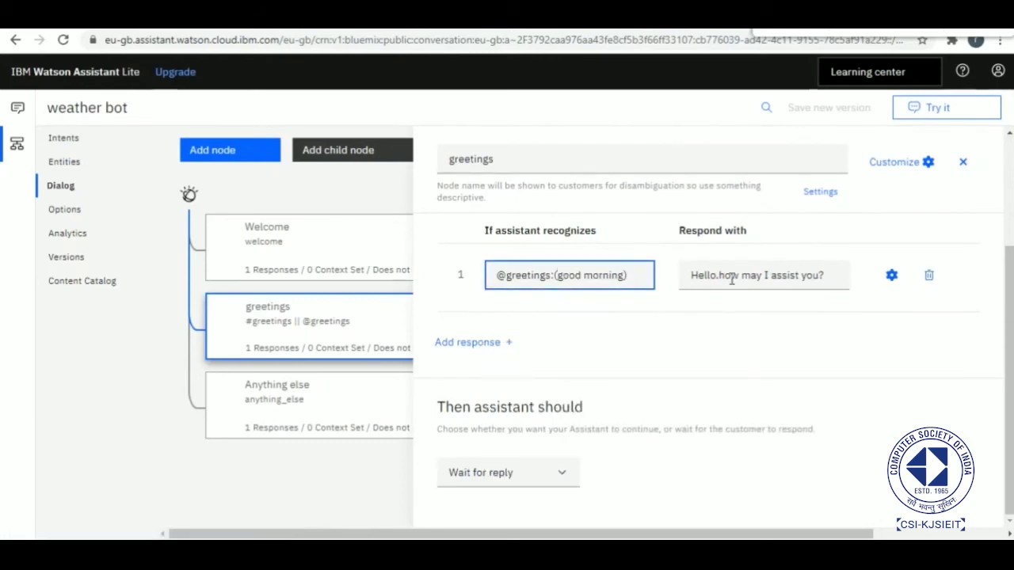
# Change the good morning response text to "Good Morning.How may I assist you?".
pyautogui.moveTo(716, 275); pyautogui.dragTo(687, 274)
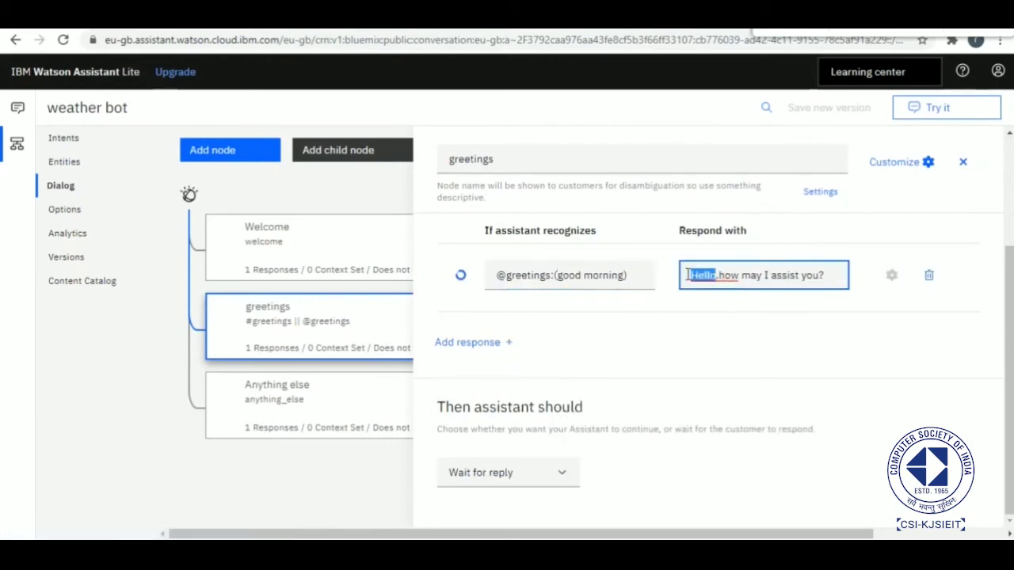
pyautogui.write('G')
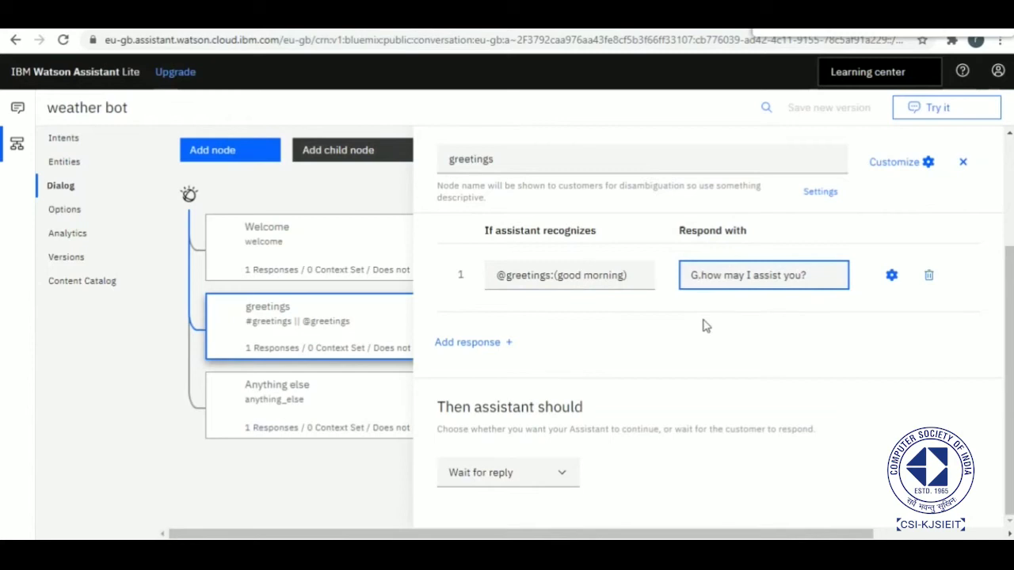
pyautogui.write('ood Morn')
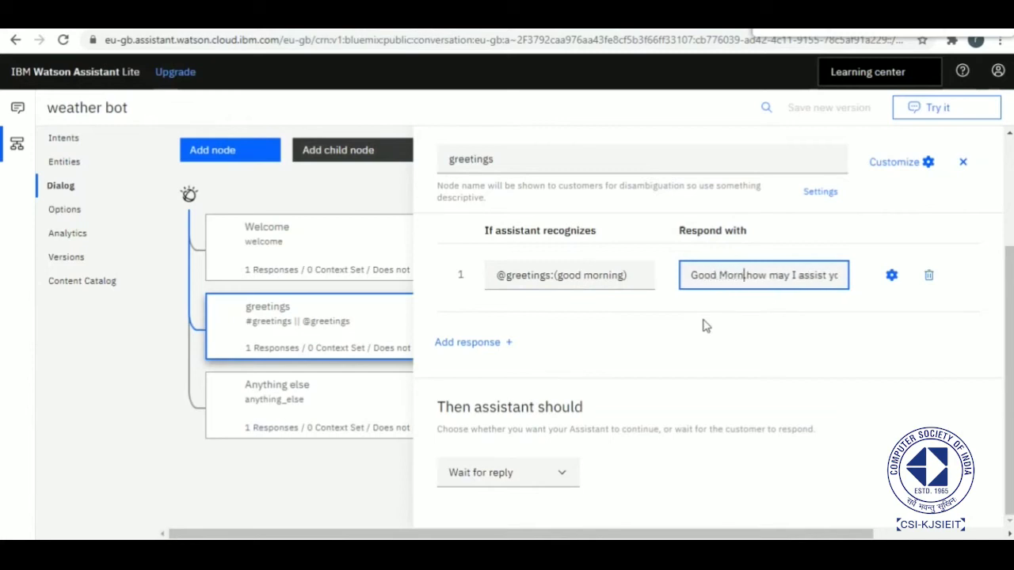
pyautogui.write('ing,')
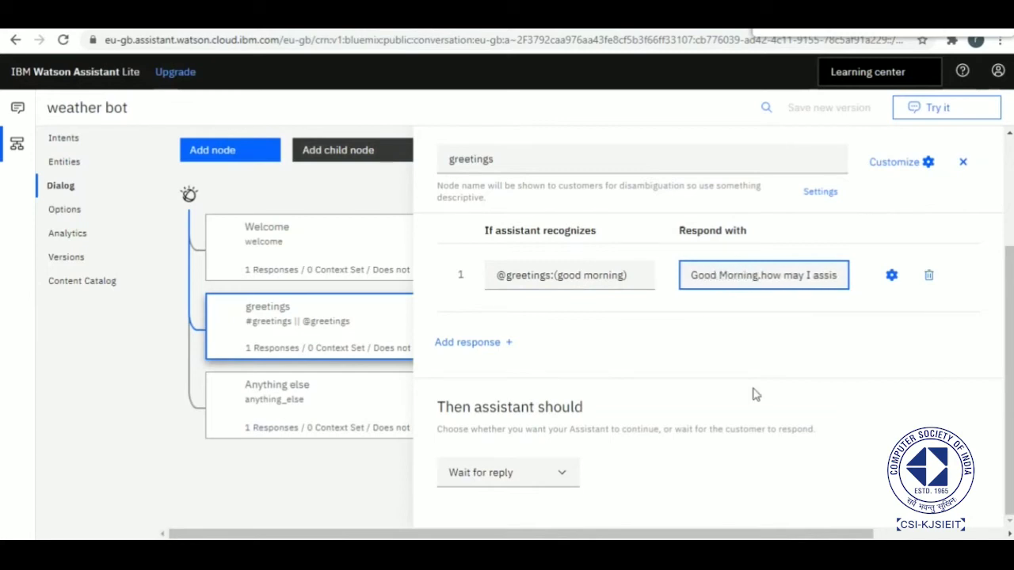
pyautogui.click(760, 275)
pyautogui.press('BackSpace')
pyautogui.write('h')
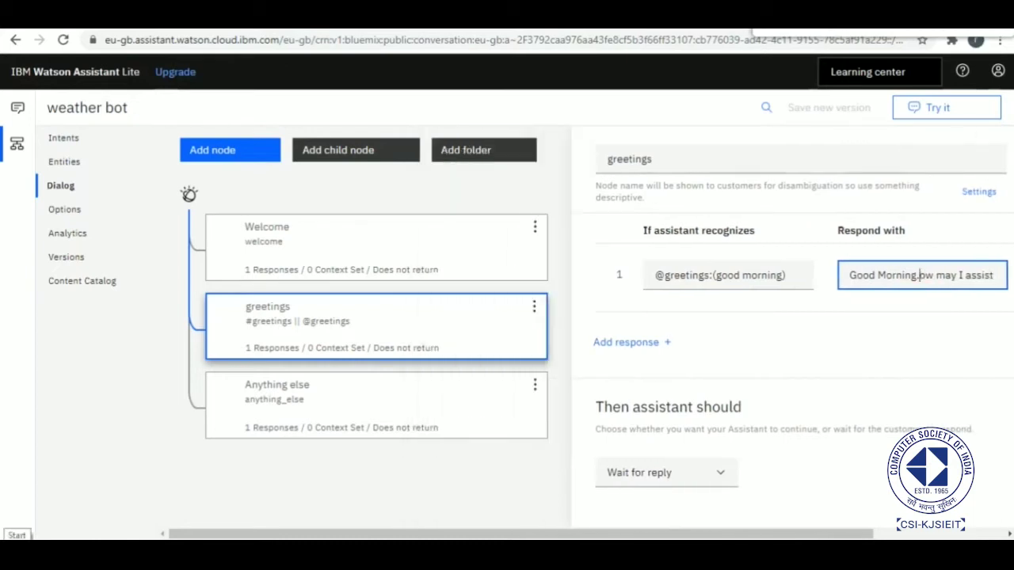
pyautogui.write('h')
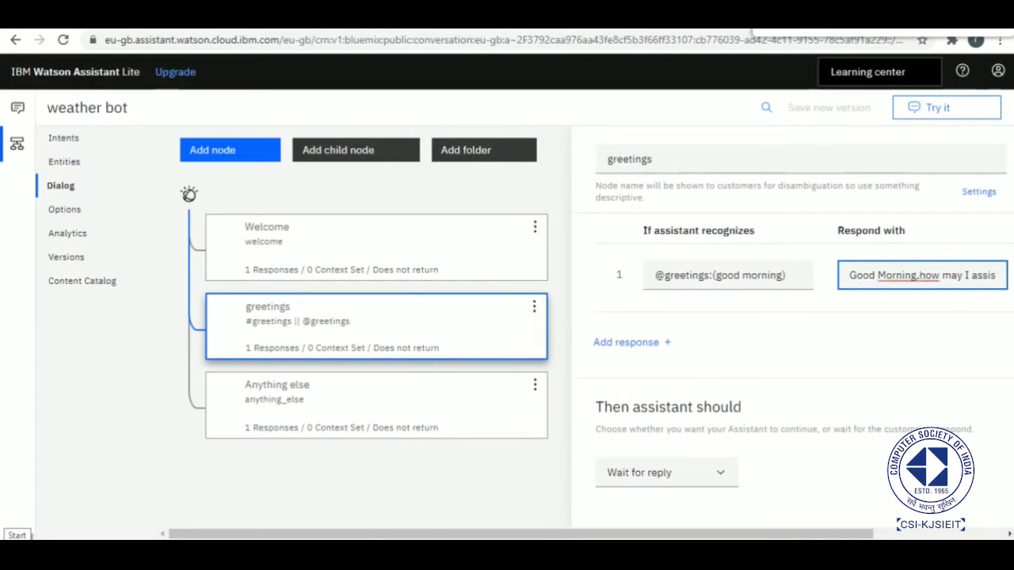
pyautogui.press('BackSpace')
pyautogui.write('h')
pyautogui.press('BackSpace')
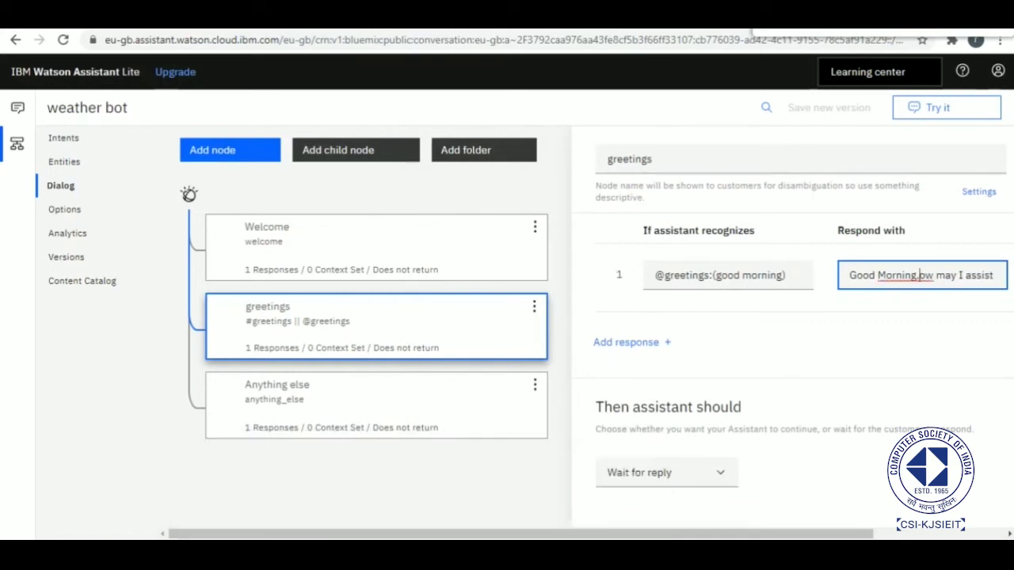
pyautogui.write('H')
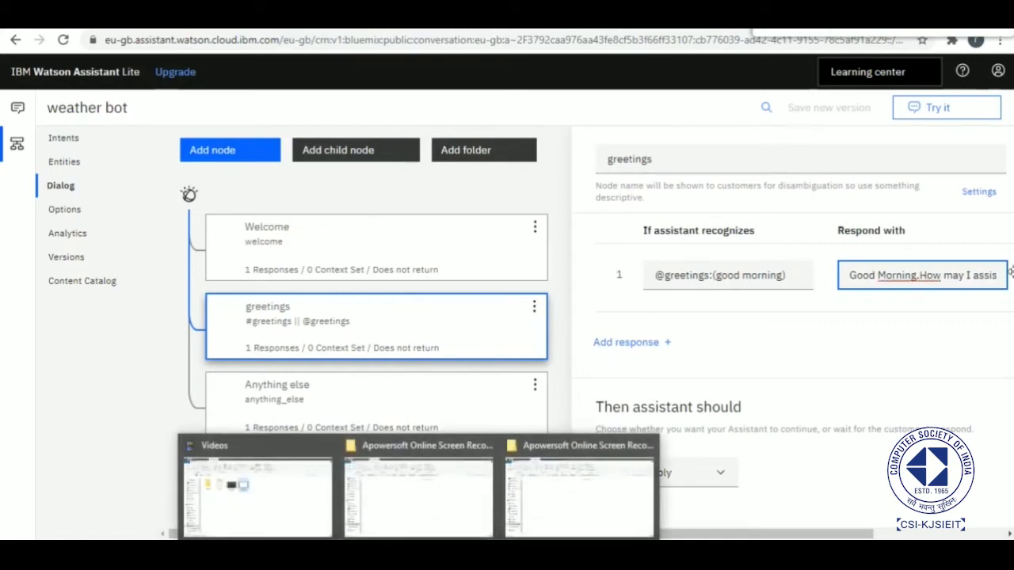
pyautogui.hscroll(2, 919, 281)
pyautogui.tripleClick(793, 278)
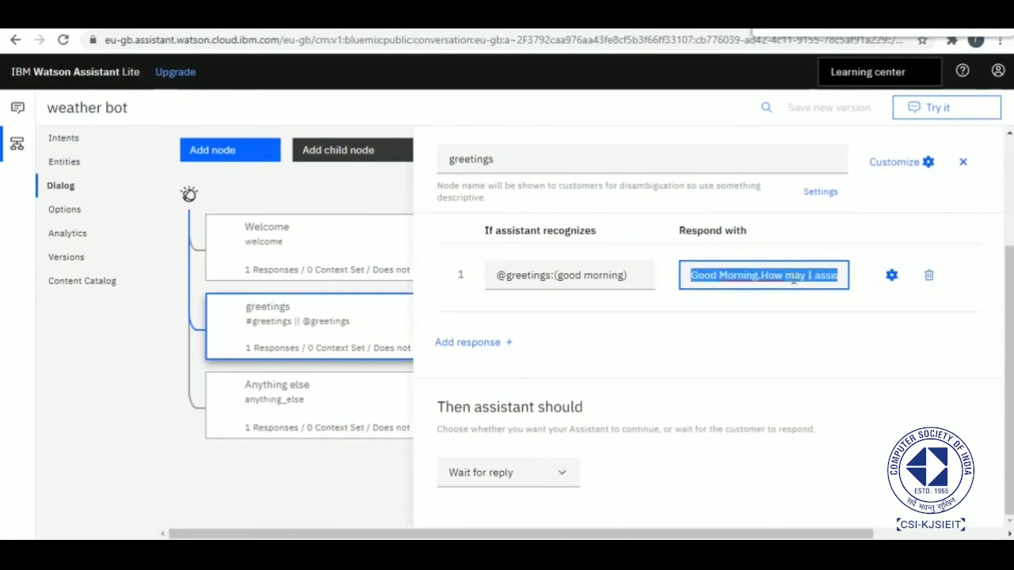
pyautogui.click(511, 353)
pyautogui.click(550, 378)
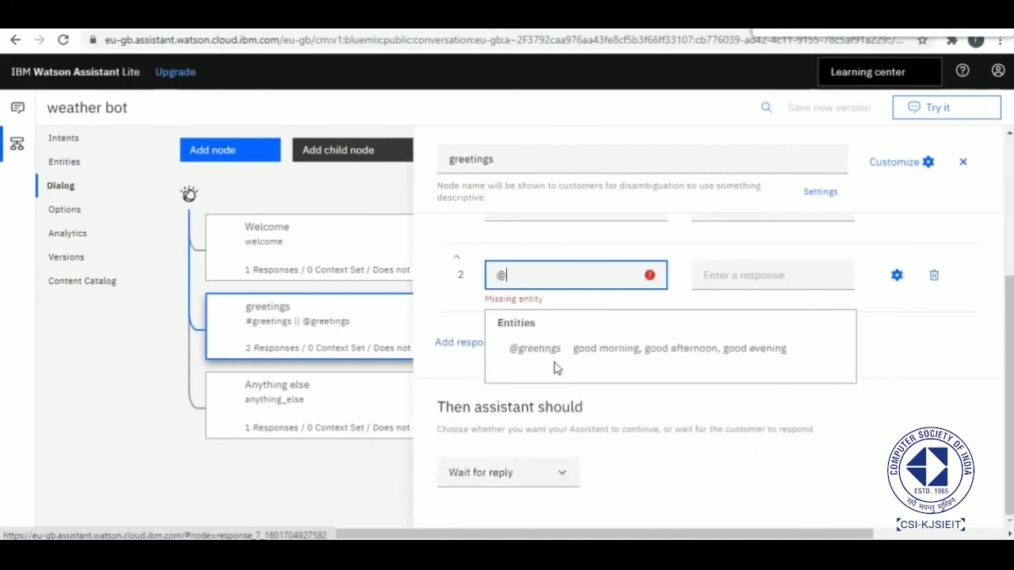
pyautogui.click(554, 353)
pyautogui.click(536, 383)
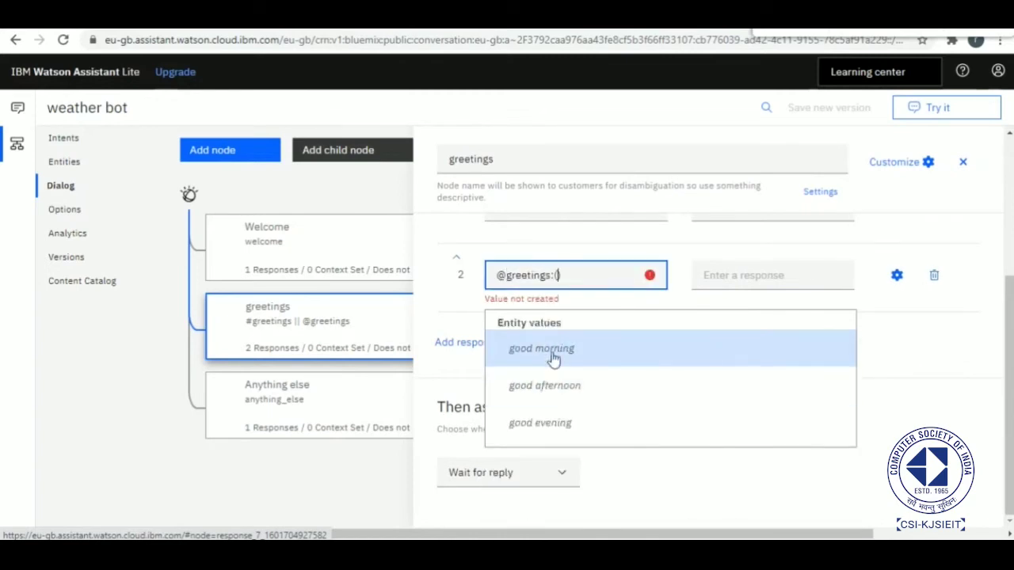
pyautogui.click(574, 385)
# Paste the copied text as the second response and change it to "Good Afternoon.How may I assist you?".
pyautogui.click(721, 275)
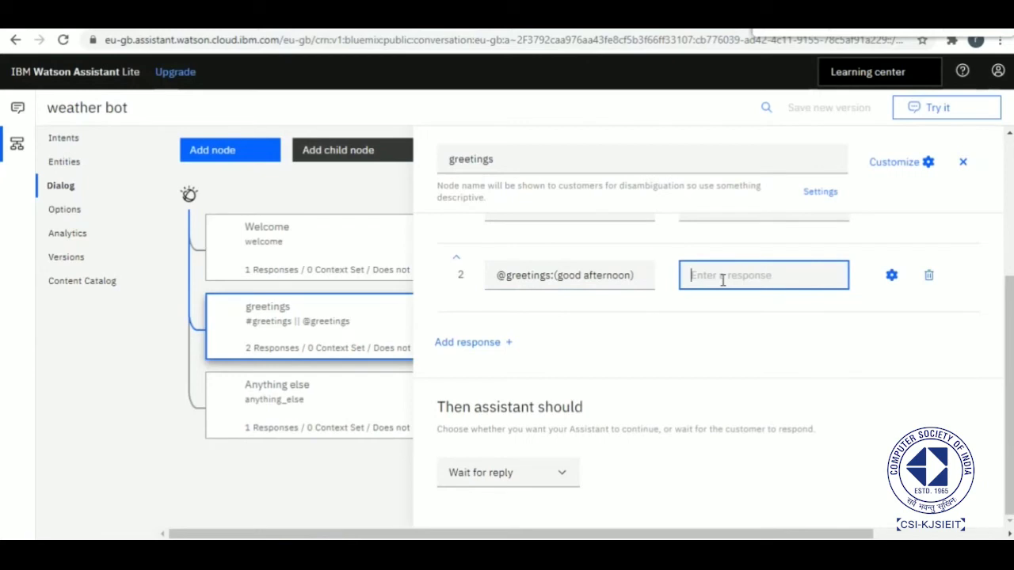
pyautogui.write('Morning How may I assist you?')
pyautogui.click(723, 275)
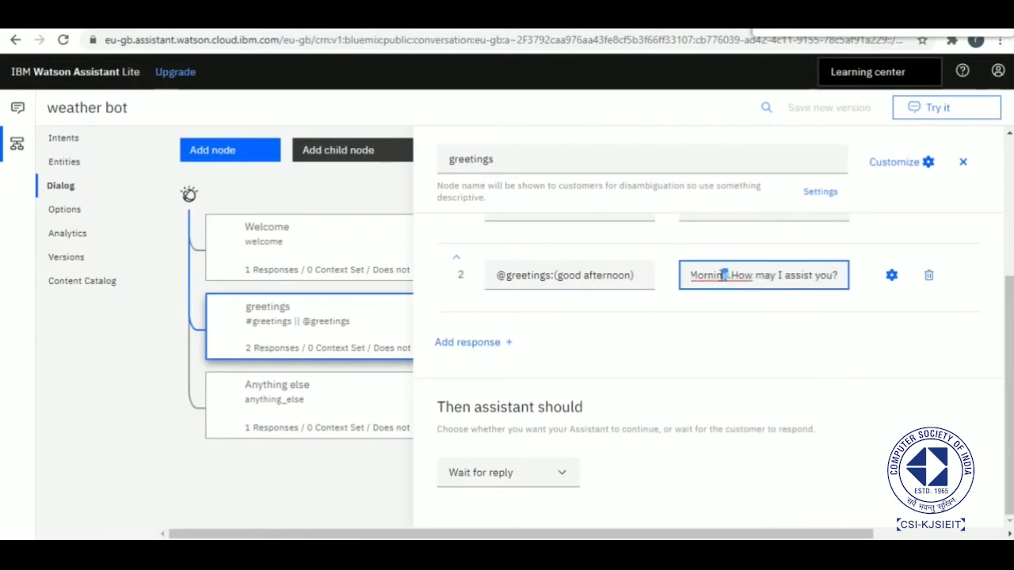
pyautogui.moveTo(723, 275); pyautogui.dragTo(697, 275)
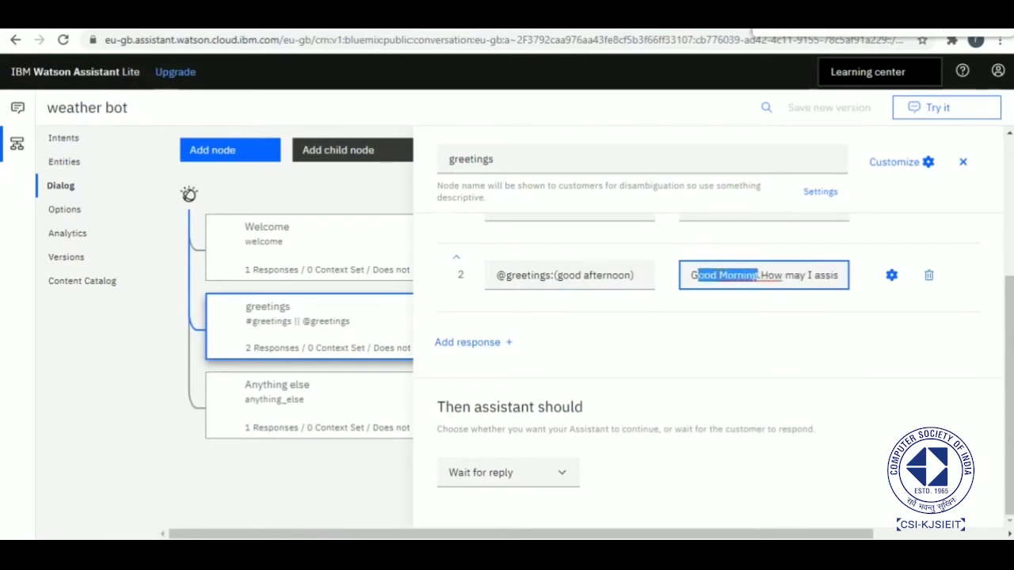
pyautogui.doubleClick(737, 275)
pyautogui.write('Afterno')
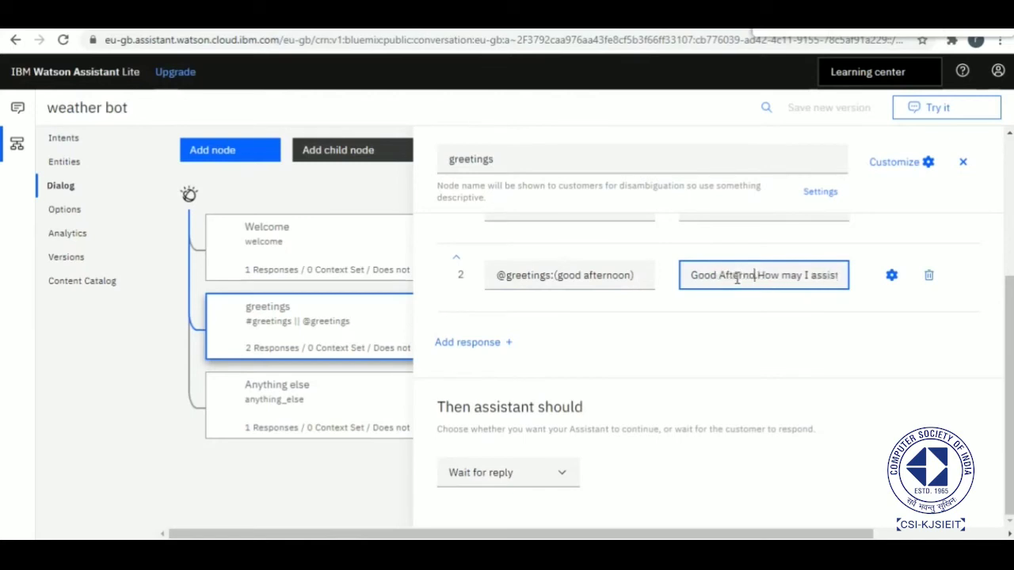
pyautogui.write('on.')
pyautogui.click(467, 342)
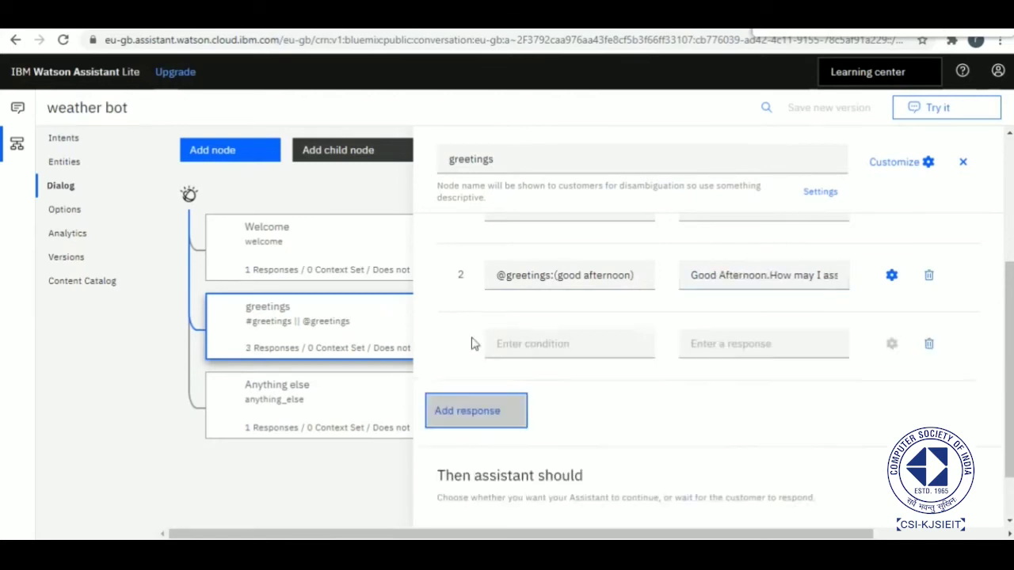
pyautogui.click(559, 344)
pyautogui.click(566, 386)
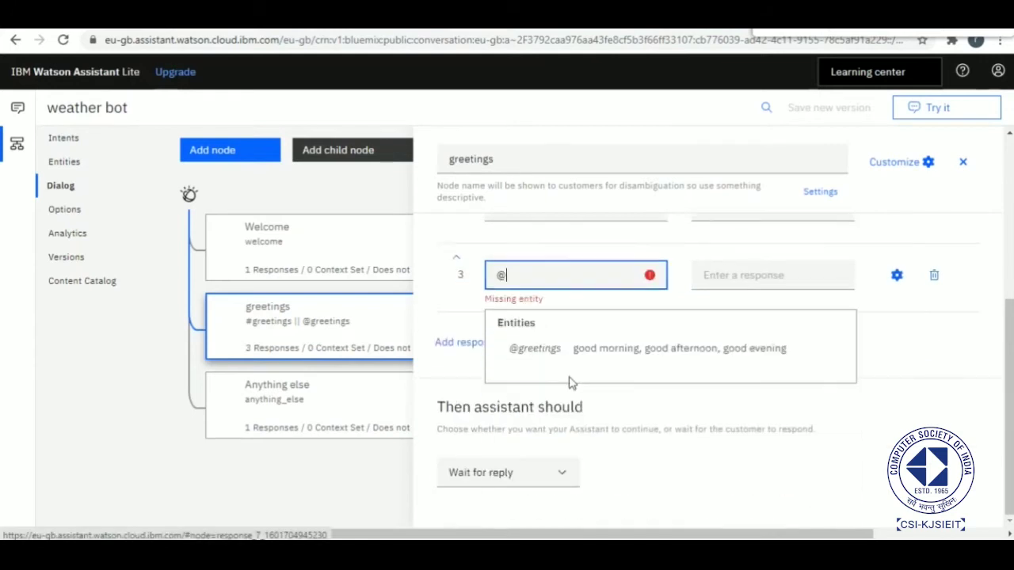
pyautogui.click(570, 366)
pyautogui.click(564, 387)
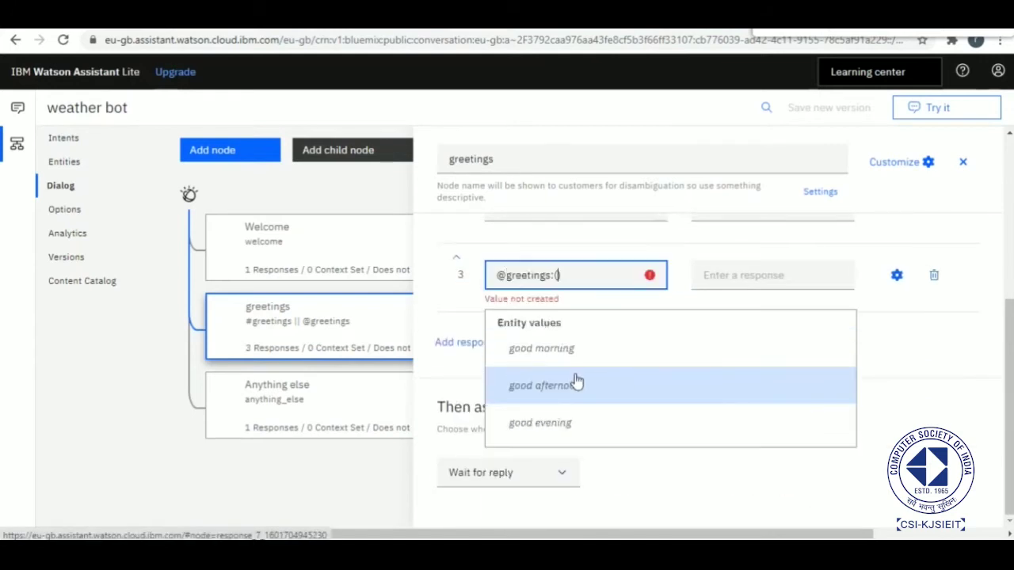
pyautogui.click(584, 419)
# Paste the copied text as the third response and change it to "GoodEvening.How may I assist you?".
pyautogui.click(719, 275)
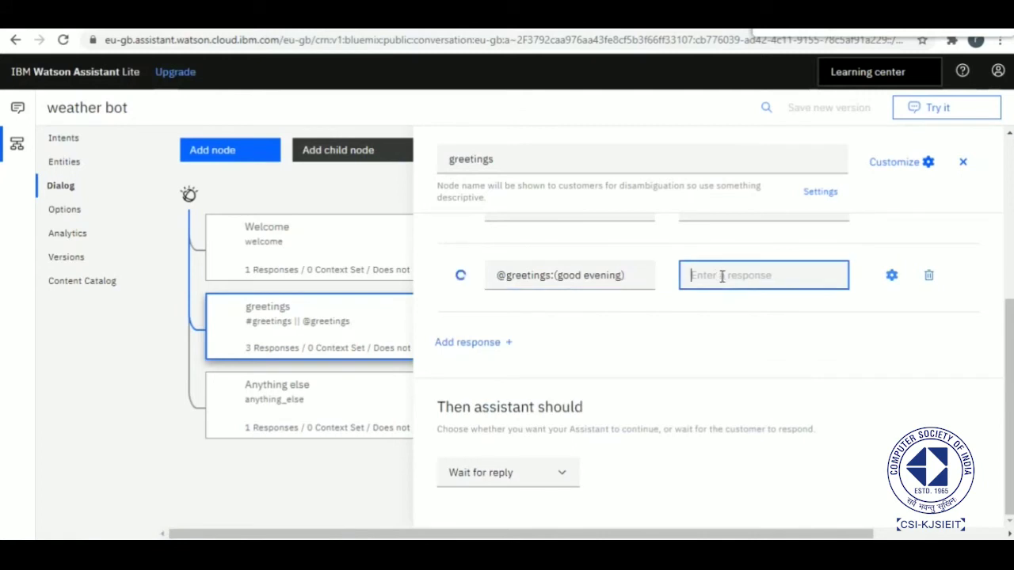
pyautogui.write('Morning.How may I assist you?')
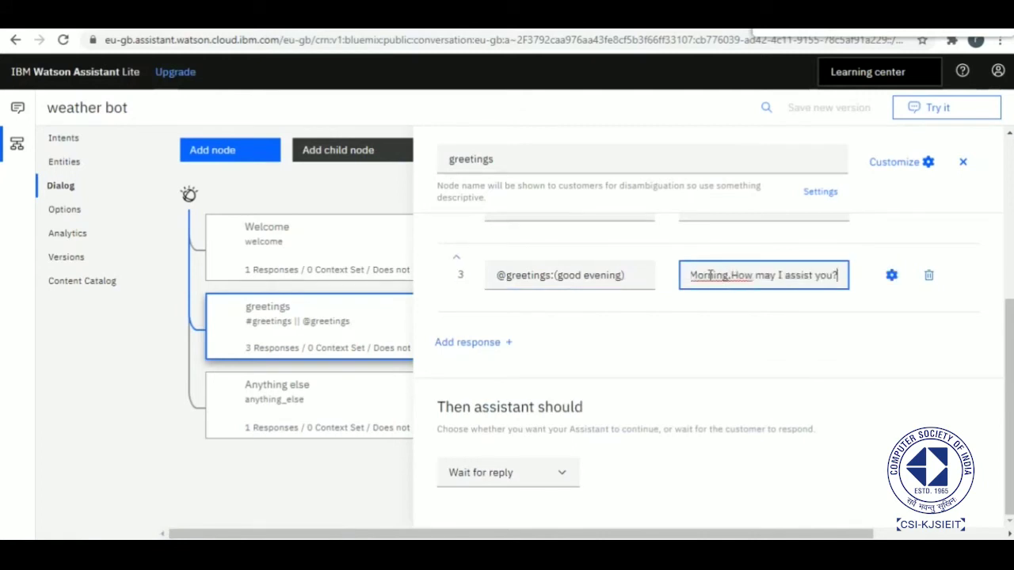
pyautogui.moveTo(708, 275); pyautogui.dragTo(696, 275)
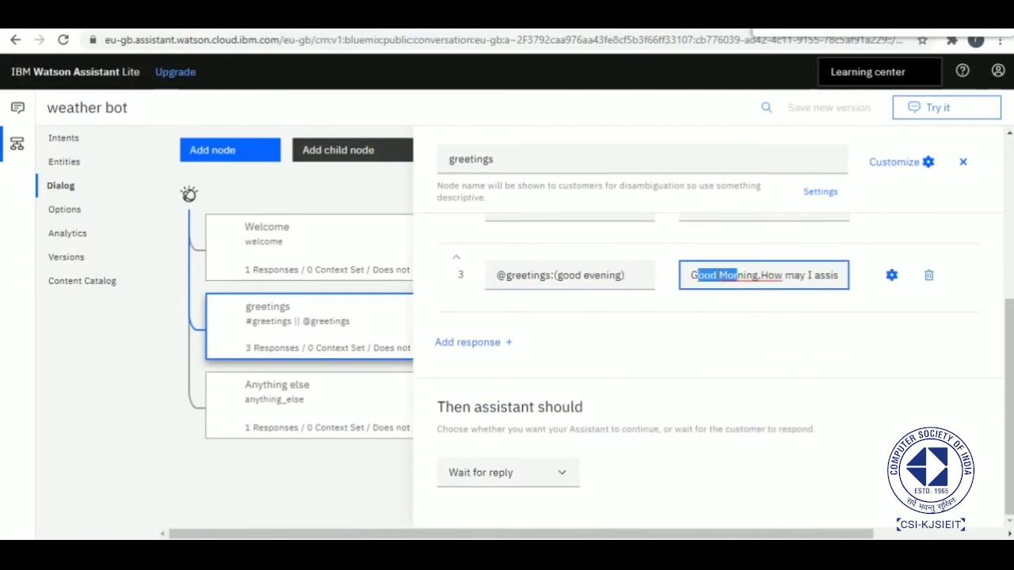
pyautogui.doubleClick(728, 276)
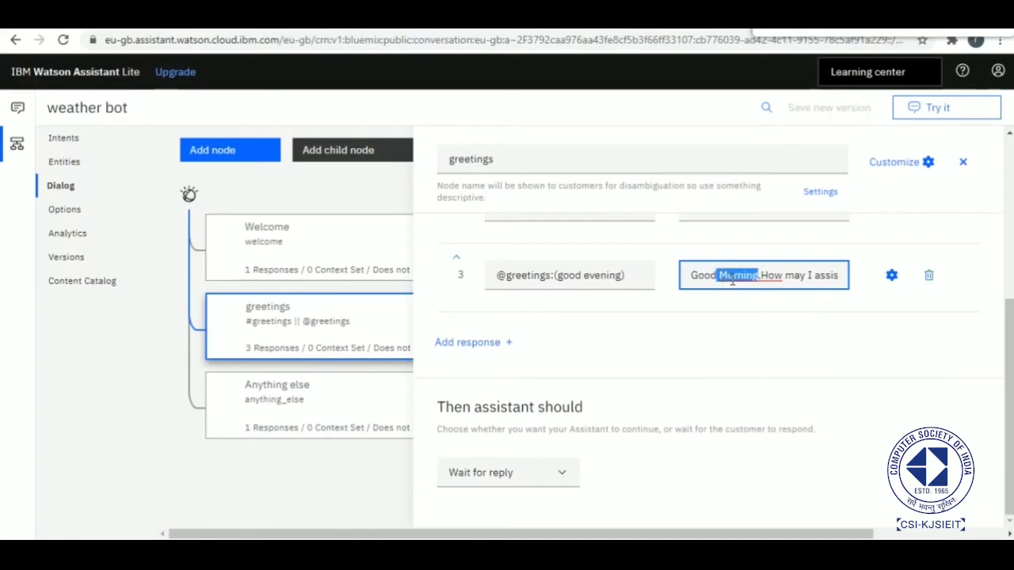
pyautogui.press('BackSpace')
pyautogui.write('Even')
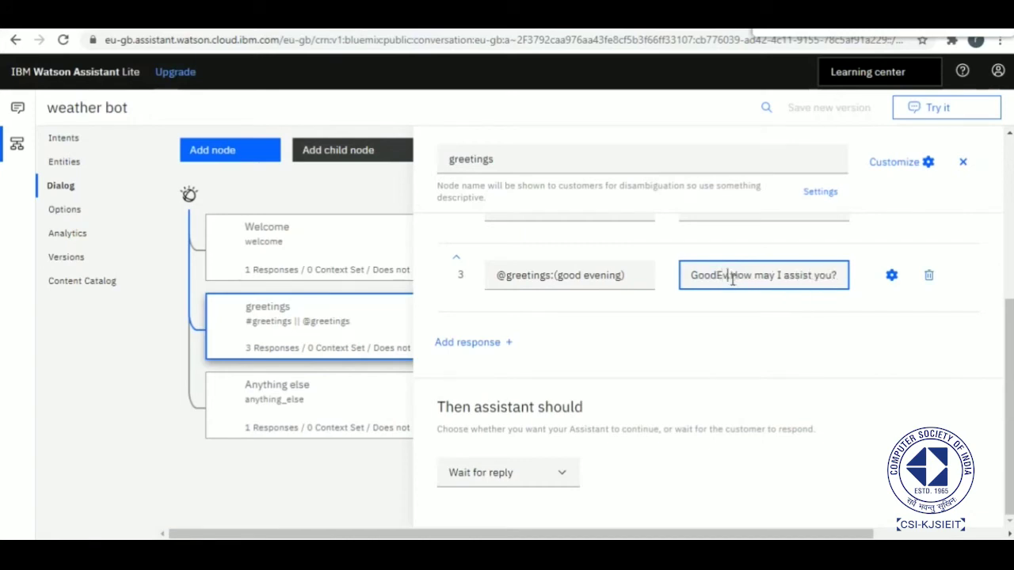
pyautogui.write('ing.')
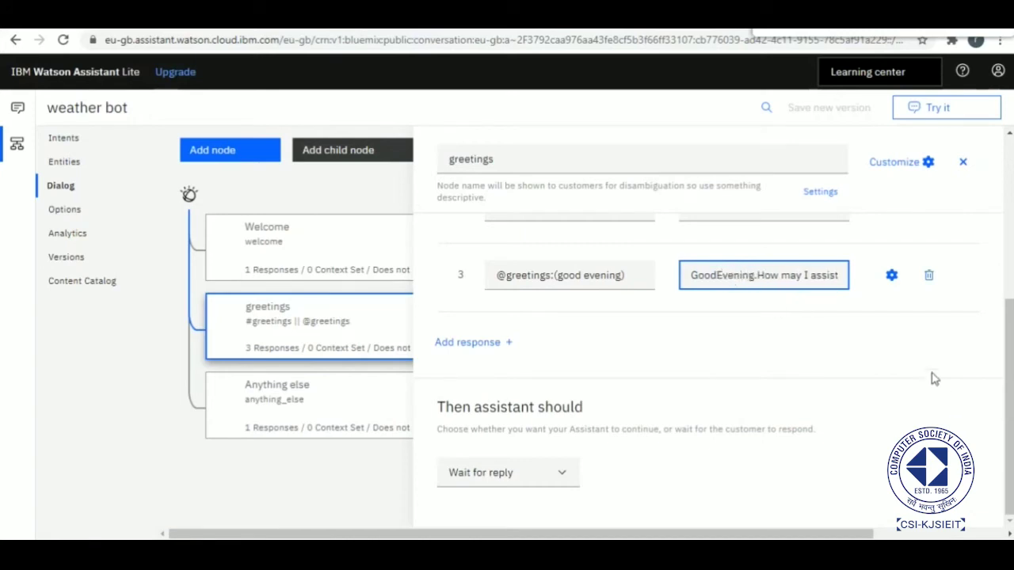
# Test the assistant with the message "gm", clear the test conversation and leave the tryout.
pyautogui.click(932, 377)
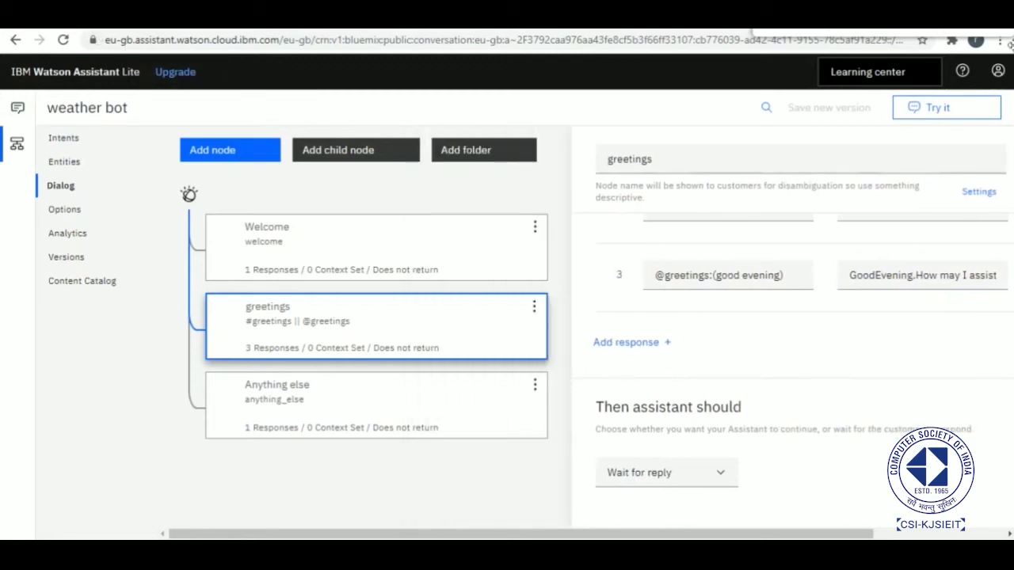
pyautogui.click(928, 109)
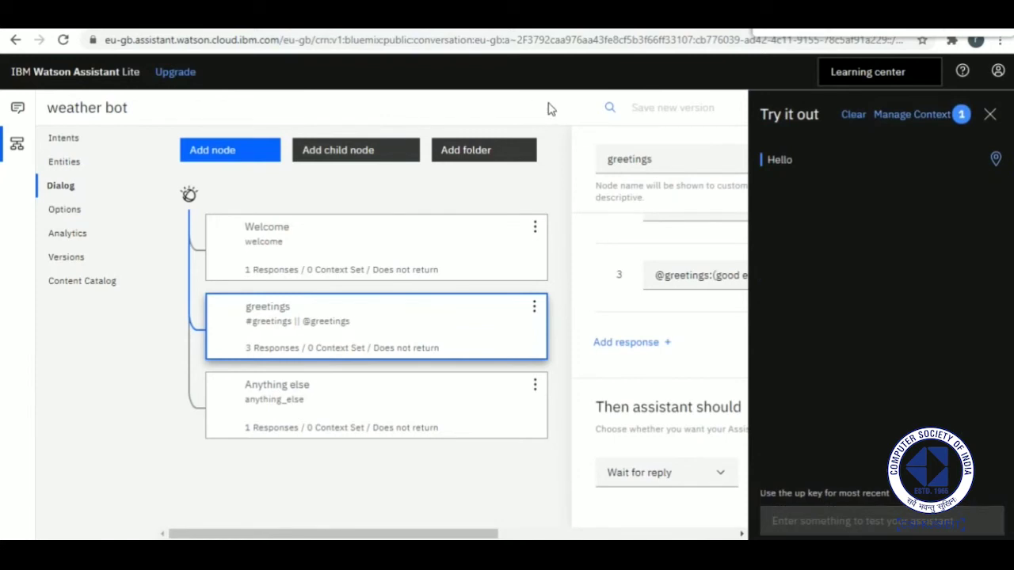
pyautogui.click(823, 528)
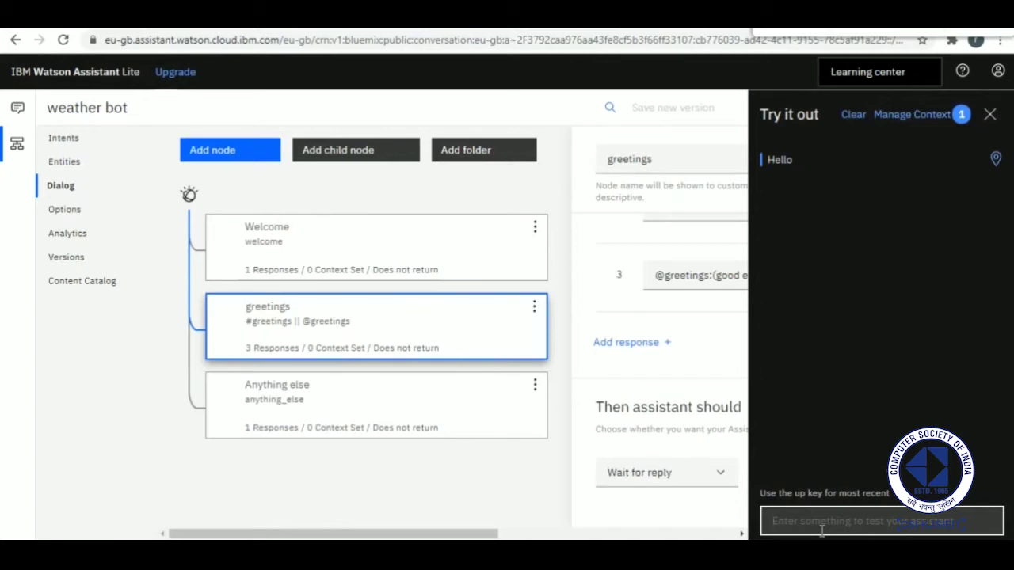
pyautogui.write('h')
pyautogui.press('BackSpace')
pyautogui.write('gm')
pyautogui.press('Return')
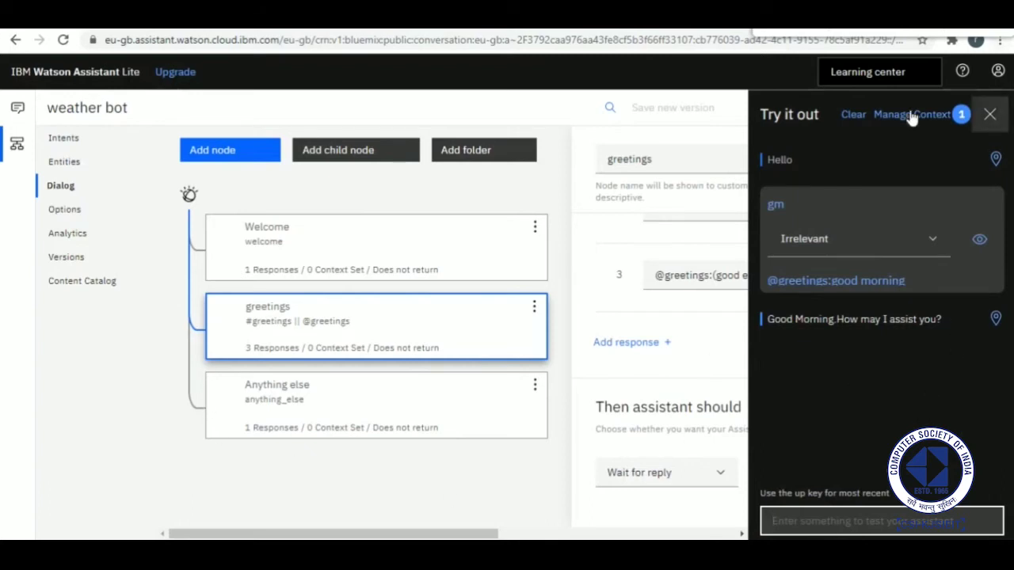
pyautogui.click(853, 115)
pyautogui.click(990, 115)
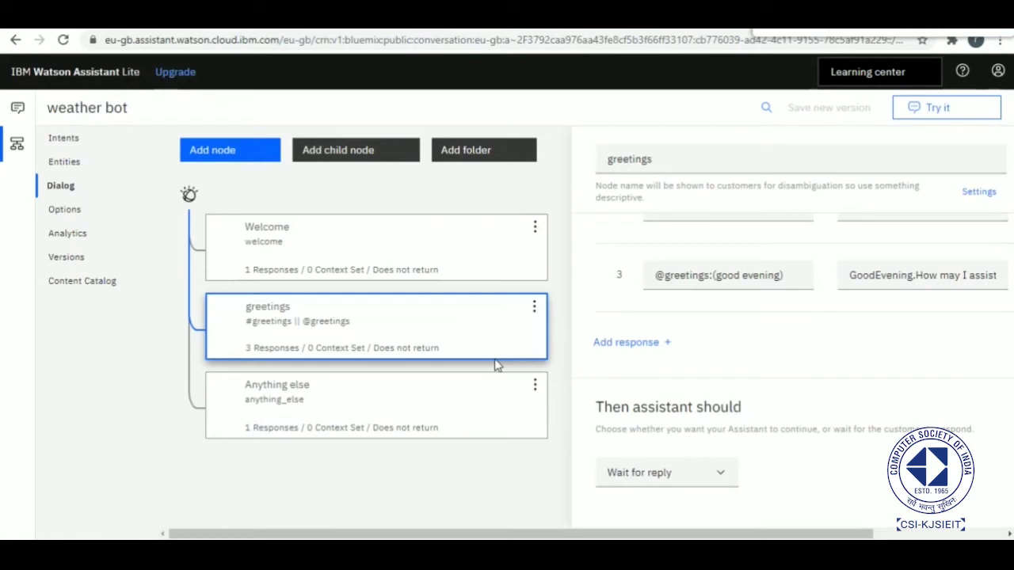
# Create a new intent named enquiry.
pyautogui.click(64, 139)
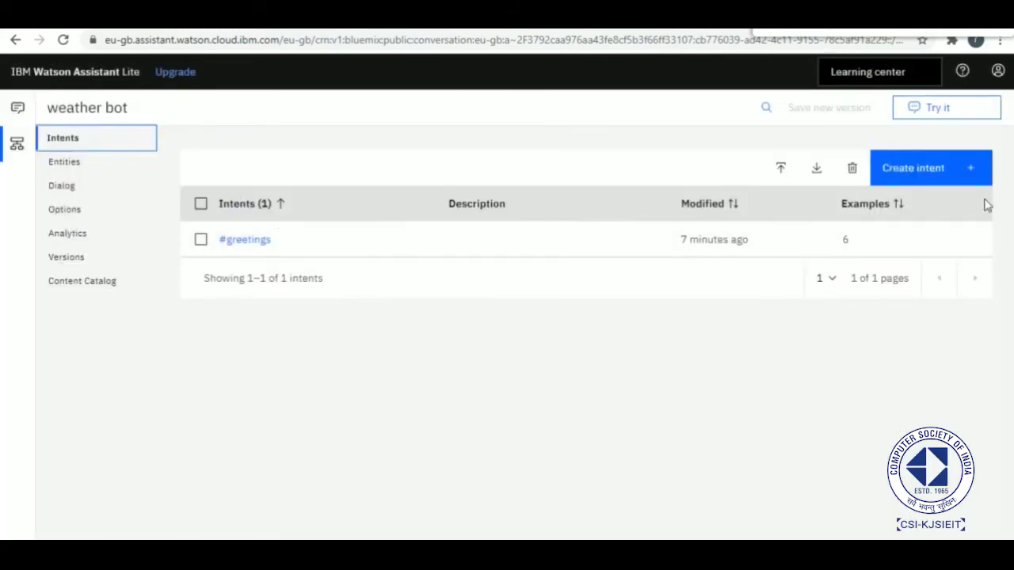
pyautogui.click(967, 168)
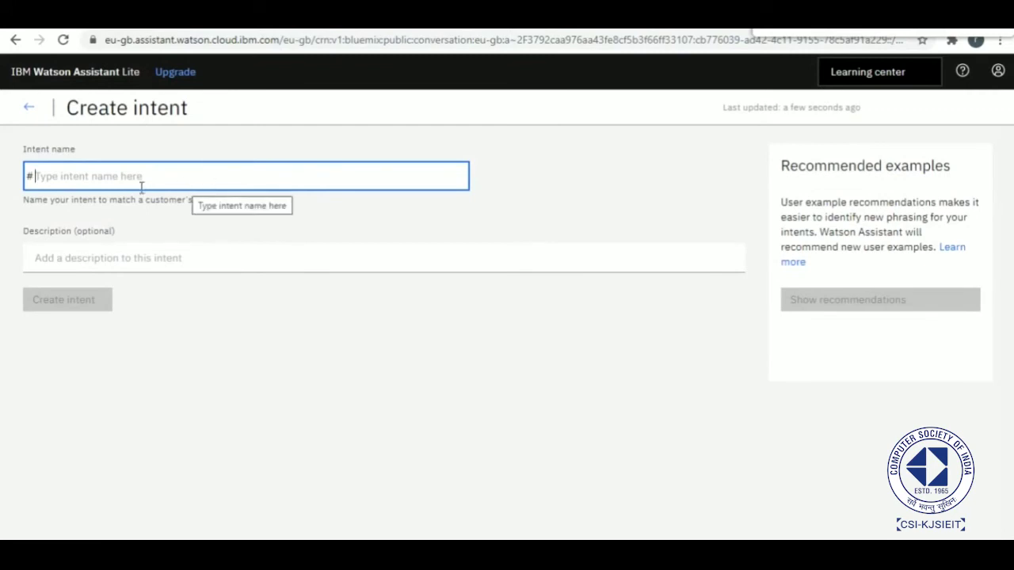
pyautogui.write('enqui')
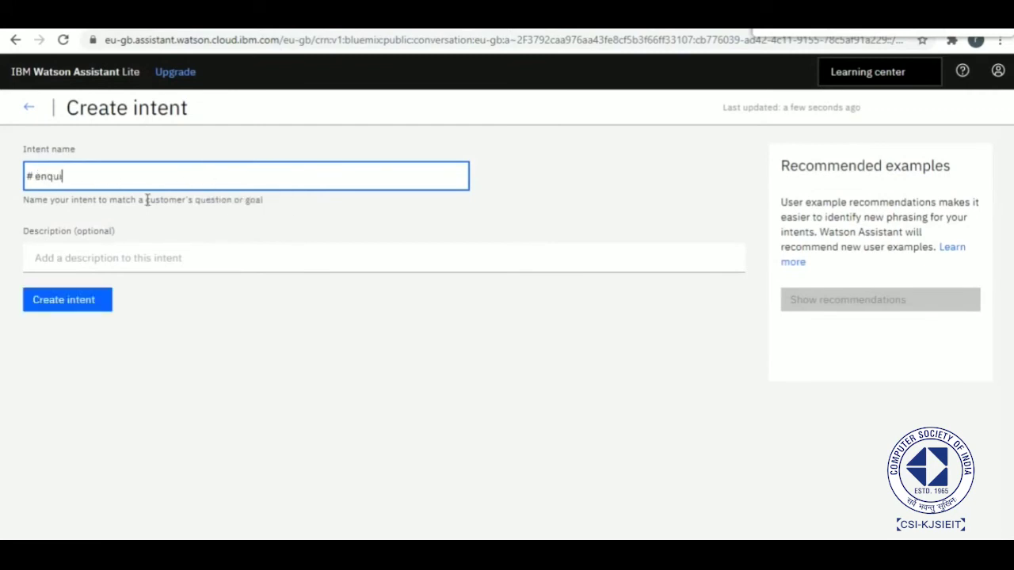
pyautogui.write('ry')
pyautogui.click(93, 301)
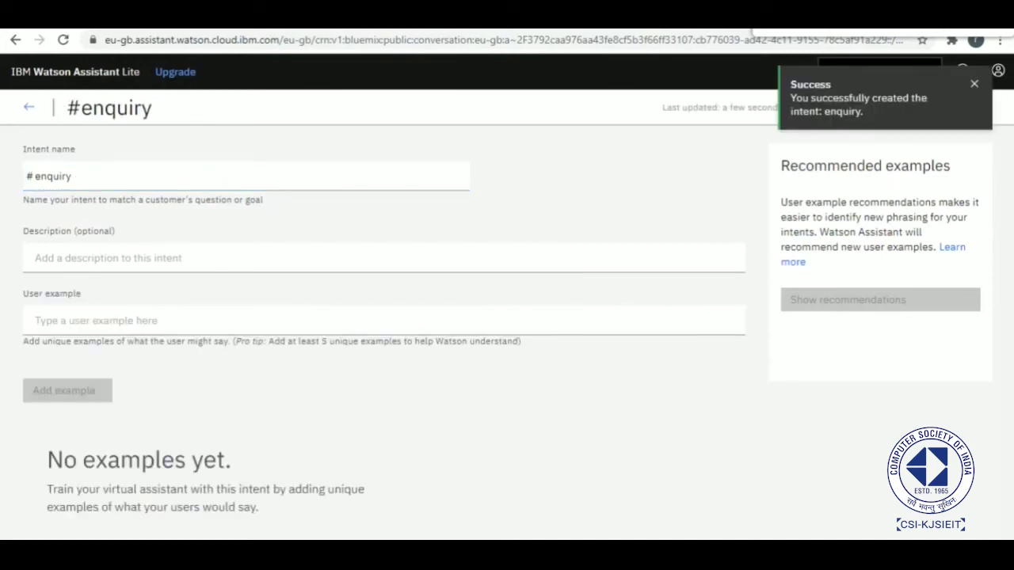
# Add the user examples "what is the temperature" and "is it going to rain" to the #enquiry intent.
pyautogui.click(261, 326)
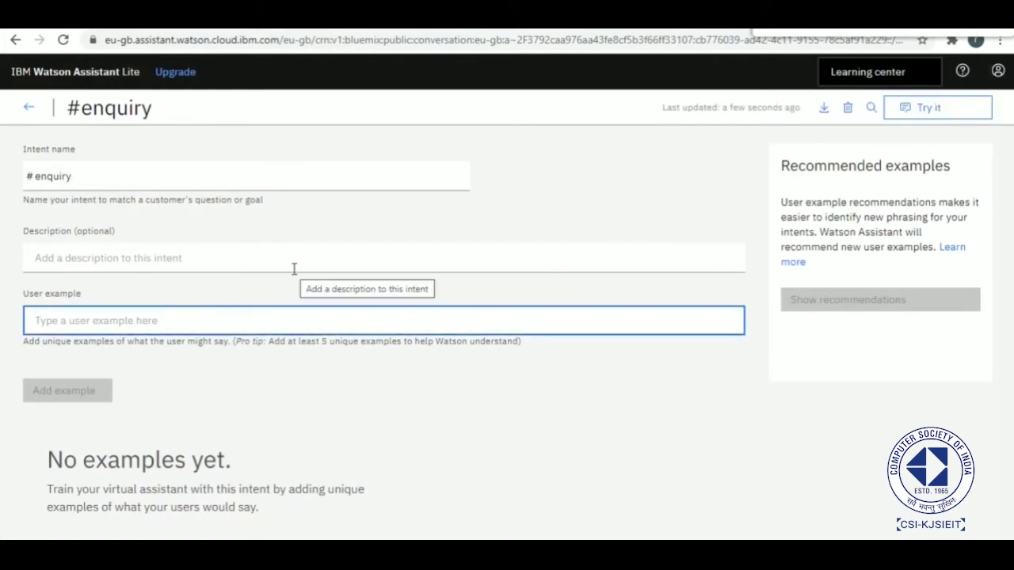
pyautogui.write('what ')
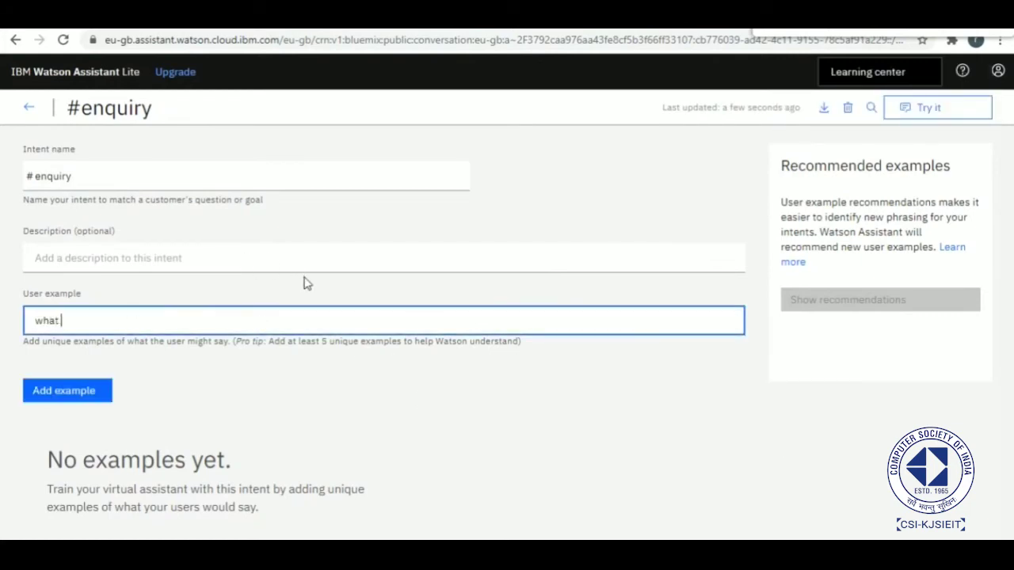
pyautogui.write('is the temperature')
pyautogui.press('Return')
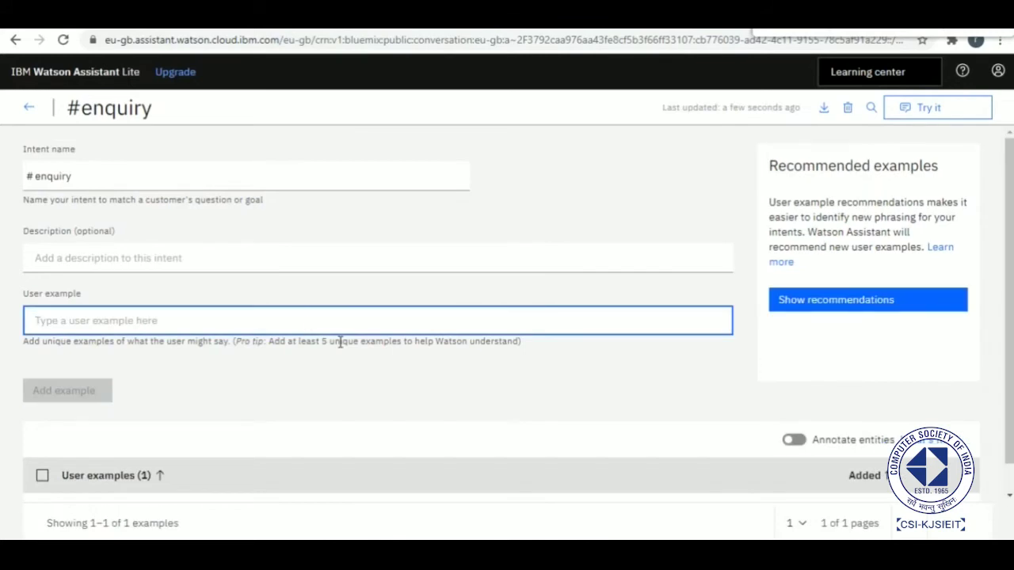
pyautogui.write('is it r')
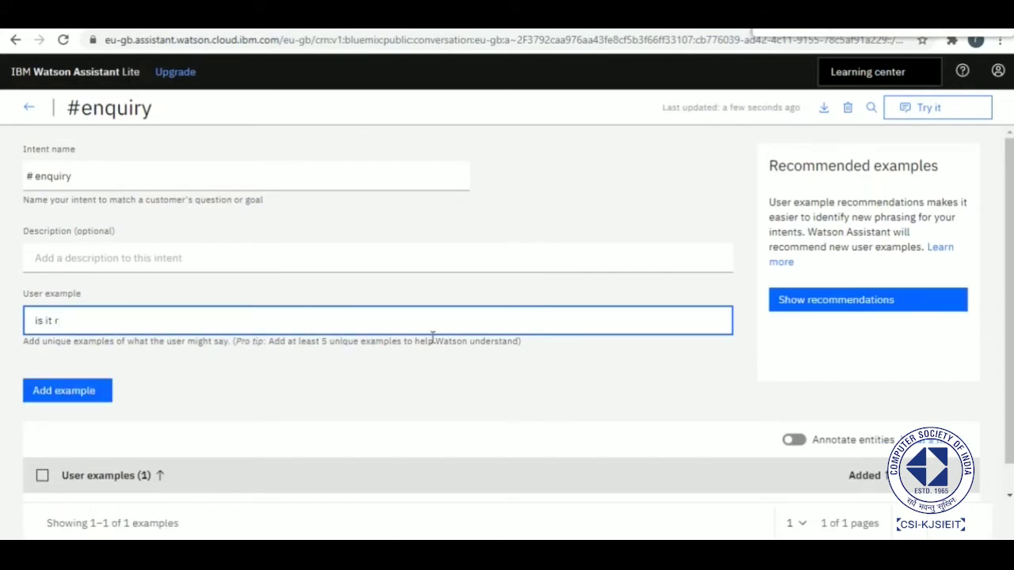
pyautogui.press('BackSpace')
pyautogui.write('going to rain')
pyautogui.press('Return')
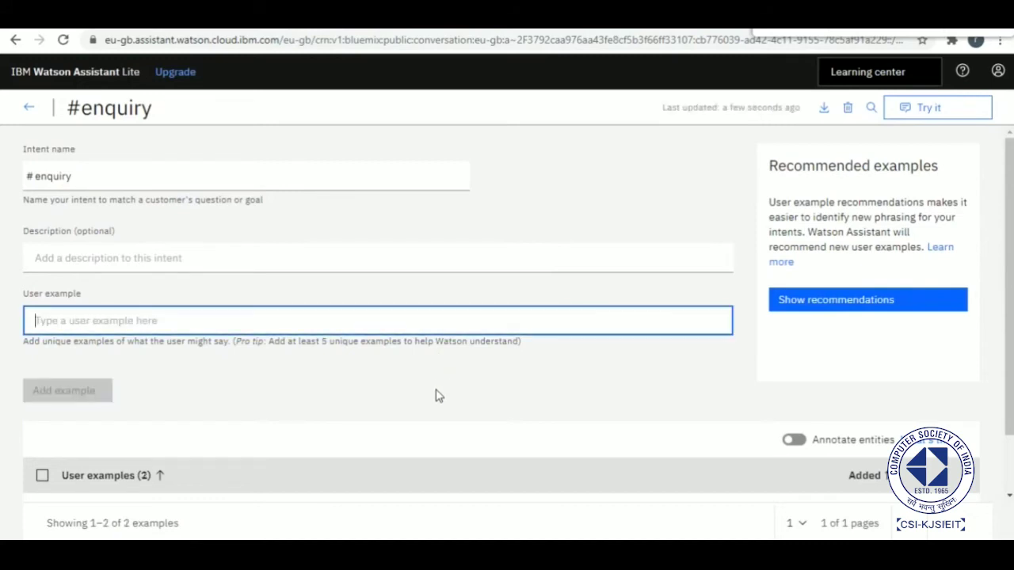
# Add the user example "what is the humidity" to the #enquiry intent and return to the intents list.
pyautogui.write('what is')
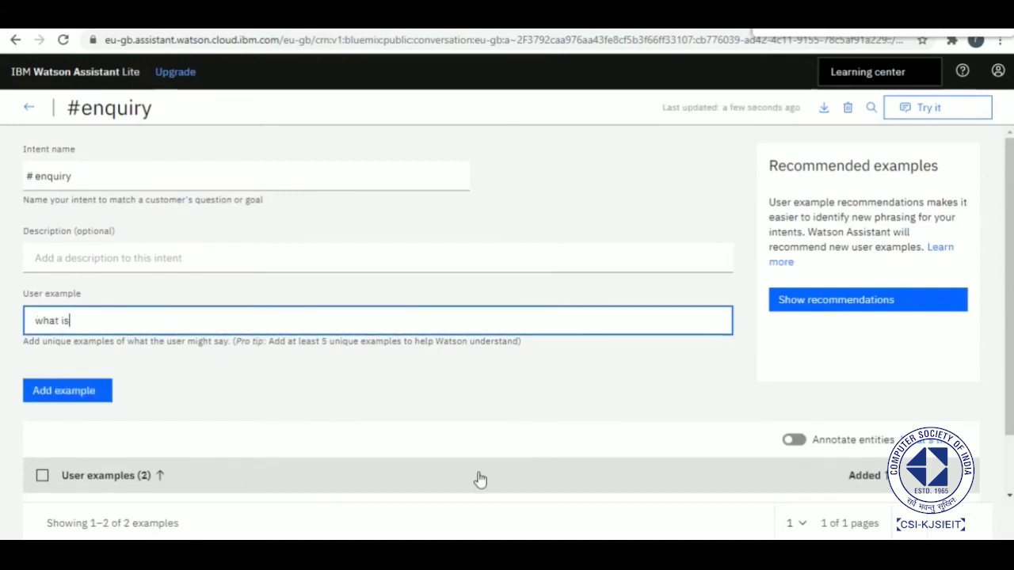
pyautogui.write(' the humidity')
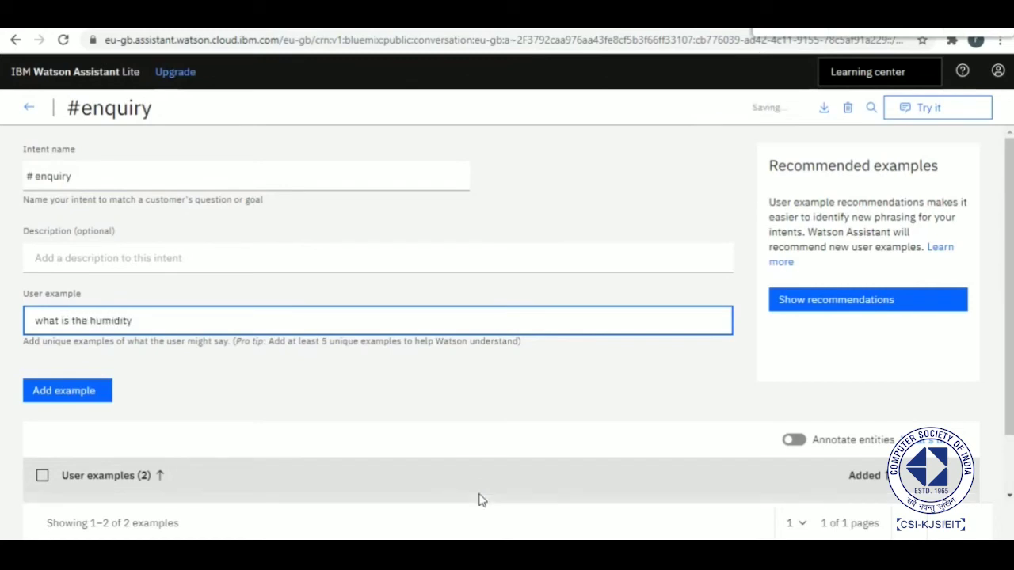
pyautogui.press('Return')
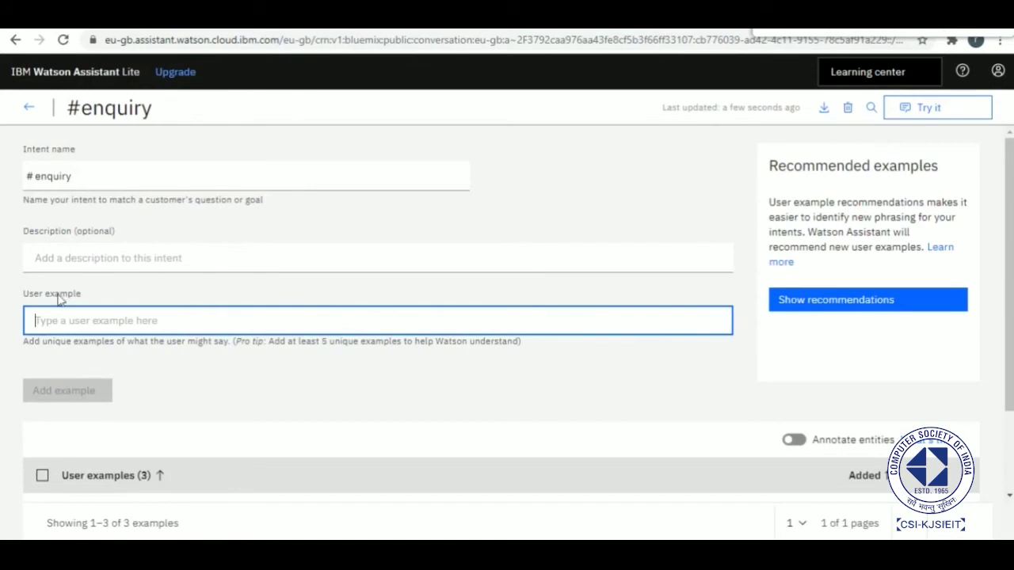
pyautogui.click(30, 109)
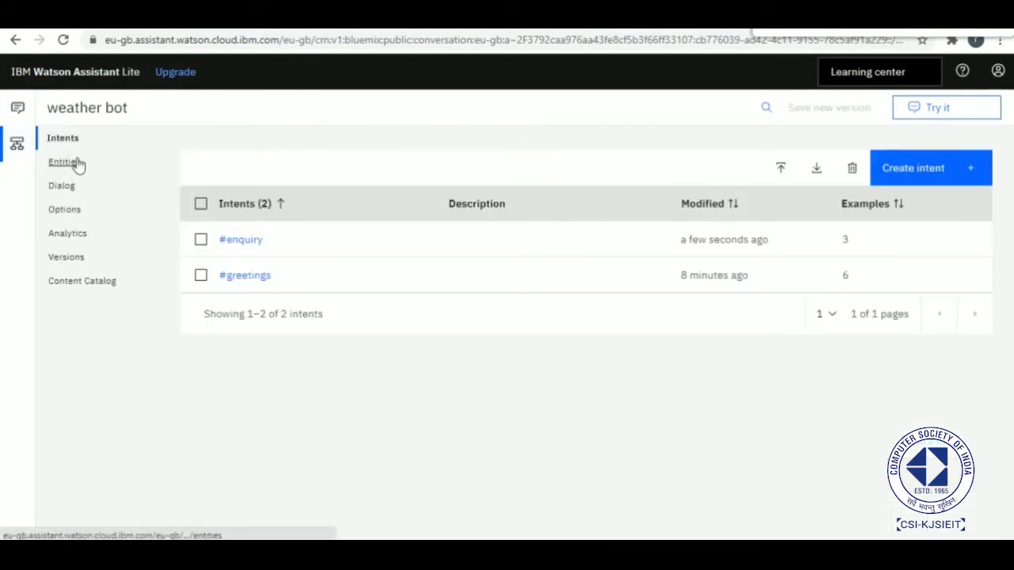
# Create a new entity named weather.
pyautogui.click(67, 161)
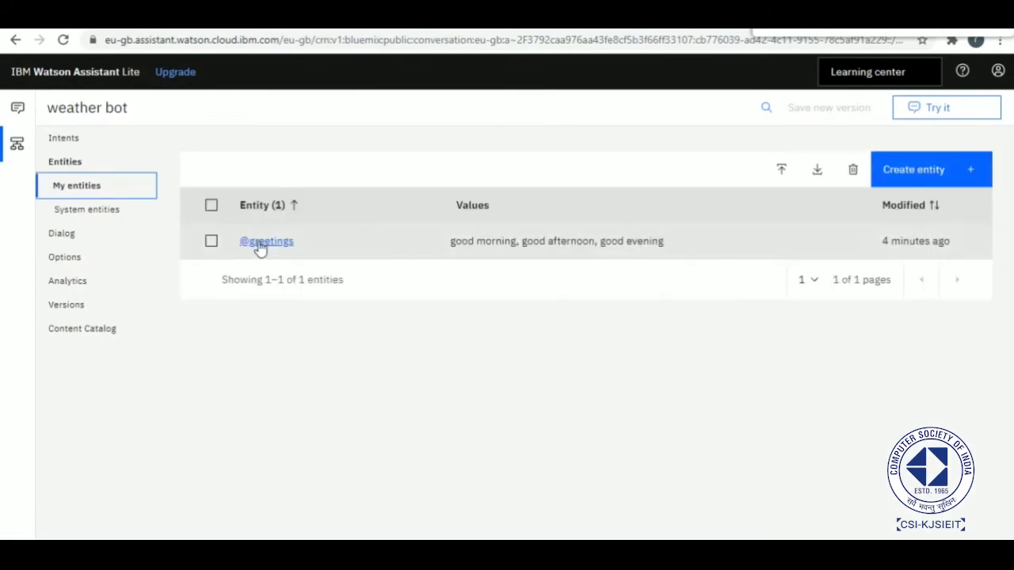
pyautogui.click(893, 167)
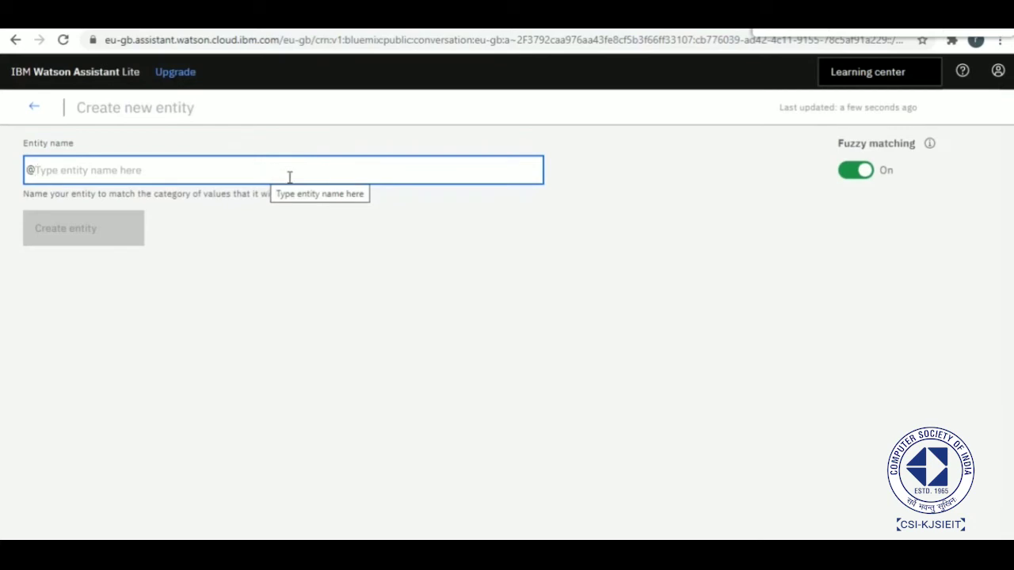
pyautogui.write('weat')
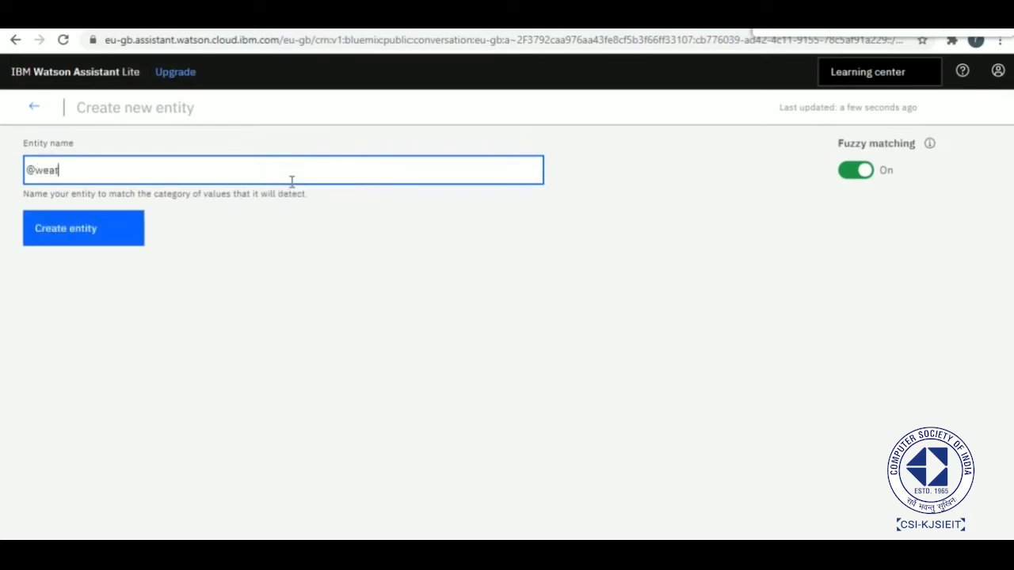
pyautogui.write('her')
pyautogui.press('Return')
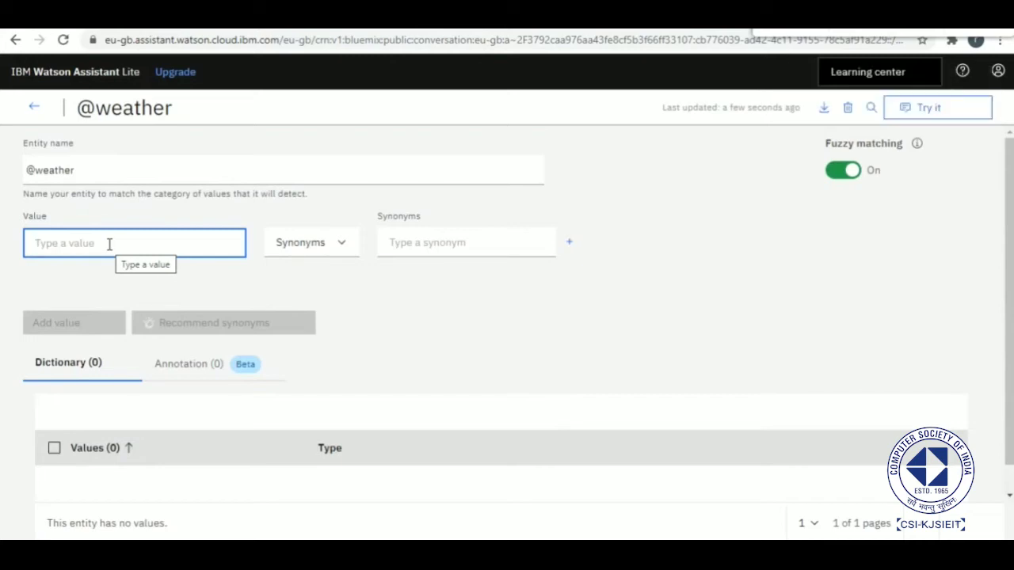
pyautogui.write('temper')
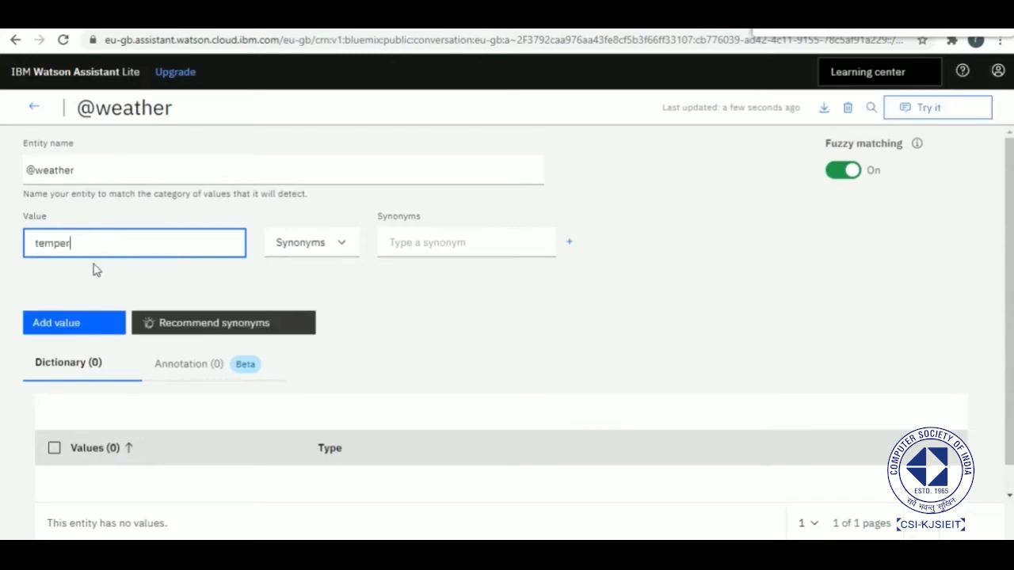
pyautogui.write('ature')
pyautogui.click(487, 243)
pyautogui.write('heat')
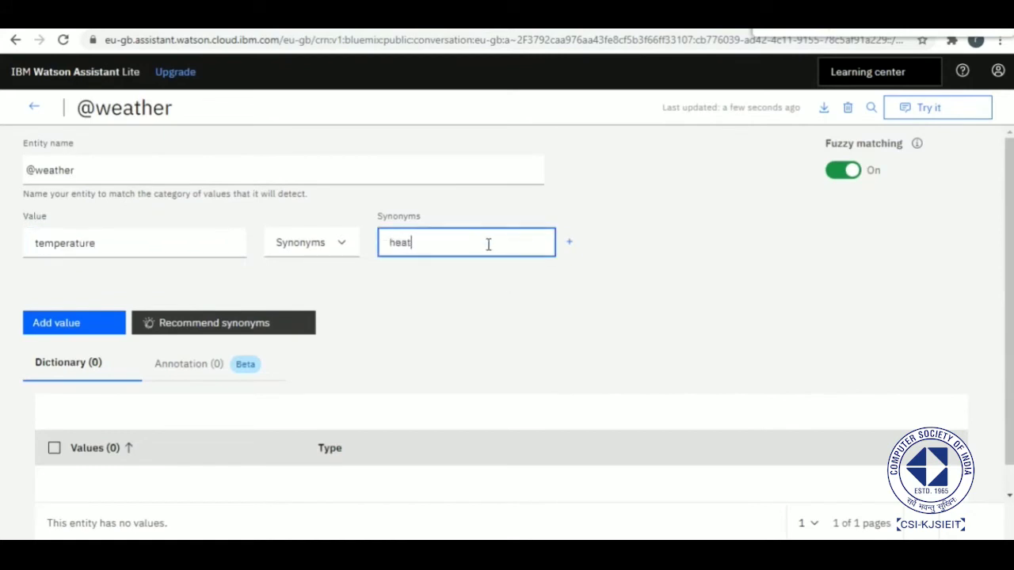
pyautogui.click(569, 246)
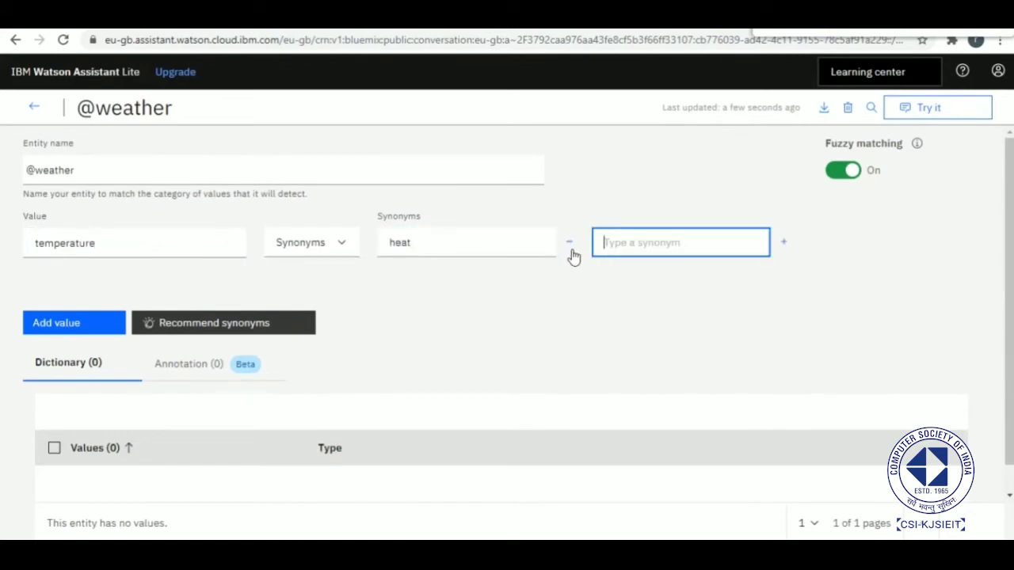
pyautogui.write('hot')
pyautogui.press('Return')
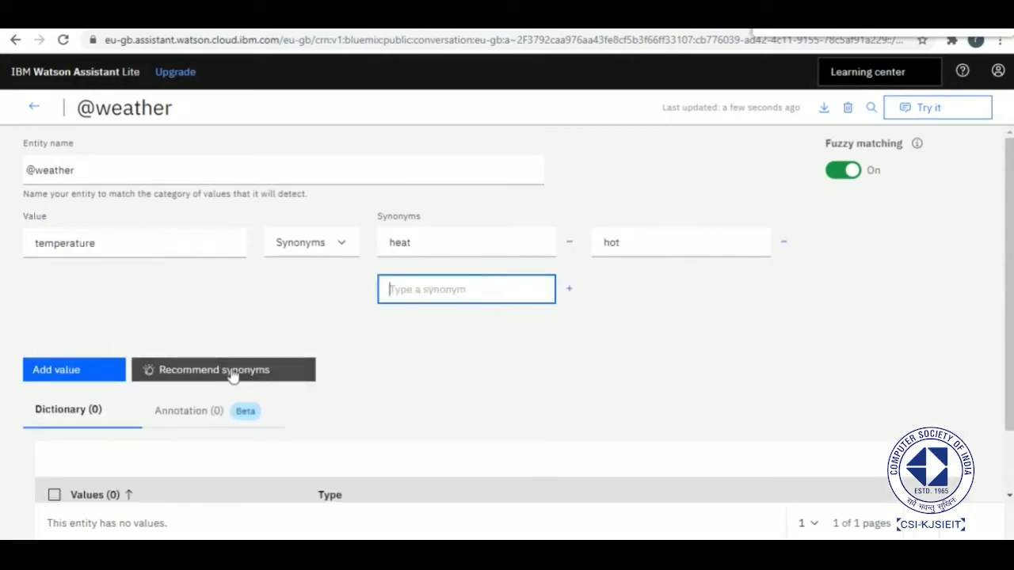
pyautogui.click(286, 373)
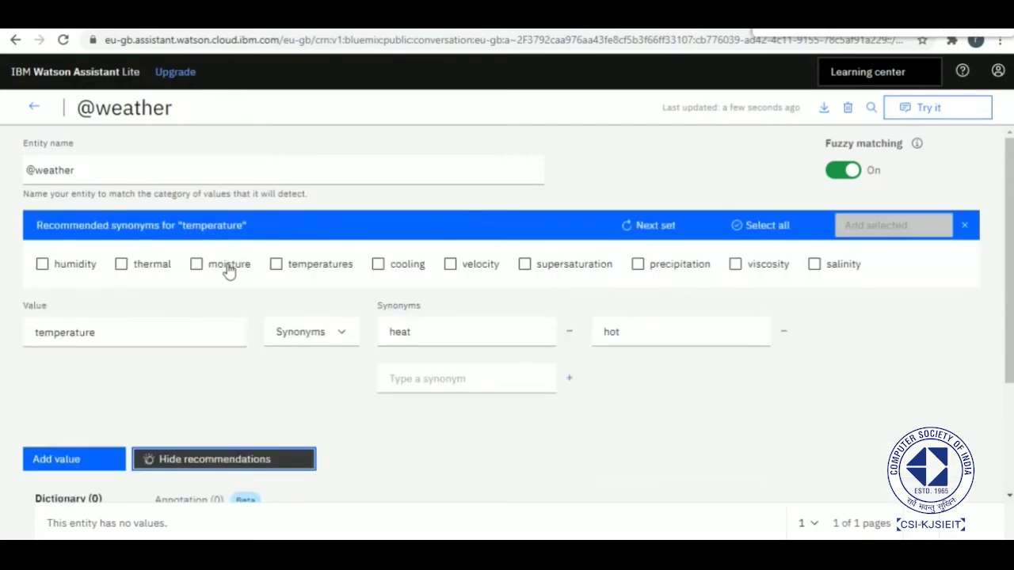
pyautogui.click(160, 267)
pyautogui.click(334, 264)
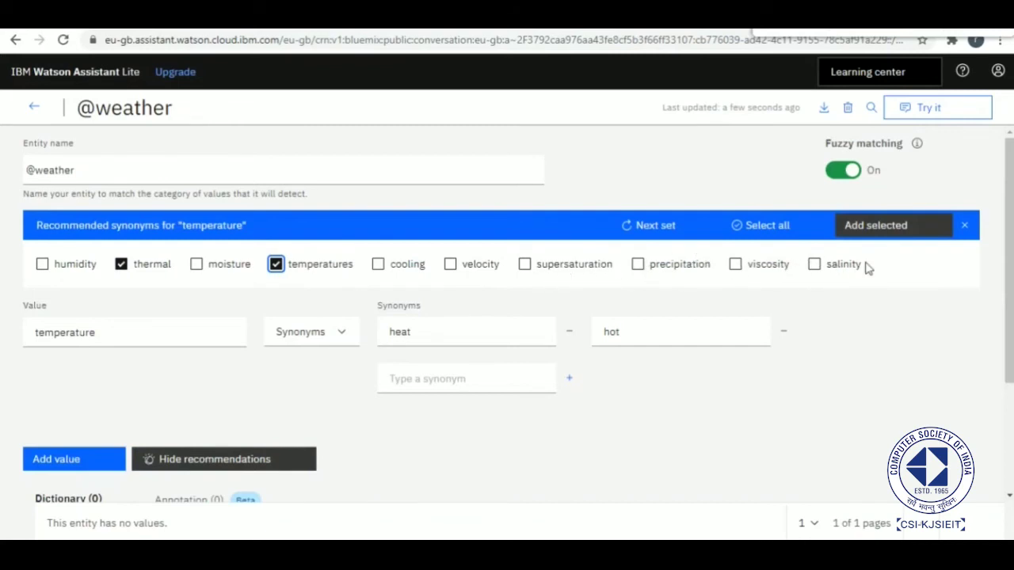
pyautogui.click(71, 469)
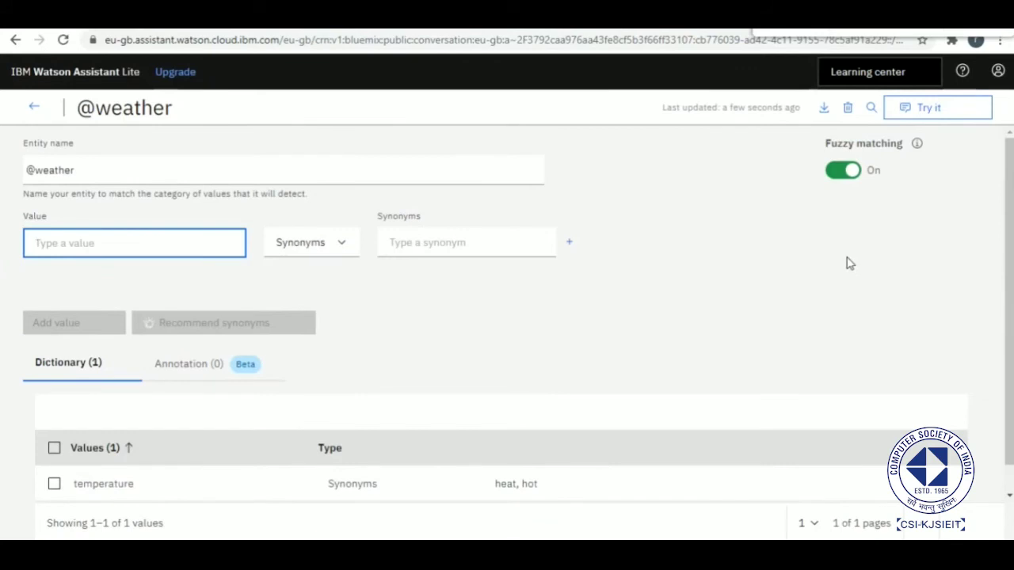
pyautogui.write('rain')
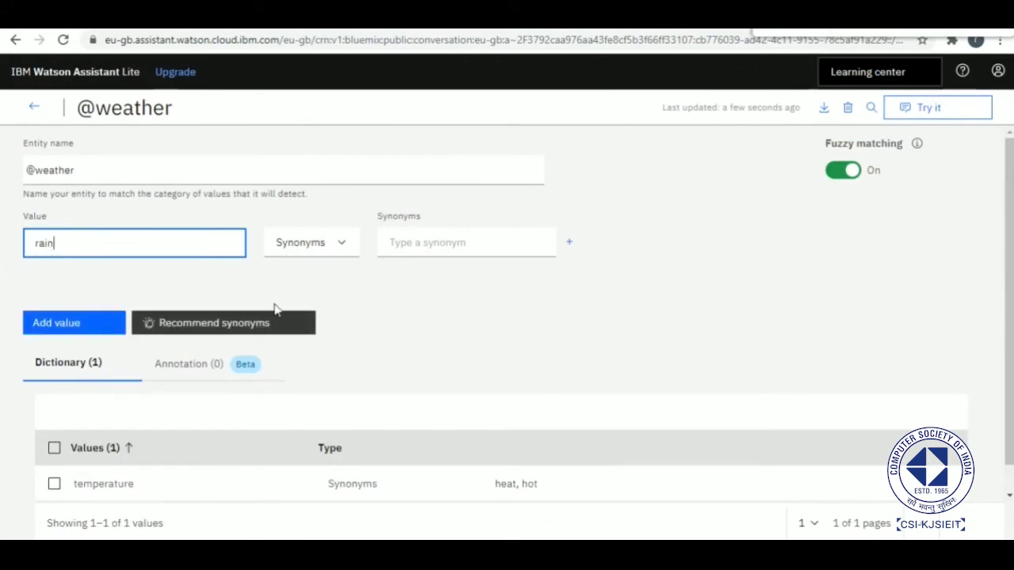
pyautogui.click(210, 324)
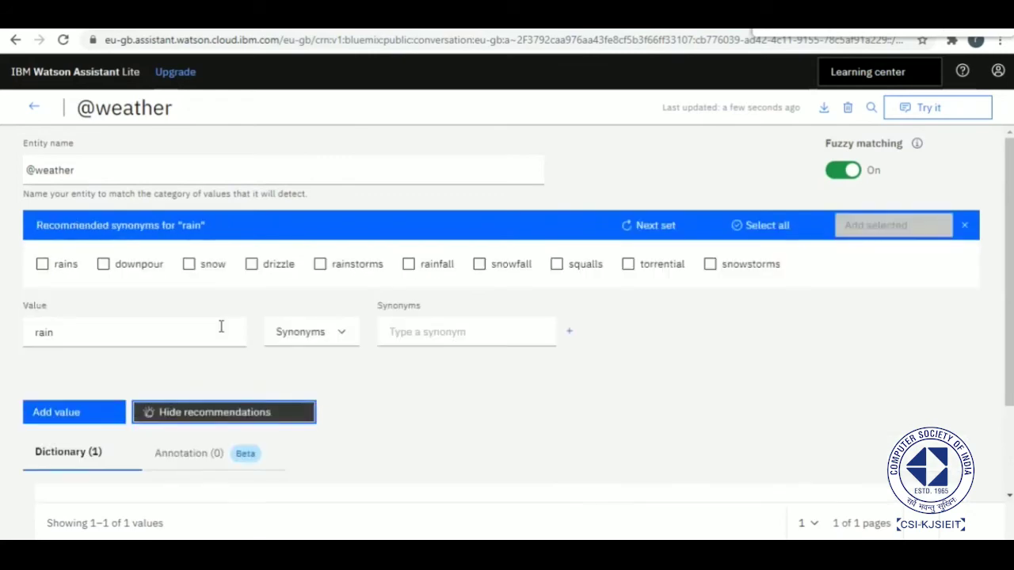
pyautogui.click(65, 266)
pyautogui.click(133, 271)
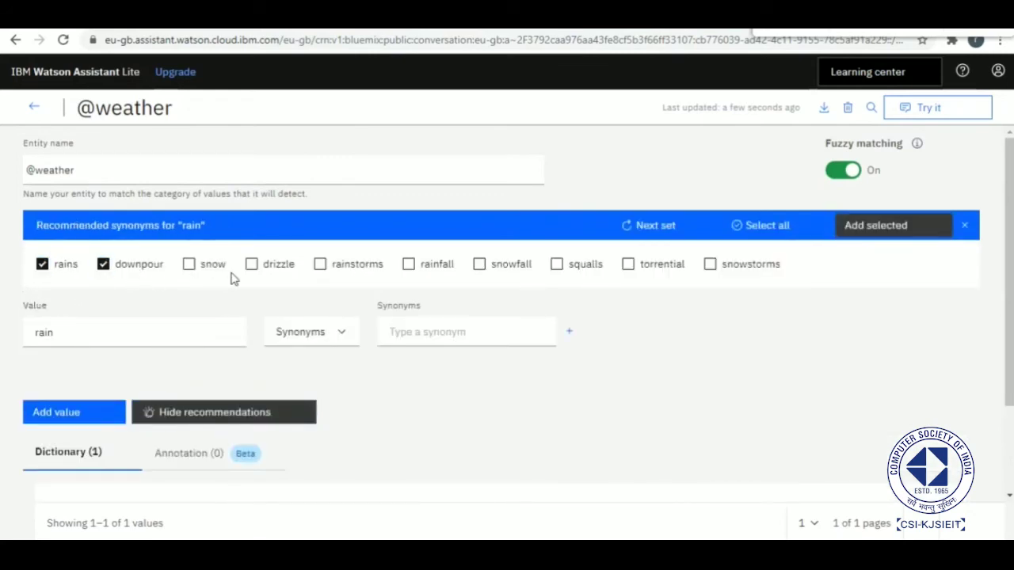
pyautogui.click(225, 271)
pyautogui.click(267, 273)
pyautogui.click(339, 273)
pyautogui.click(407, 272)
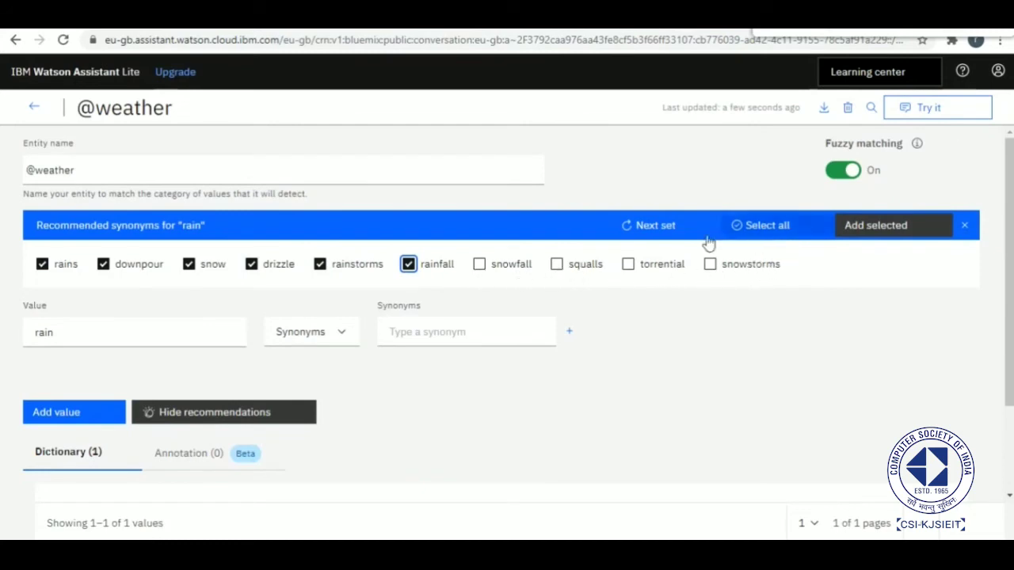
pyautogui.click(782, 227)
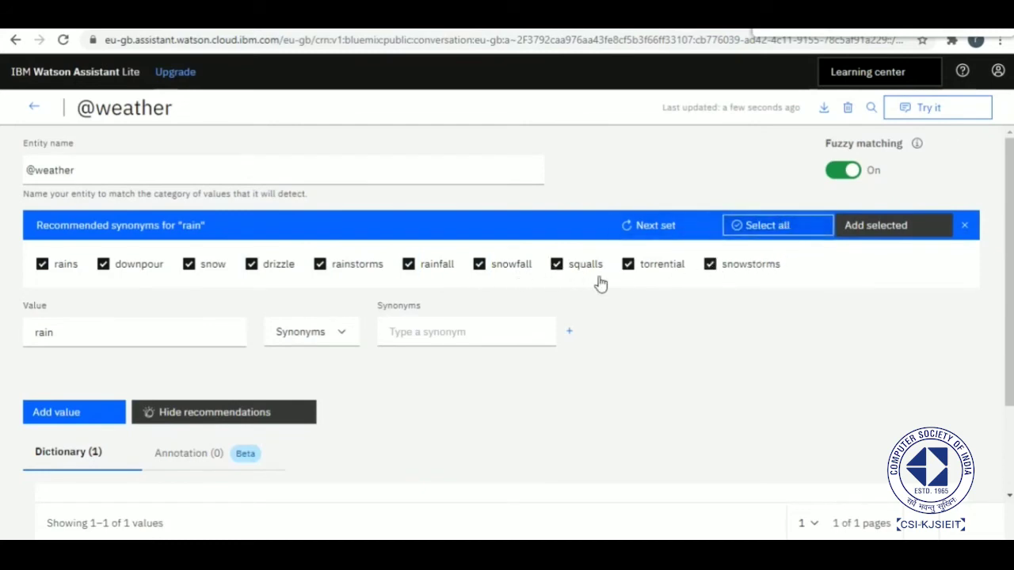
pyautogui.click(63, 412)
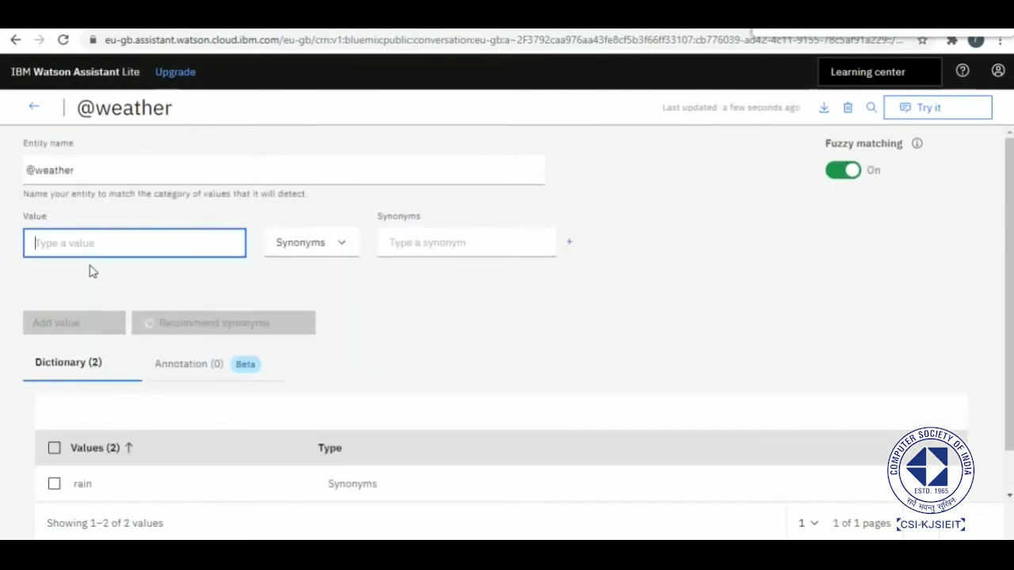
pyautogui.write('humidity')
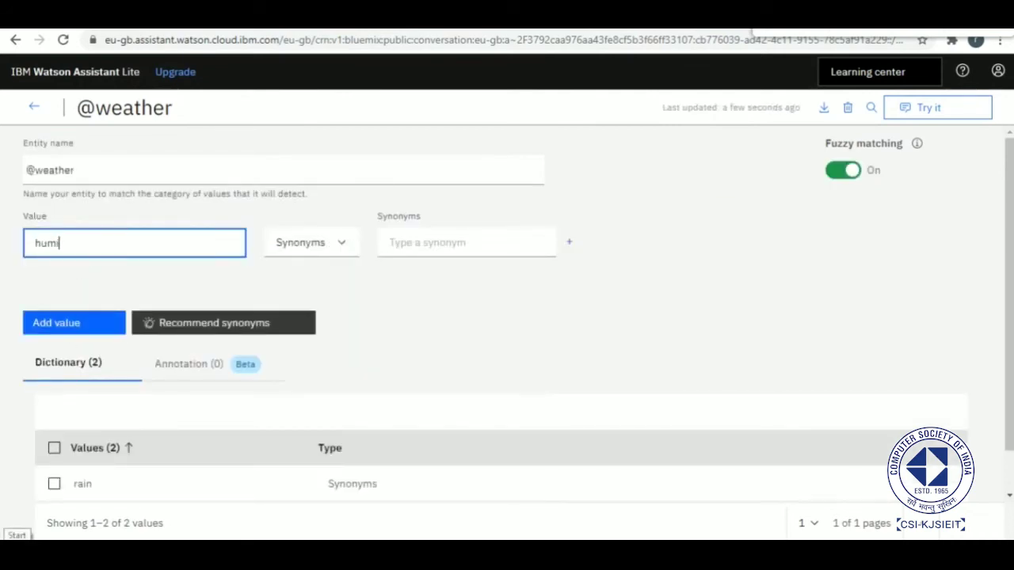
pyautogui.click(431, 244)
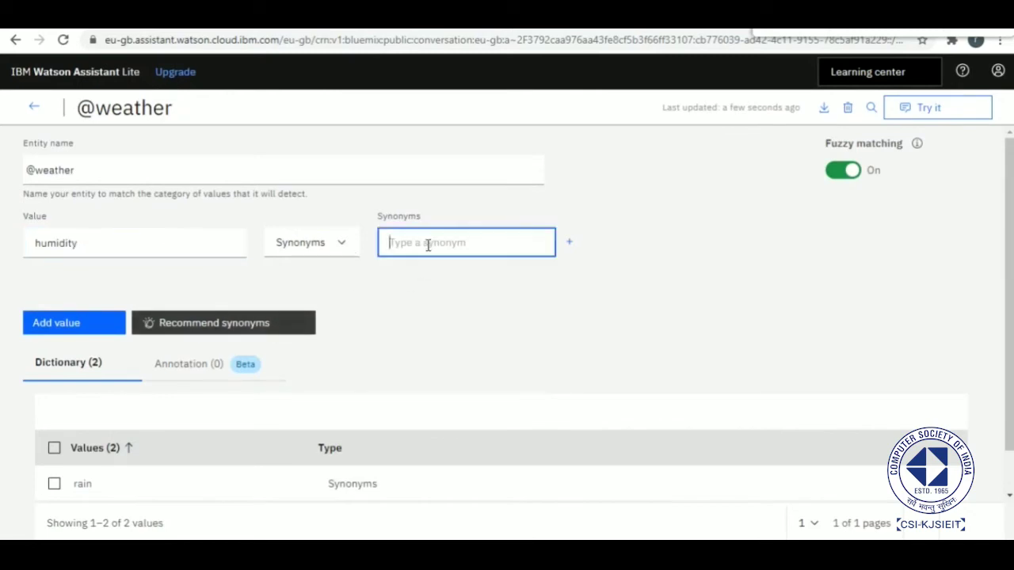
pyautogui.click(181, 325)
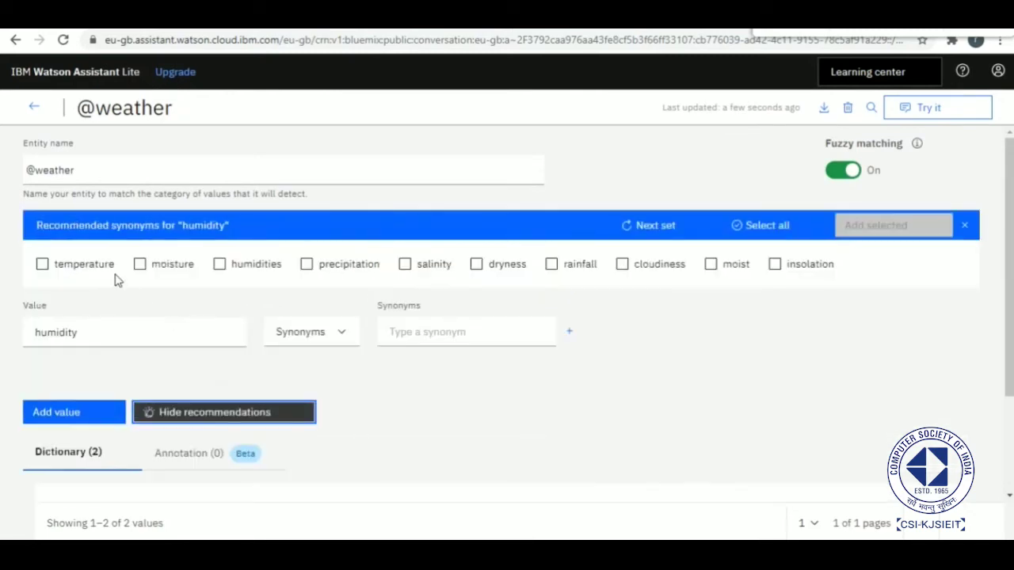
pyautogui.click(174, 267)
pyautogui.click(231, 265)
pyautogui.click(321, 268)
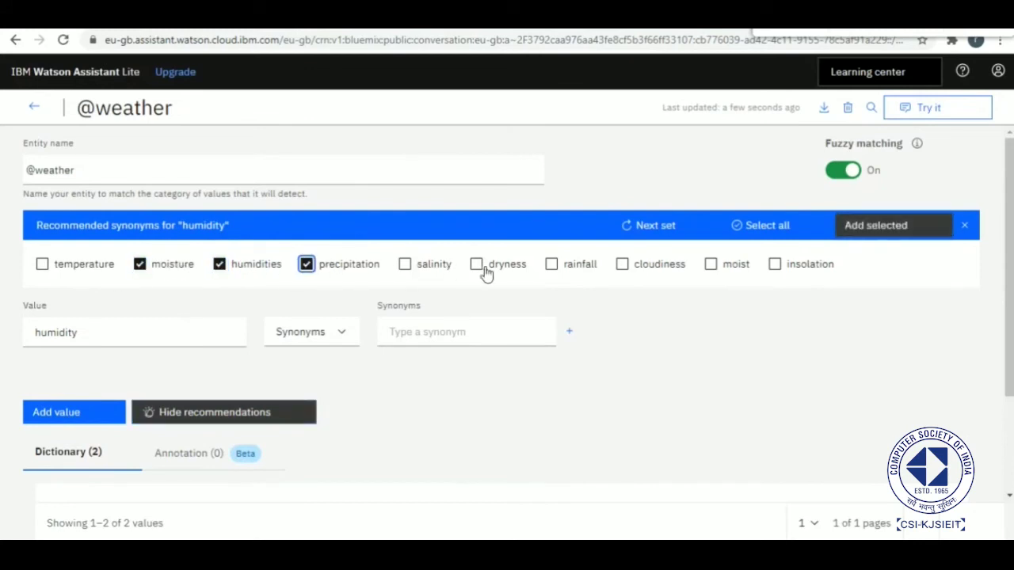
pyautogui.click(657, 269)
pyautogui.click(713, 270)
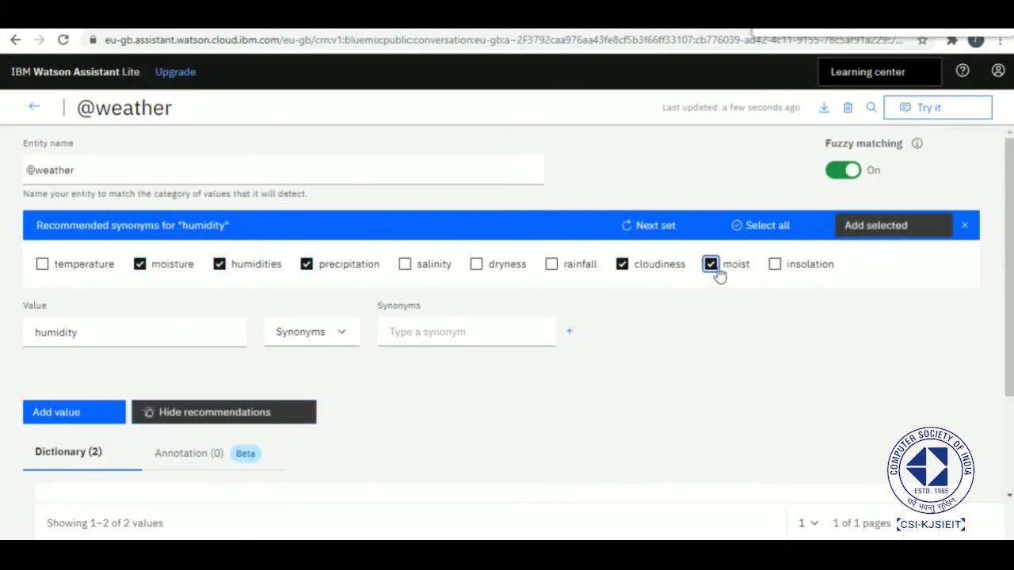
pyautogui.click(78, 412)
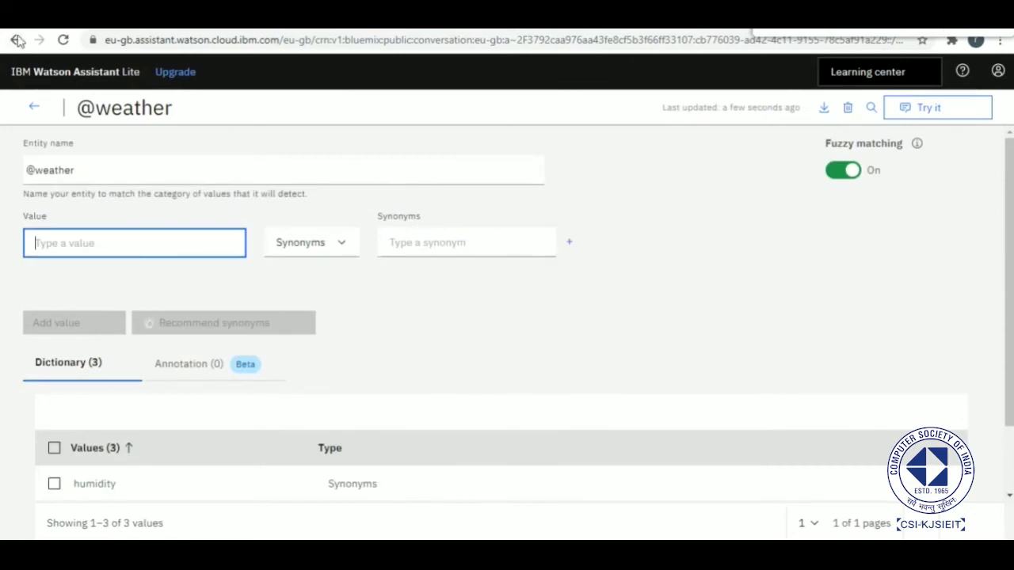
# Add a dialog node below the greetings node and name it enquiry.
pyautogui.click(34, 107)
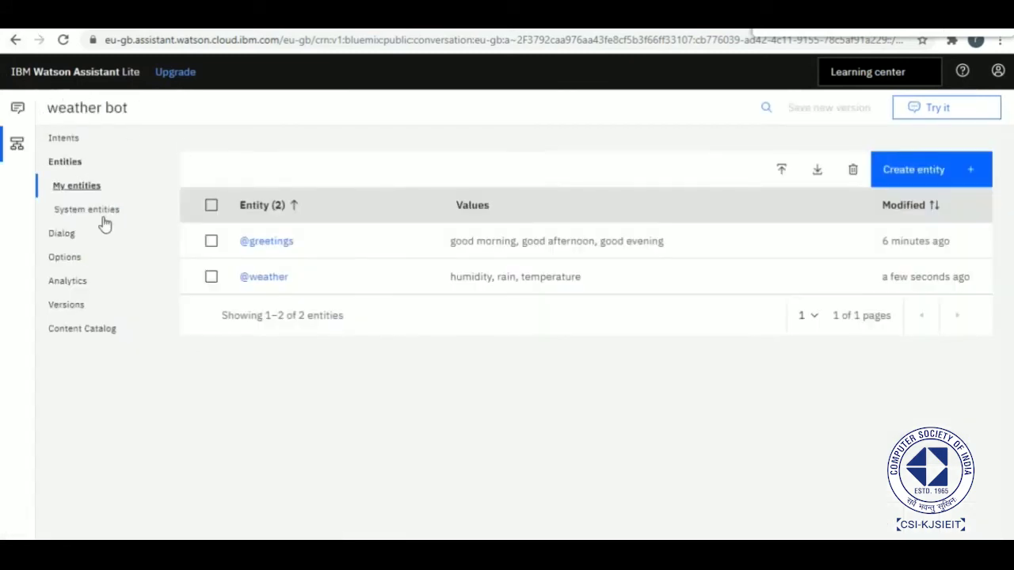
pyautogui.click(61, 234)
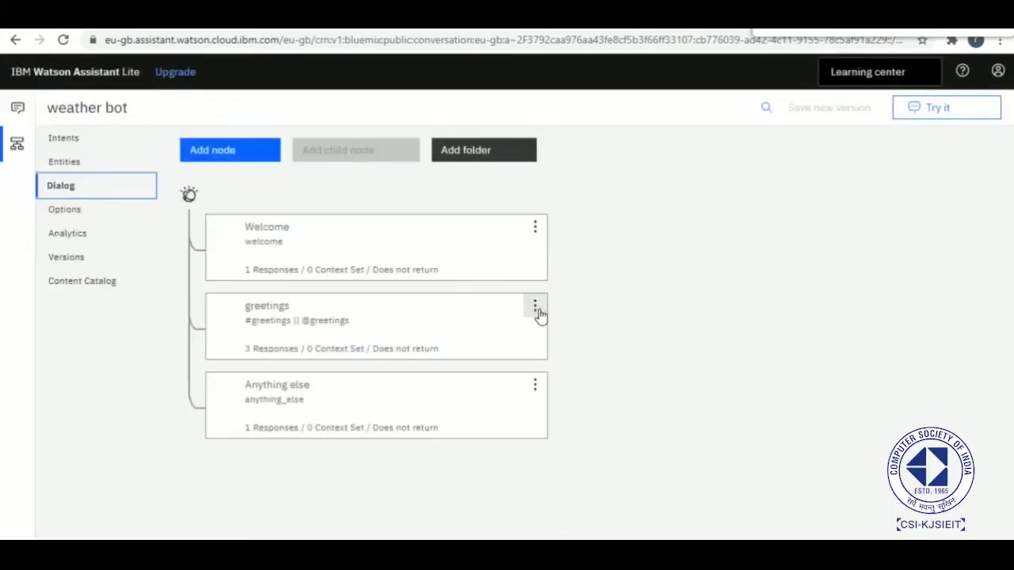
pyautogui.click(536, 307)
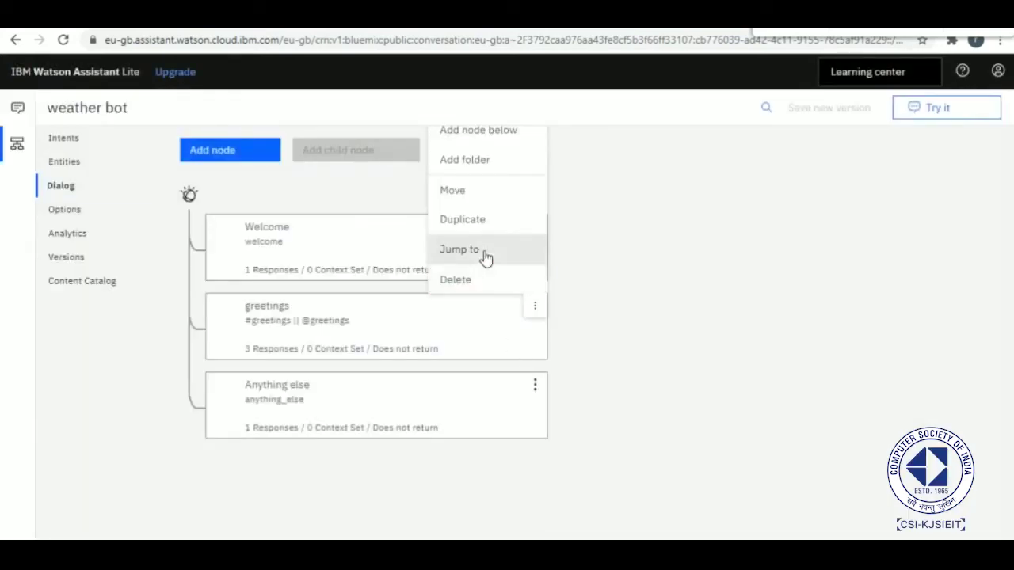
pyautogui.click(491, 141)
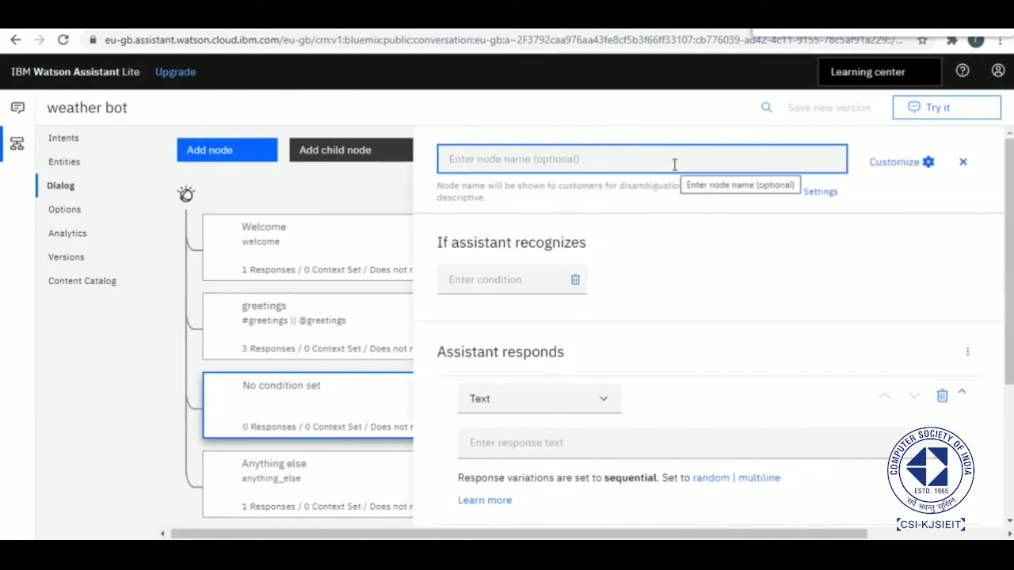
pyautogui.write('enqui')
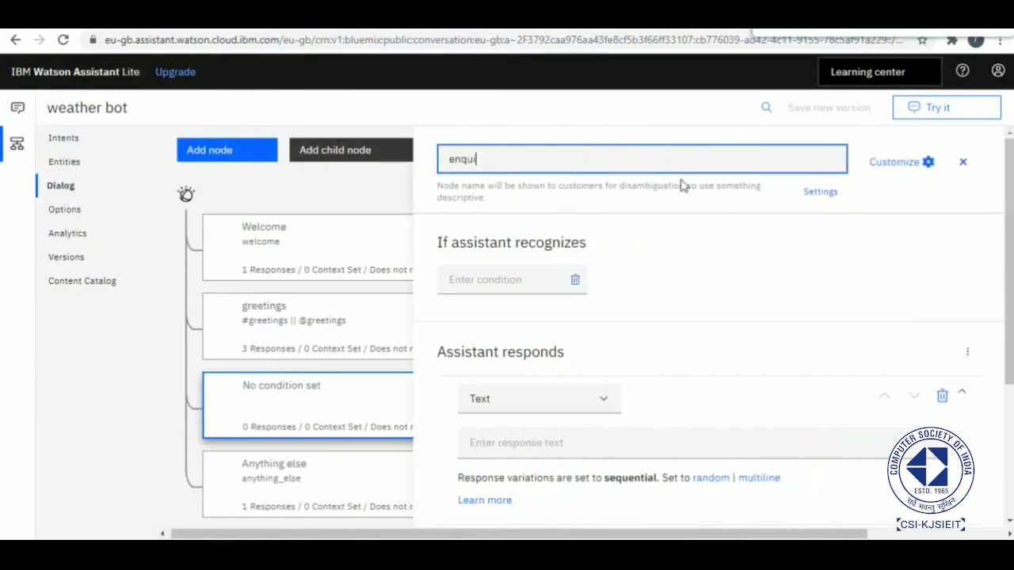
pyautogui.write('ry')
pyautogui.click(514, 278)
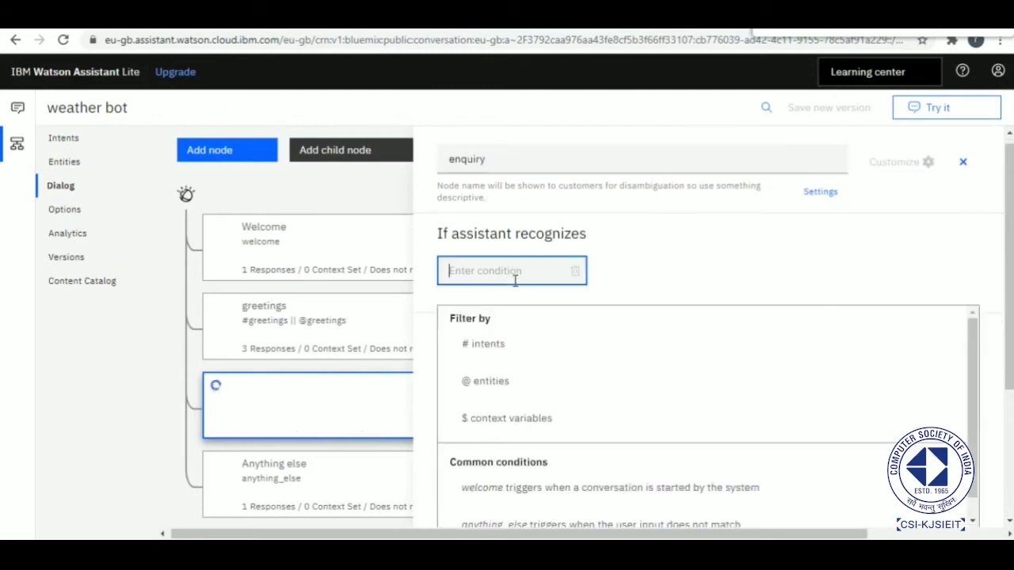
pyautogui.click(500, 346)
pyautogui.click(499, 342)
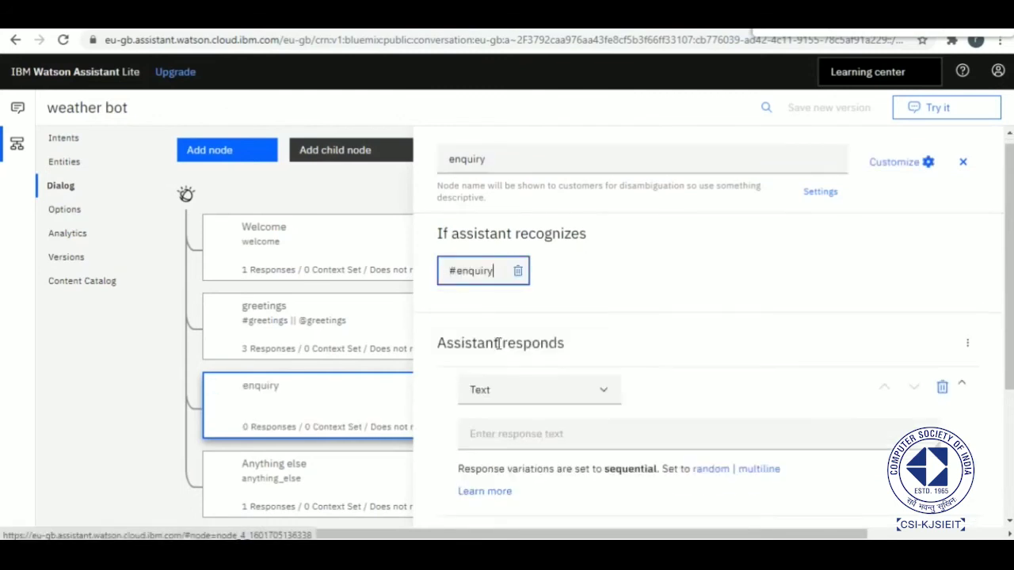
pyautogui.click(552, 335)
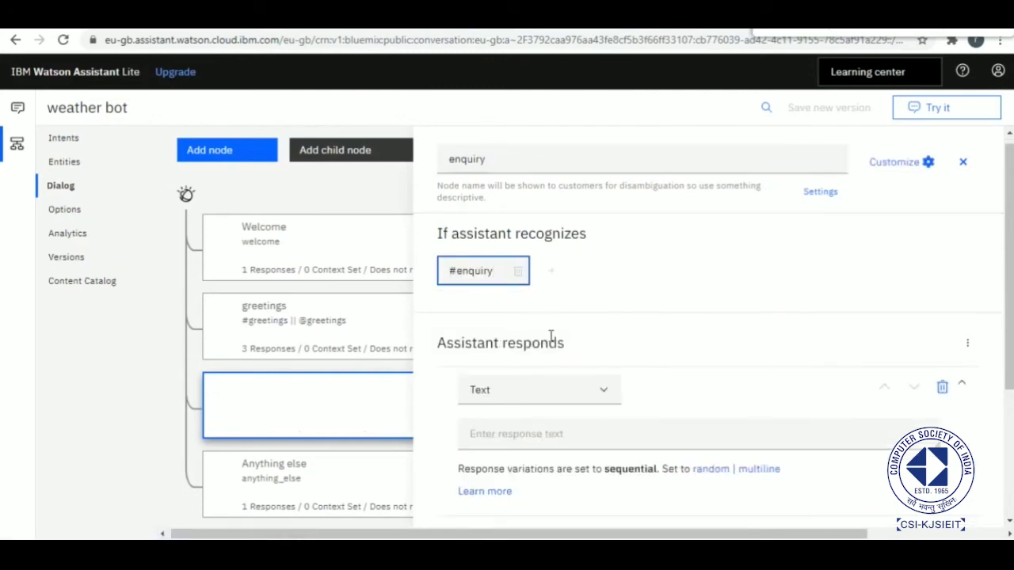
pyautogui.click(551, 272)
pyautogui.click(578, 268)
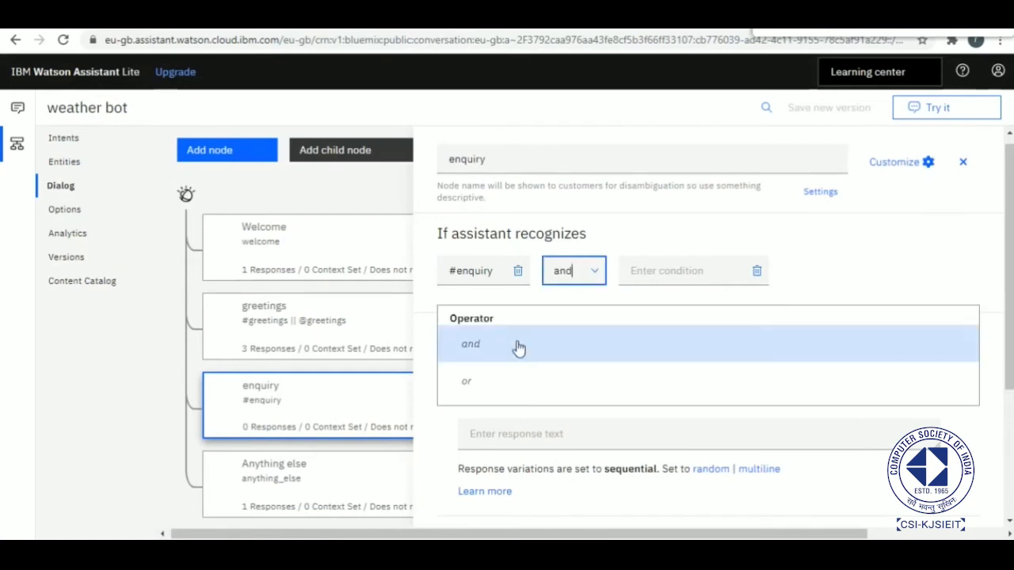
pyautogui.click(501, 384)
pyautogui.click(645, 274)
pyautogui.click(501, 380)
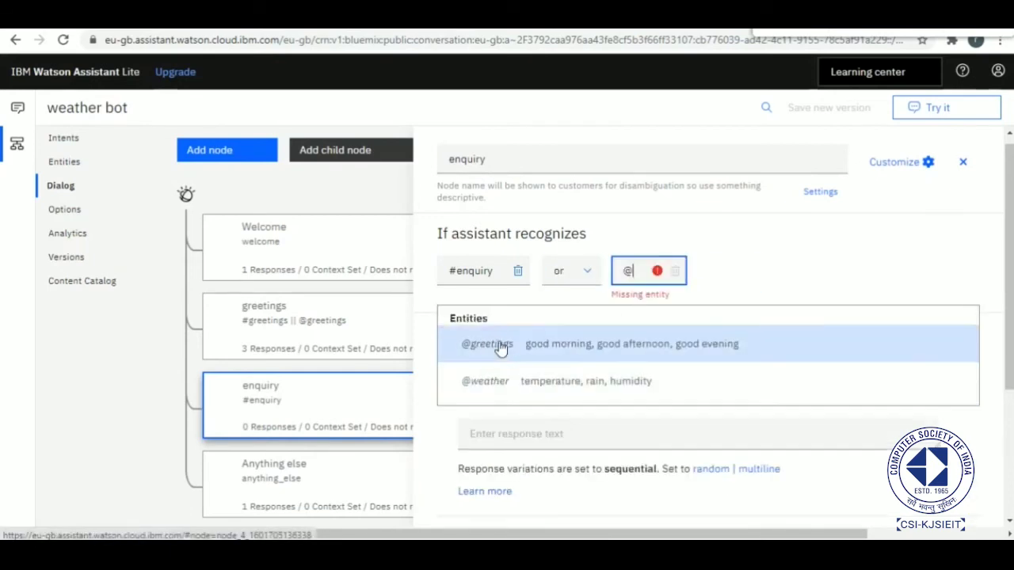
pyautogui.click(518, 380)
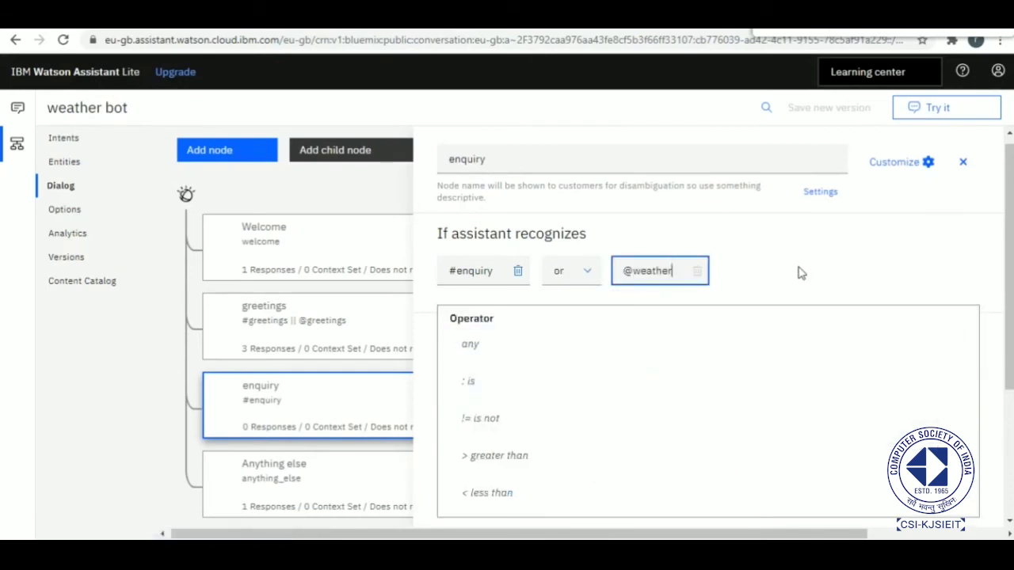
# Enter "the temperature is 35 degrees and 60% humidity" as the enquiry node's text response.
pyautogui.scroll(-5, 625, 328)
pyautogui.click(579, 298)
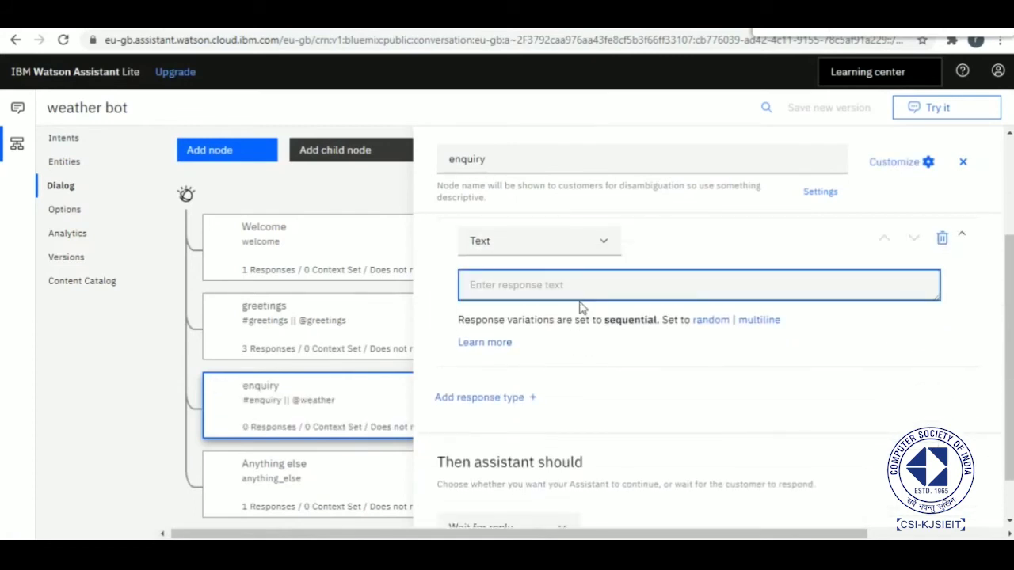
pyautogui.write('the tem')
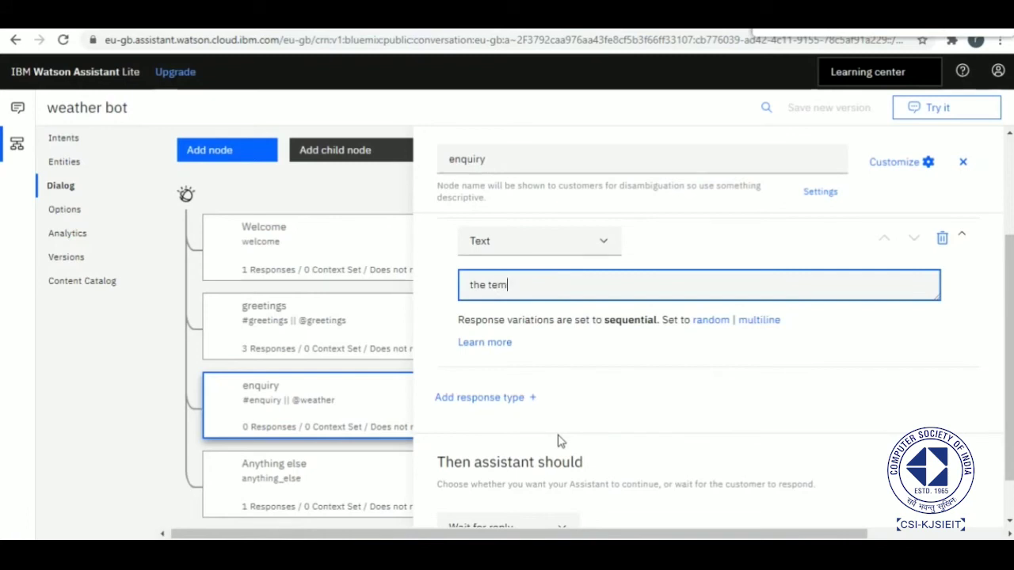
pyautogui.write('perature is 35 degrr')
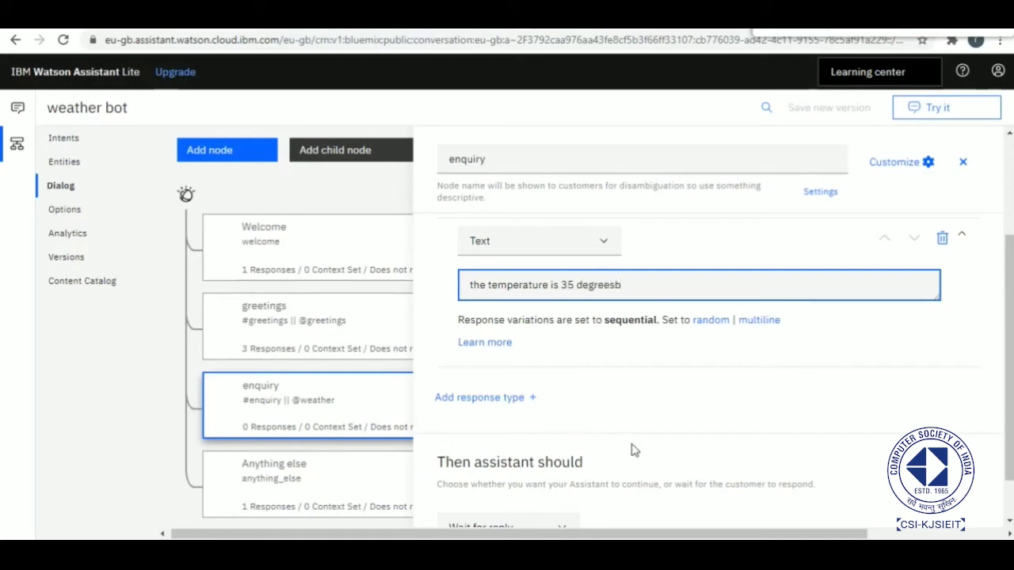
pyautogui.write('60% hu')
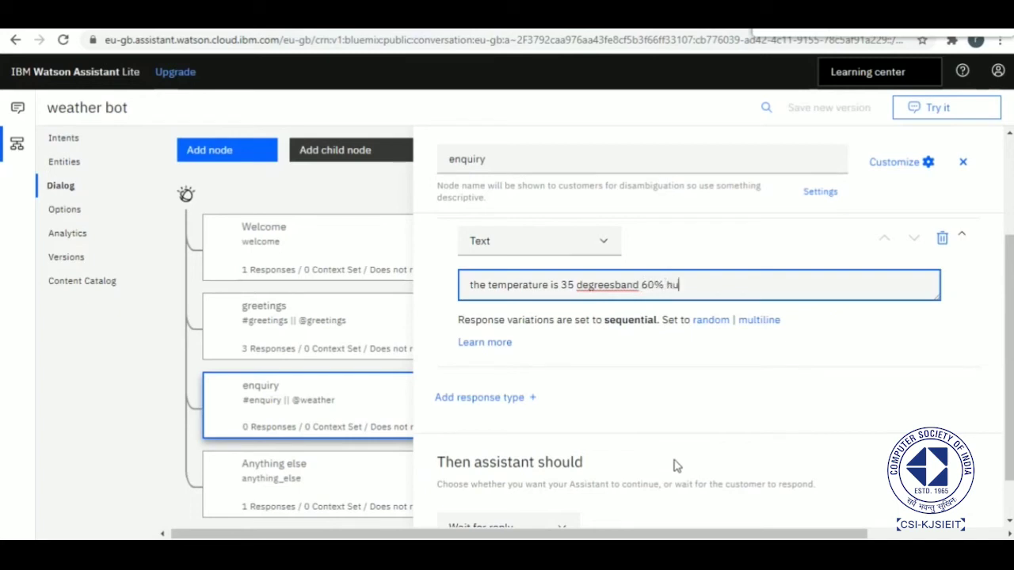
pyautogui.write('midity')
pyautogui.click(622, 286)
pyautogui.press('BackSpace')
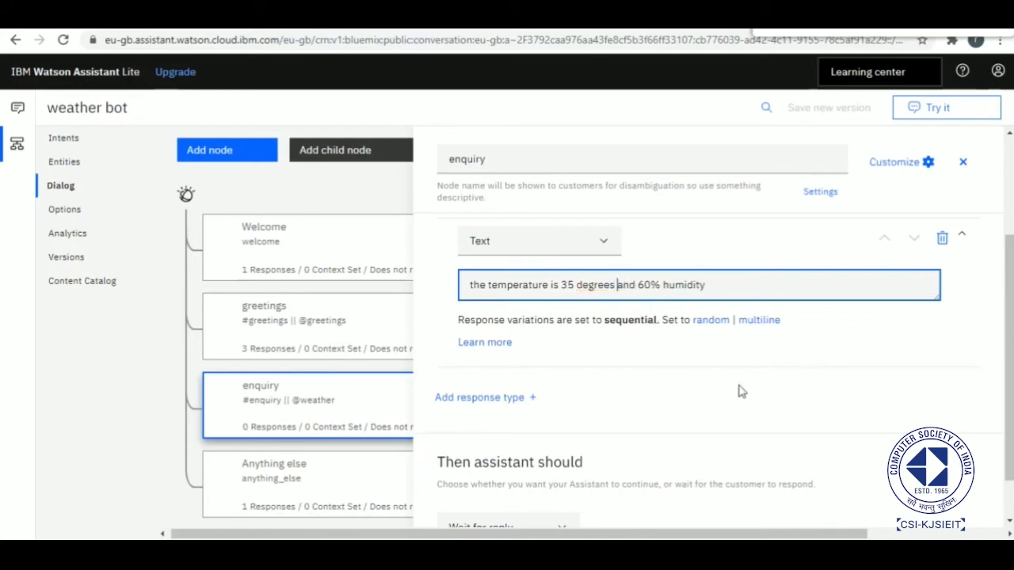
pyautogui.click(245, 111)
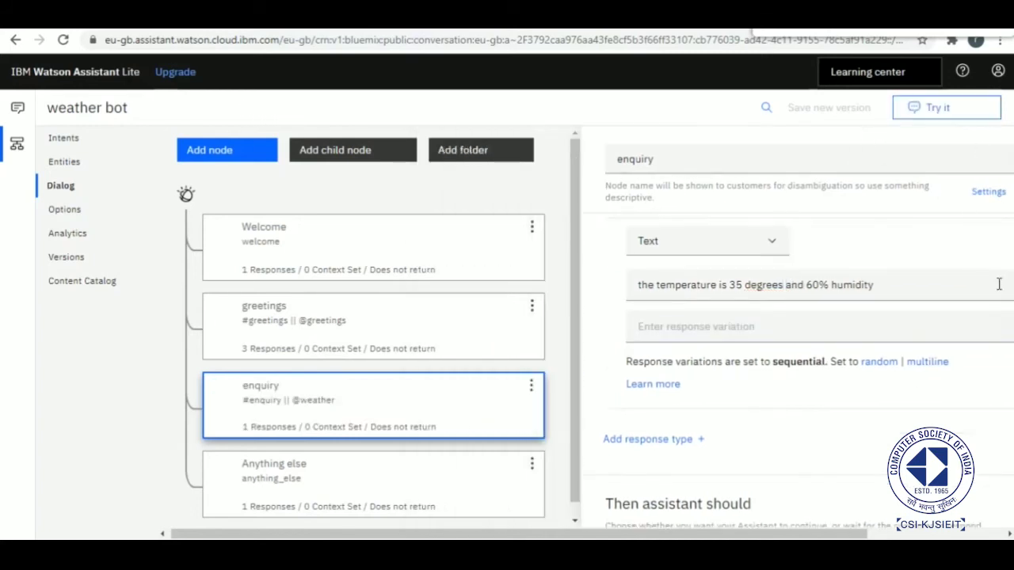
pyautogui.scroll(-1, 985, 269)
pyautogui.scroll(3, 983, 261)
pyautogui.click(353, 116)
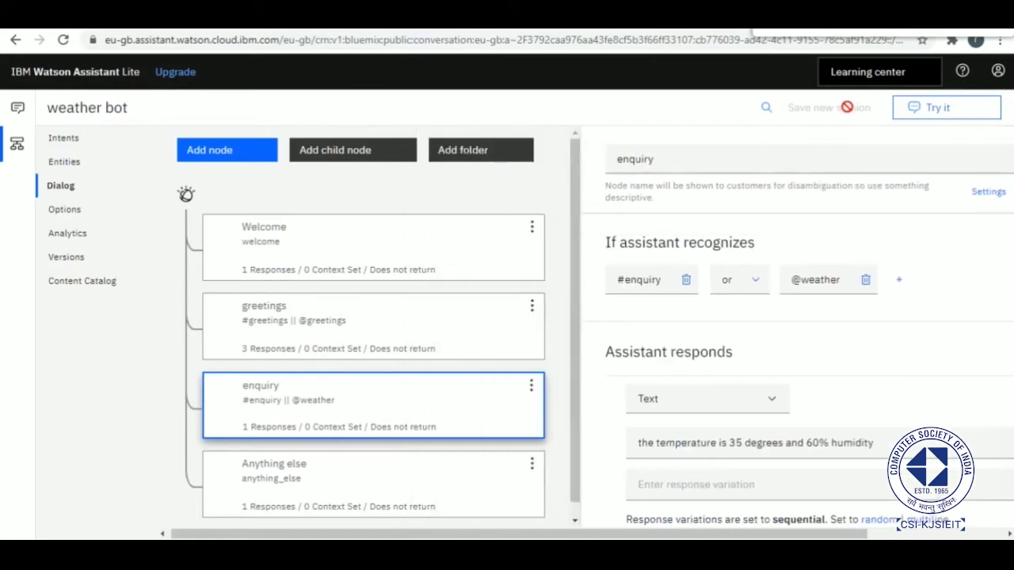
# Open a test conversation with the bot and send the greeting "gm".
pyautogui.click(908, 115)
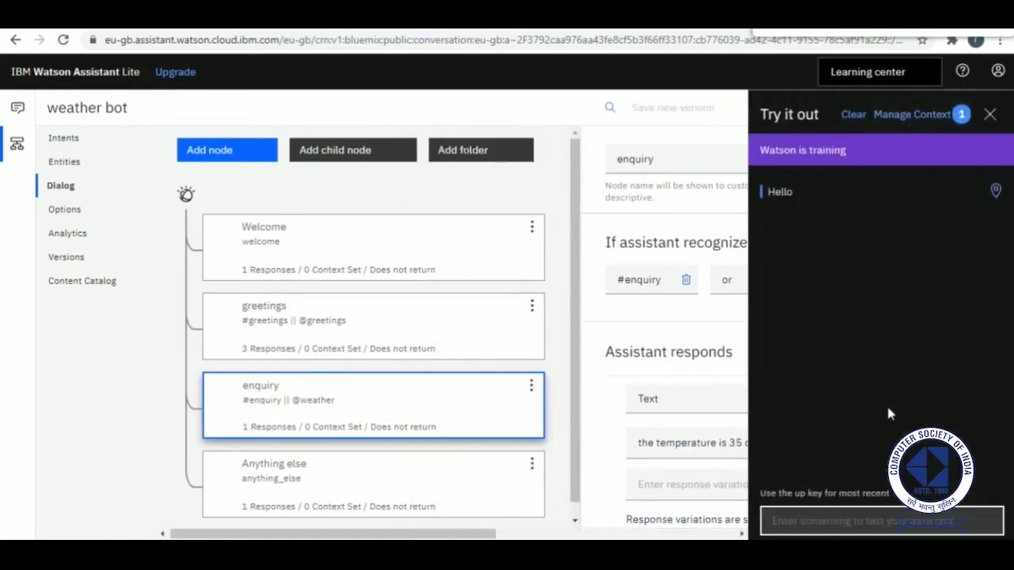
pyautogui.write('gm')
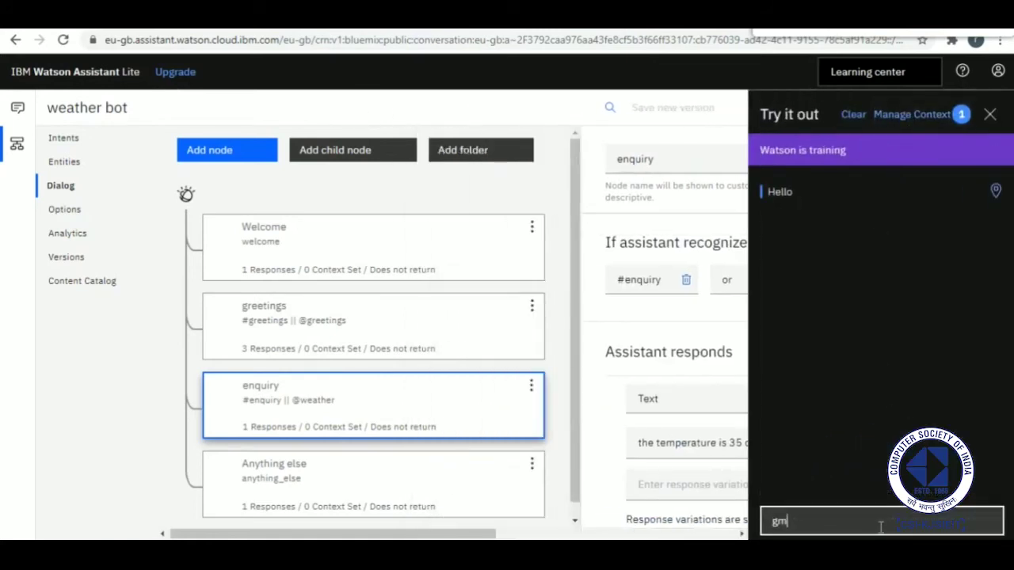
pyautogui.press('Return')
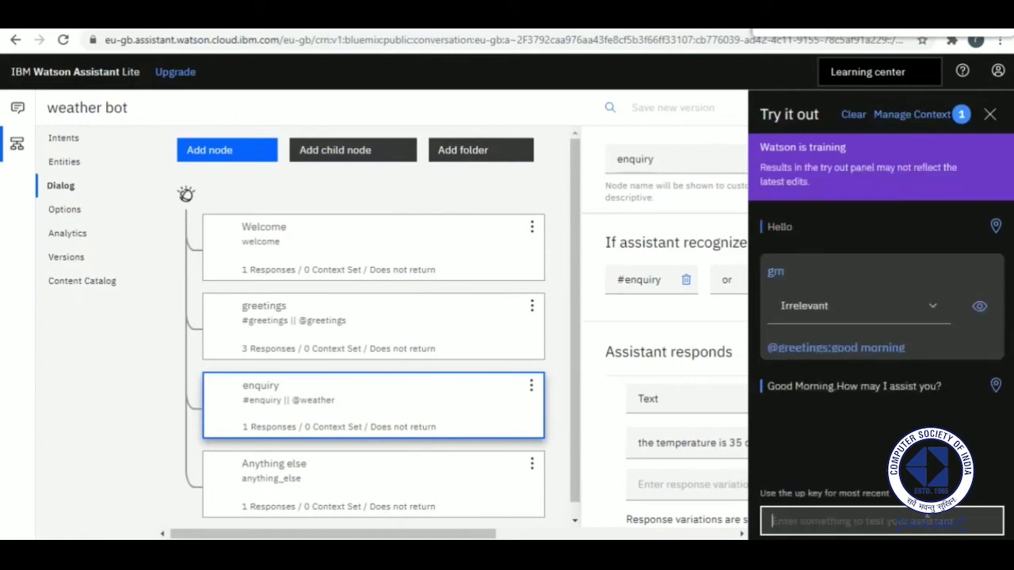
# Ask the bot "what is the temperature" in the test conversation, and clear and close the conversation after its reply.
pyautogui.write('what')
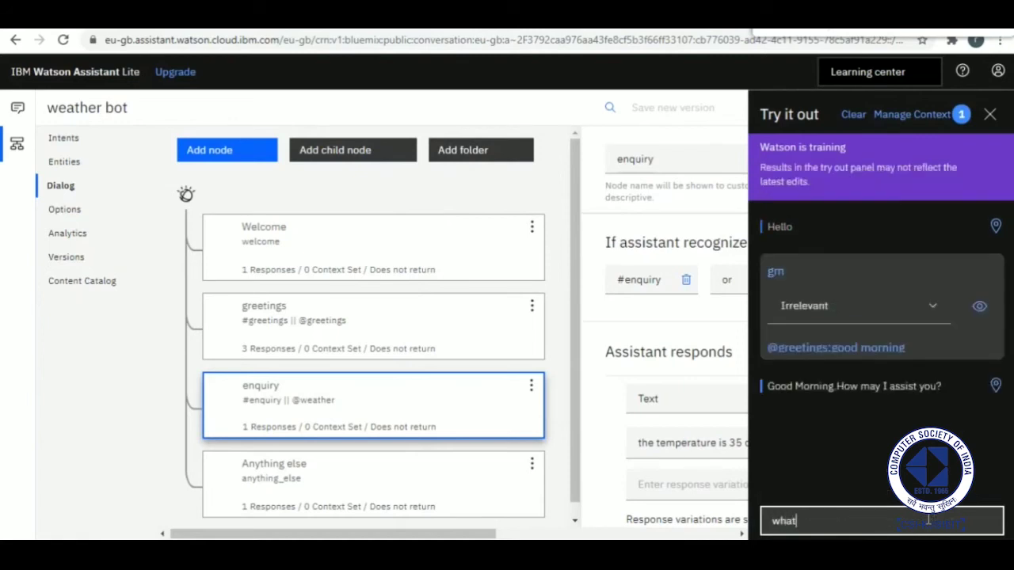
pyautogui.write(' is the ')
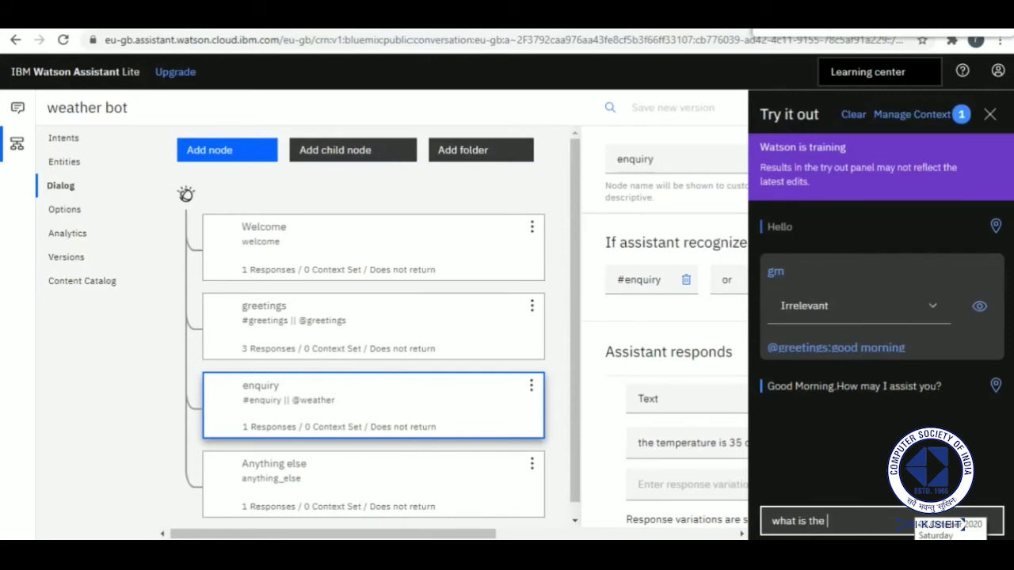
pyautogui.write('temperature')
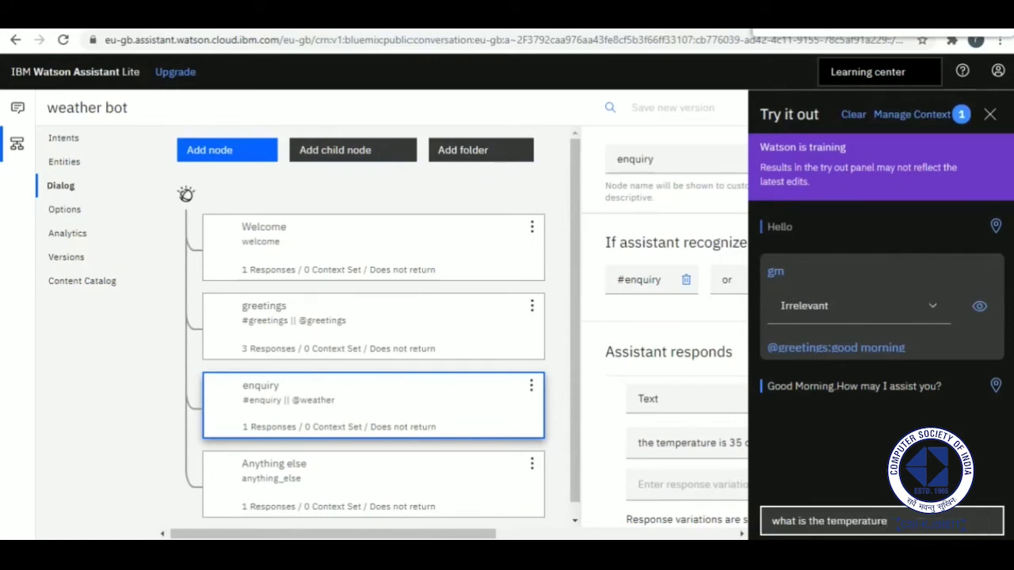
pyautogui.press('Return')
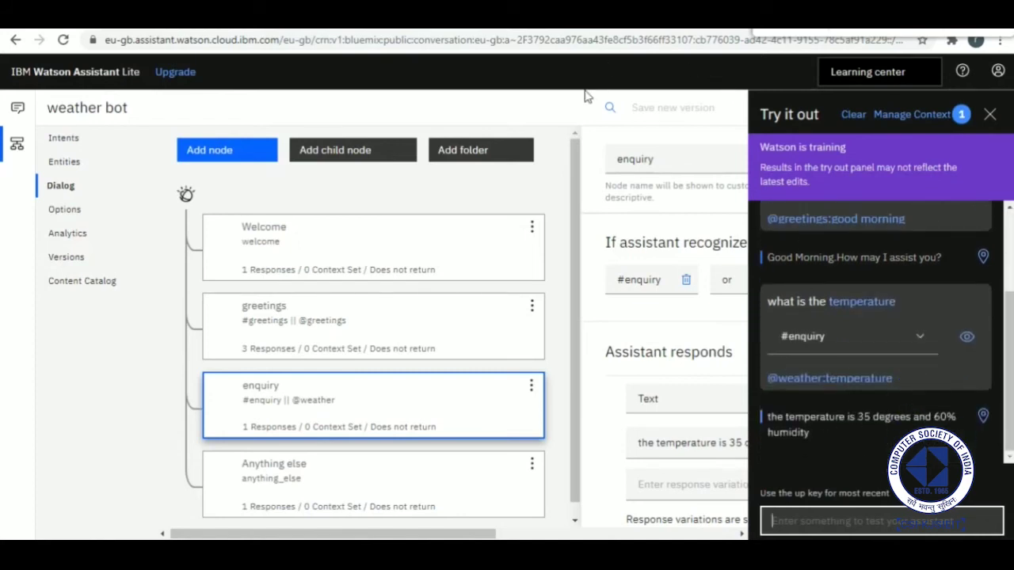
pyautogui.click(853, 114)
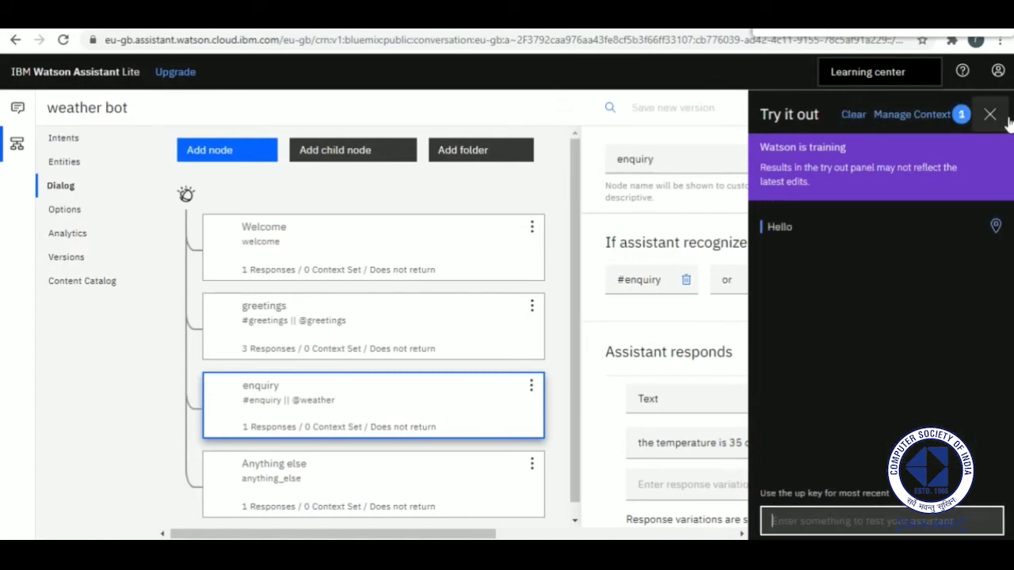
pyautogui.click(990, 114)
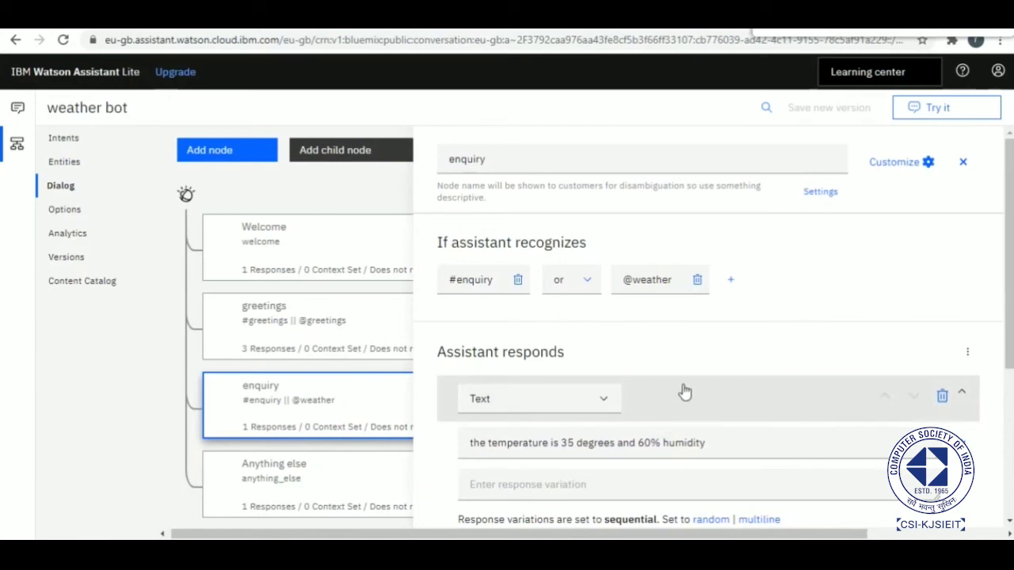
# Open the list of the weather bot's own entities.
pyautogui.moveTo(271, 285)
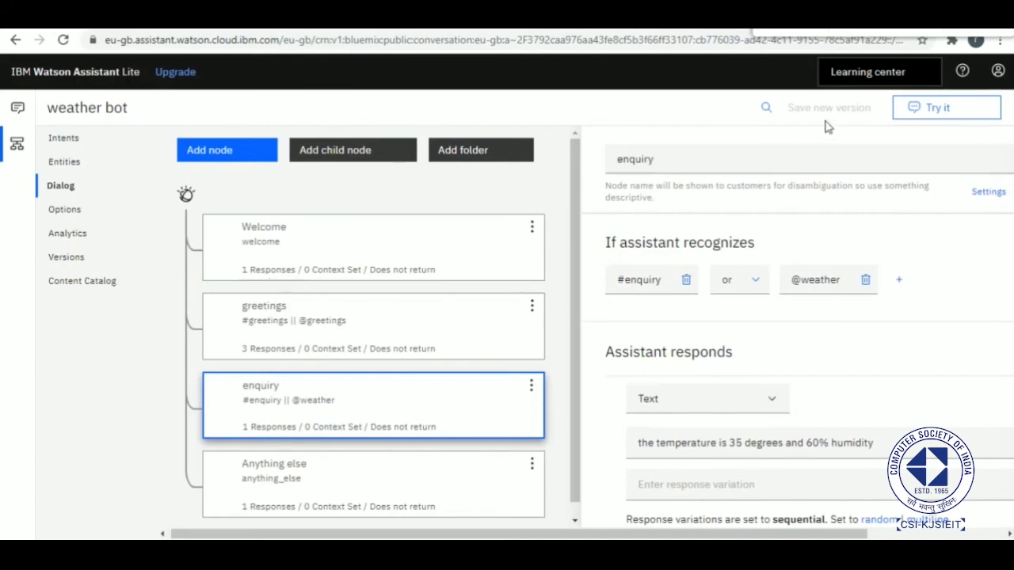
pyautogui.click(67, 162)
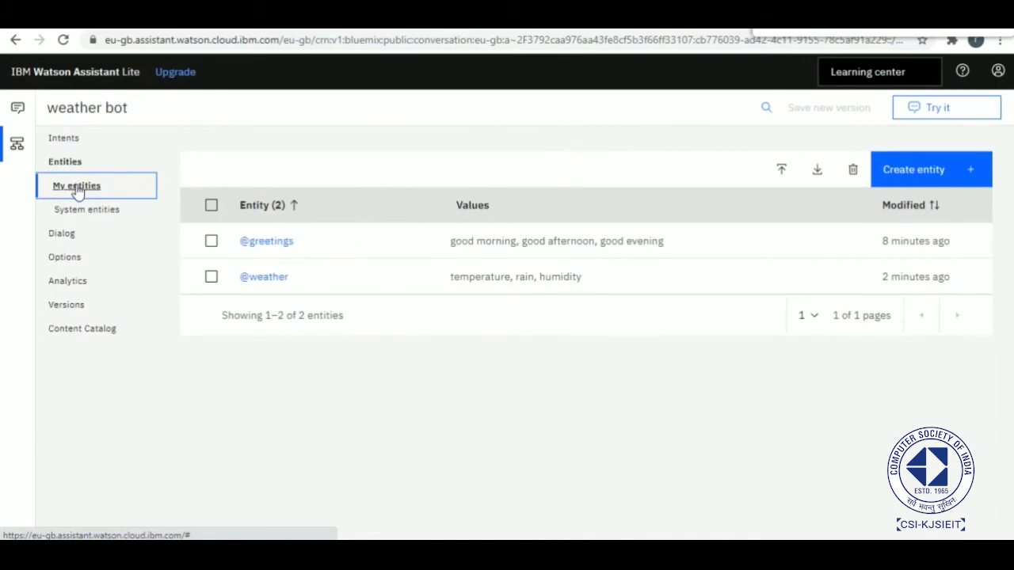
# View the system entities, and create a new custom entity named location.
pyautogui.click(129, 213)
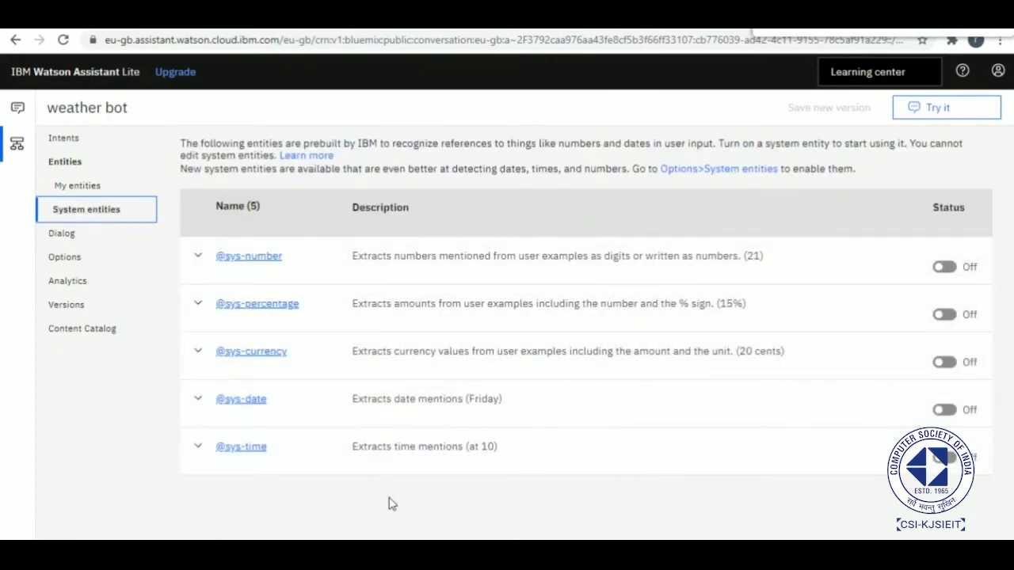
pyautogui.click(59, 190)
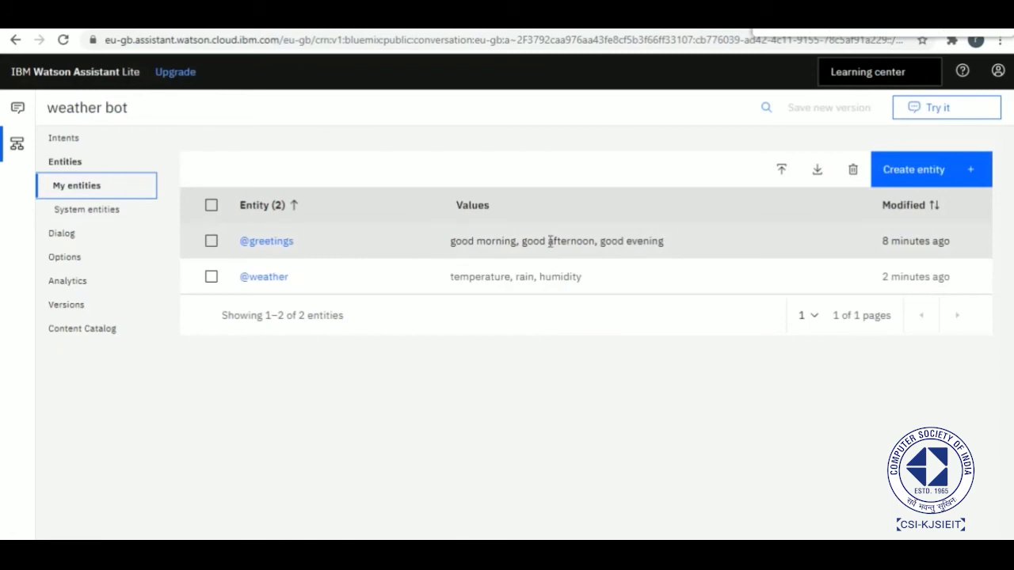
pyautogui.click(923, 175)
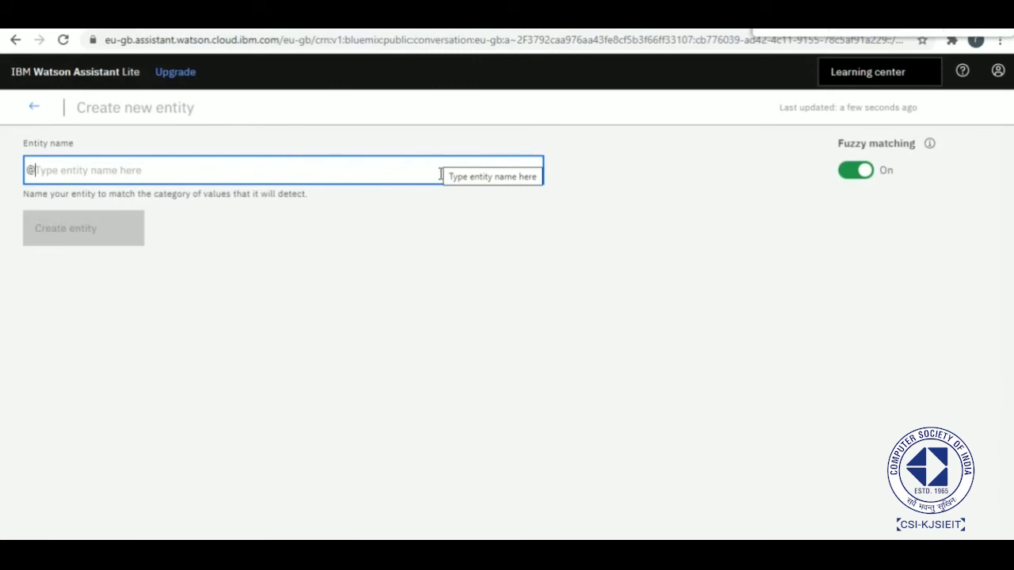
pyautogui.write('loc')
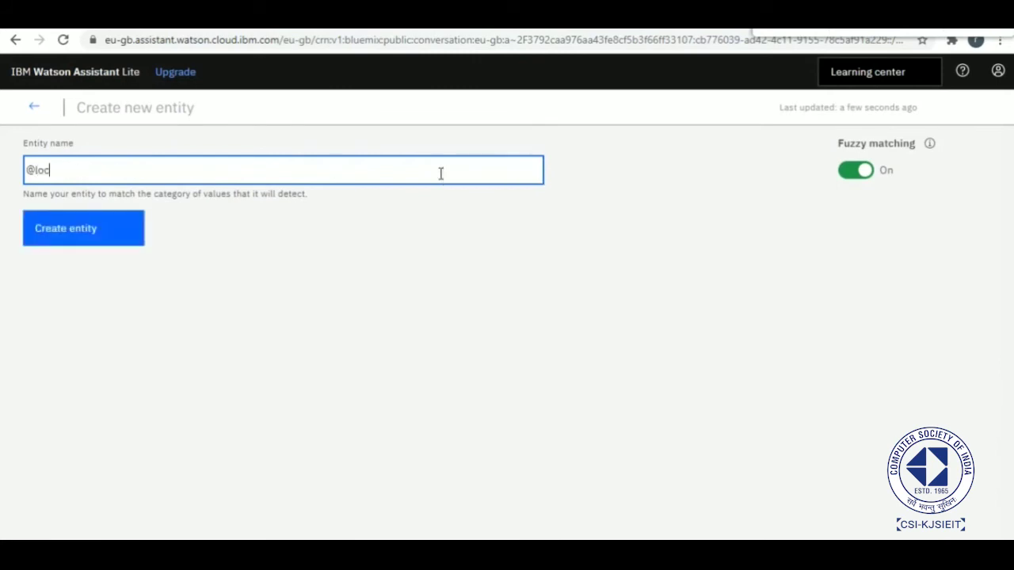
pyautogui.write('ation')
pyautogui.click(68, 241)
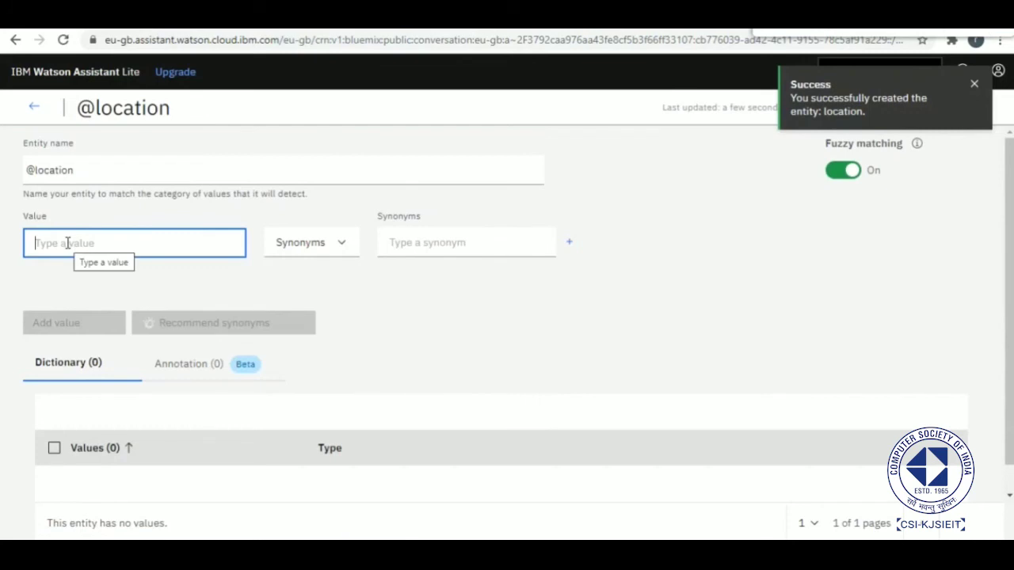
# Add the value mumbai with the synonym bombay to the location entity.
pyautogui.write('mumb')
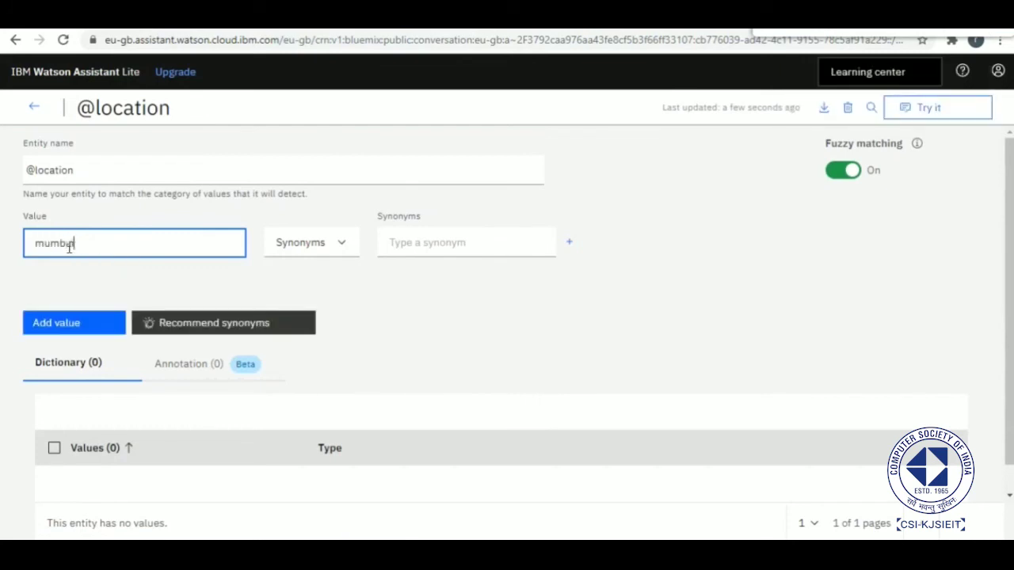
pyautogui.write('ai')
pyautogui.click(472, 244)
pyautogui.write('bo')
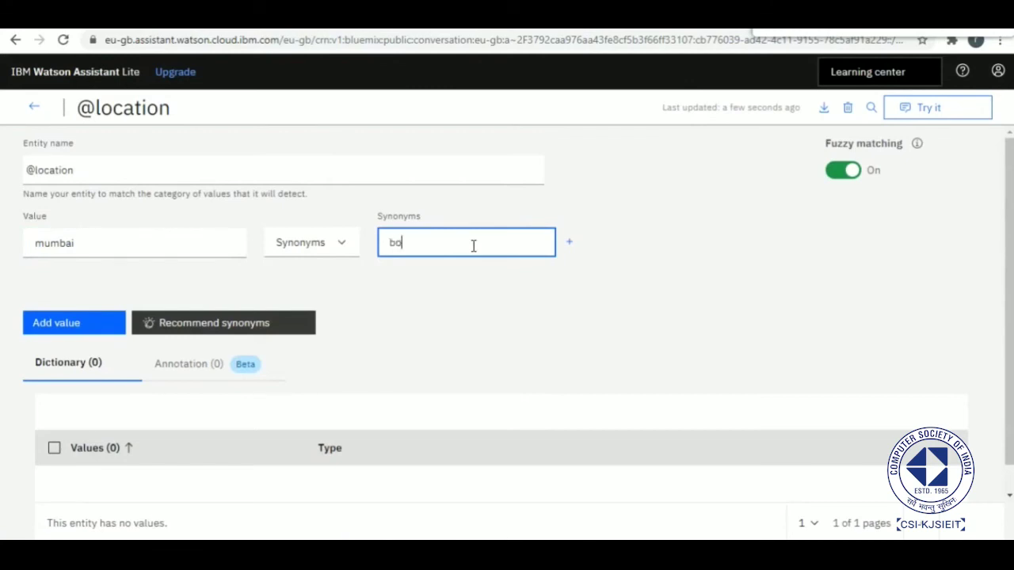
pyautogui.write('mbay')
pyautogui.click(40, 324)
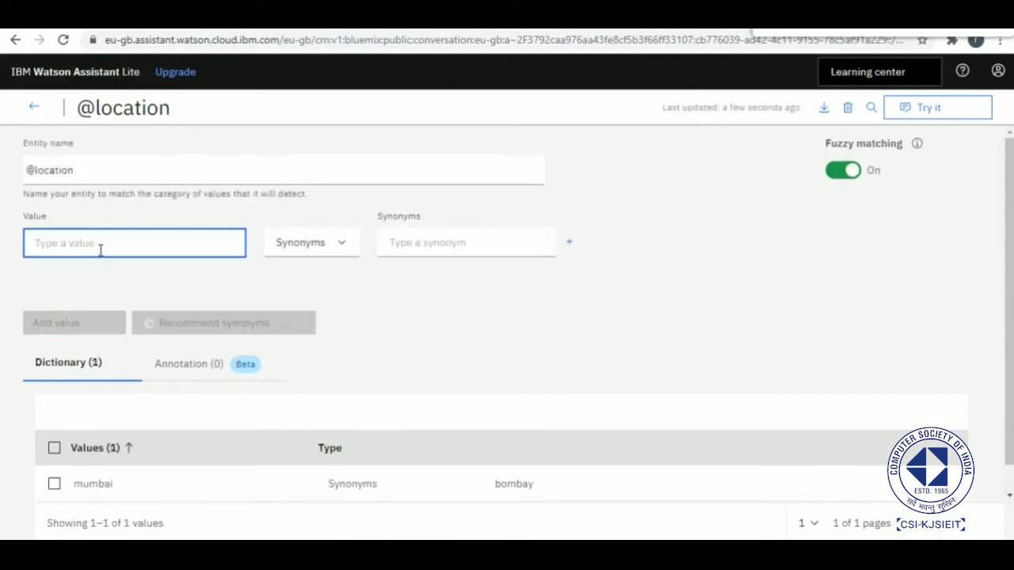
# Add the value kolkata with the synonym calcutta to the location entity.
pyautogui.write('kolkata')
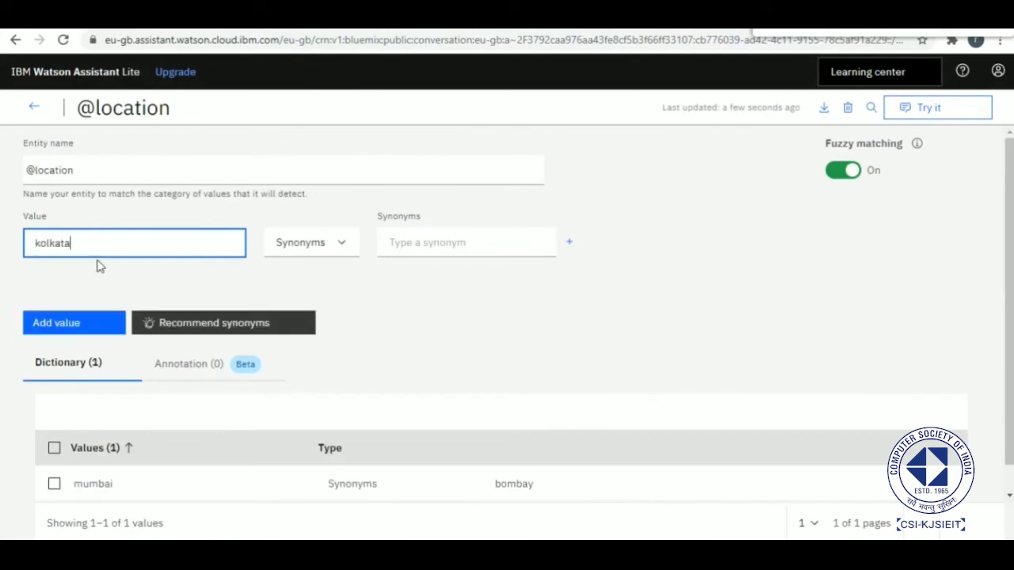
pyautogui.click(497, 243)
pyautogui.write('ca')
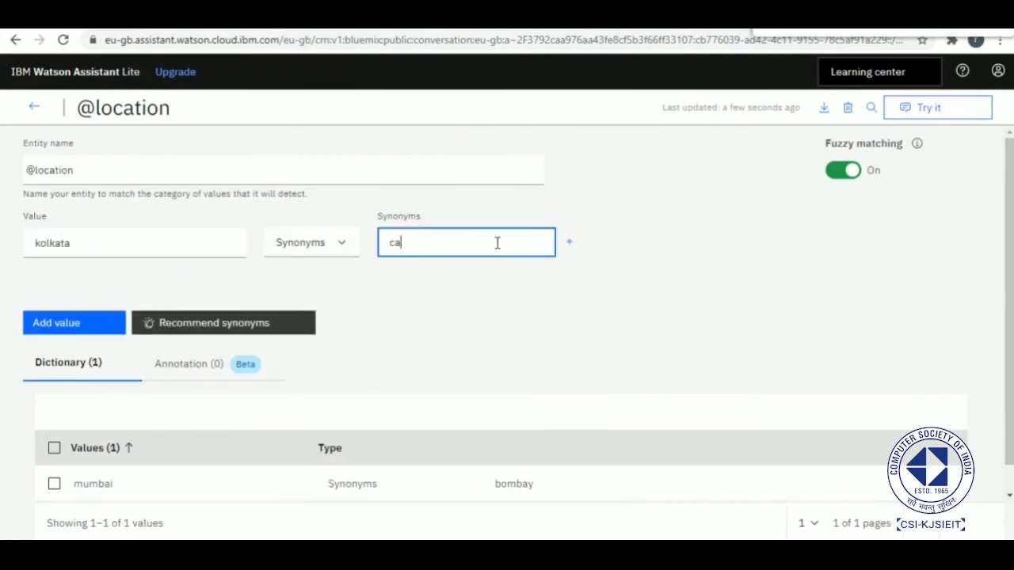
pyautogui.write('lcutta')
pyautogui.click(74, 317)
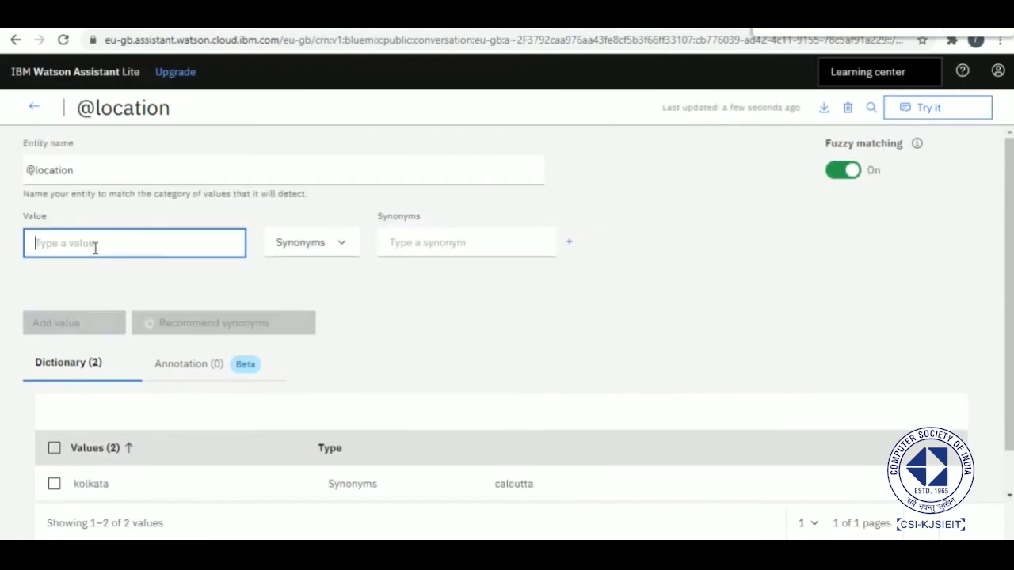
# Add the values delhi, pune and hyderabad without synonyms to the location entity, and return to the entity list.
pyautogui.write('delhi')
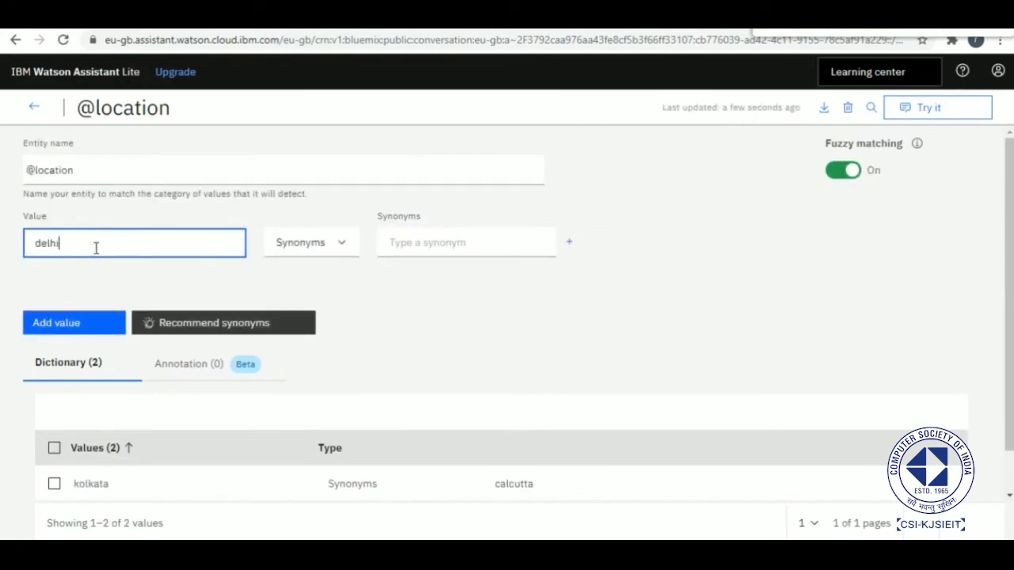
pyautogui.click(102, 324)
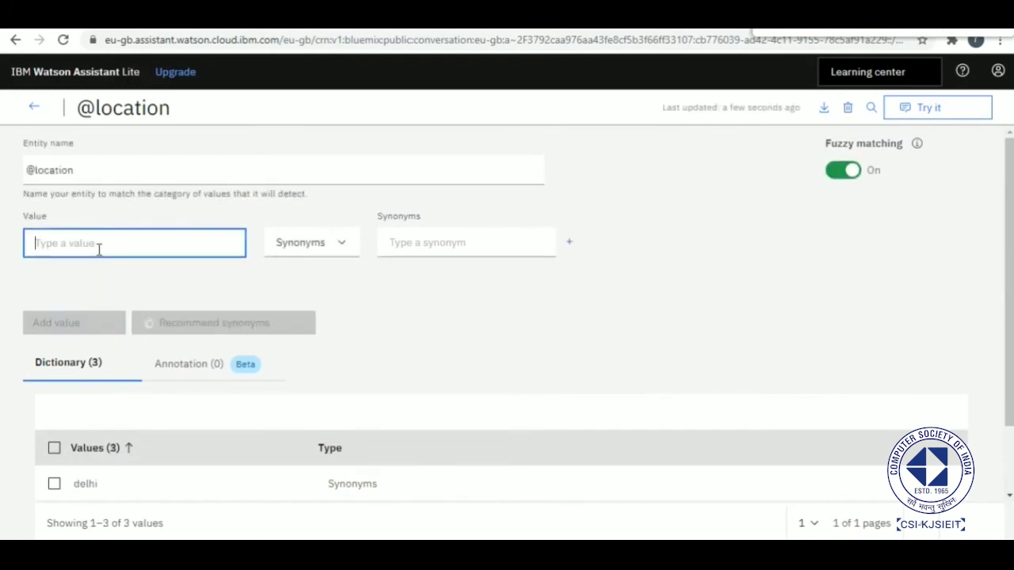
pyautogui.write('pune')
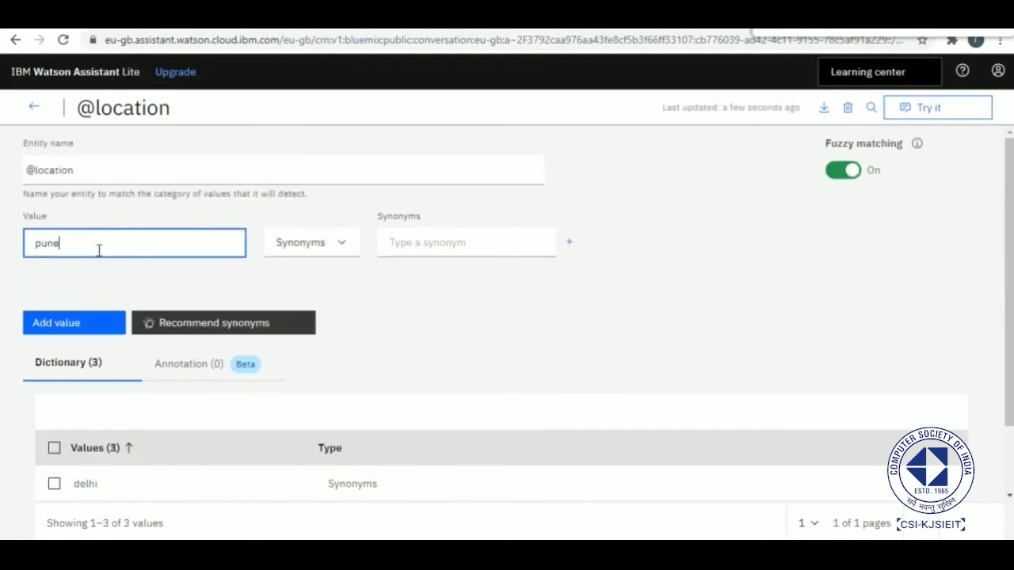
pyautogui.click(91, 317)
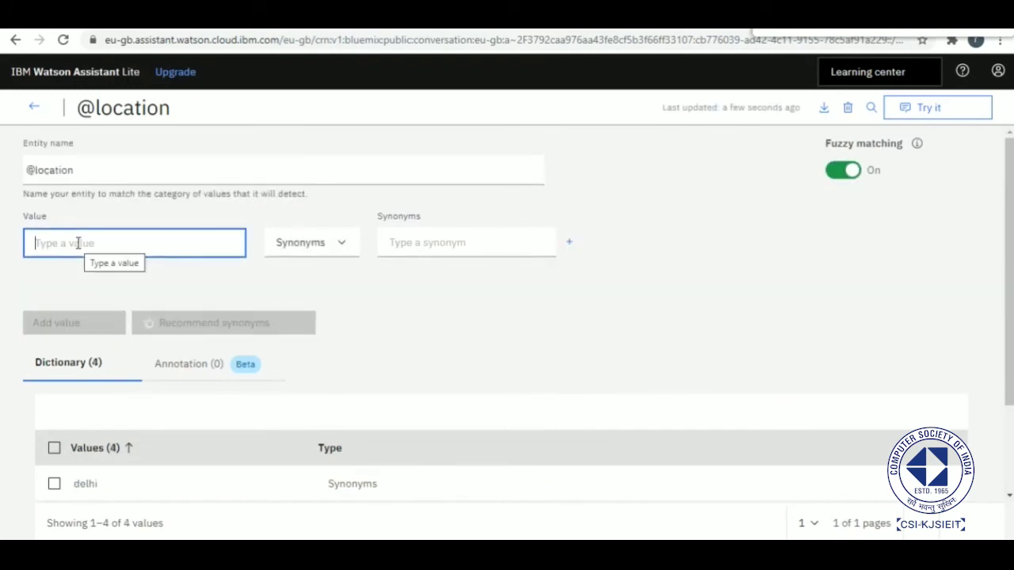
pyautogui.write('hydera')
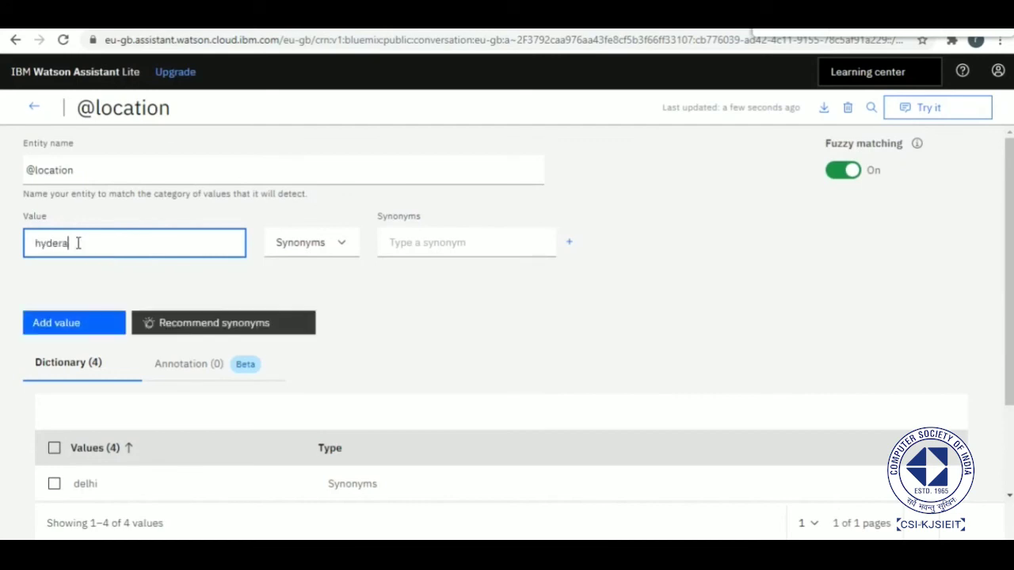
pyautogui.write('bad')
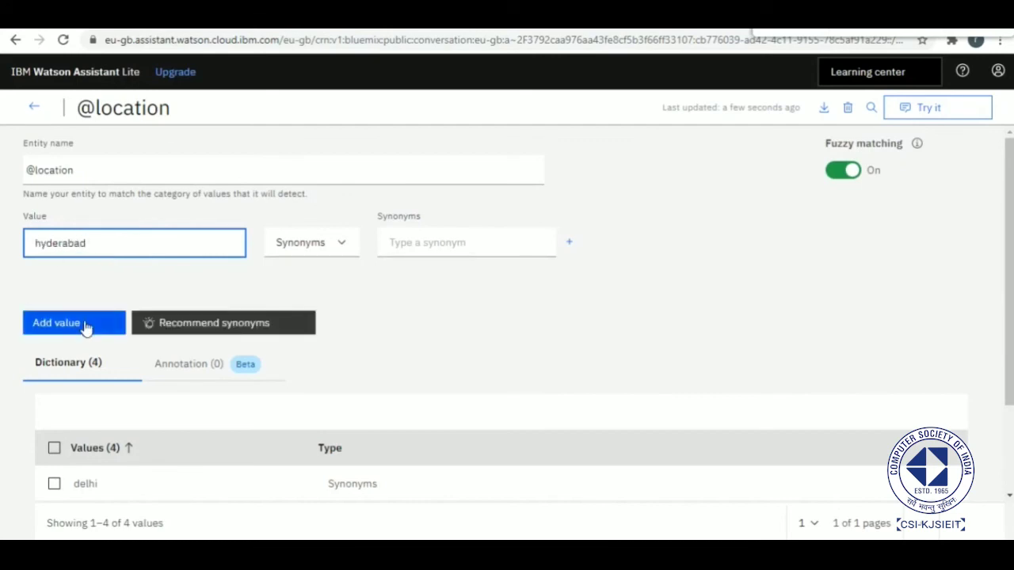
pyautogui.click(83, 322)
pyautogui.scroll(-2, 487, 301)
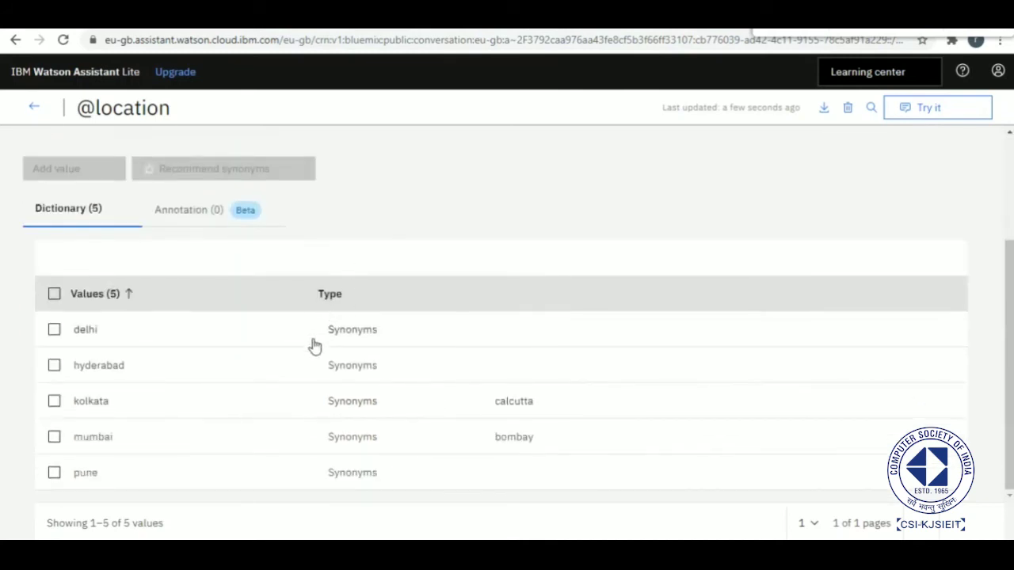
pyautogui.scroll(2, 312, 342)
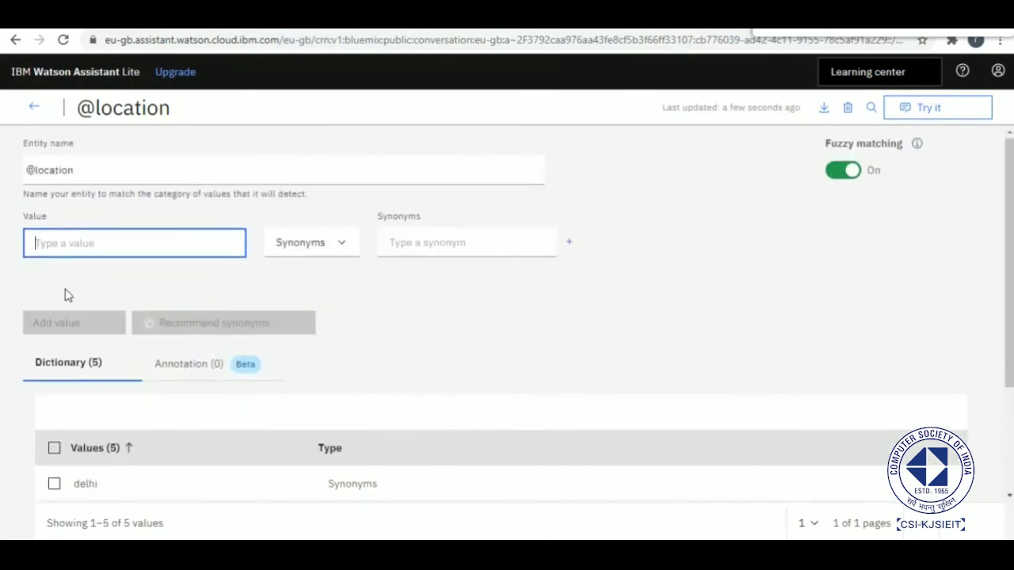
pyautogui.click(34, 106)
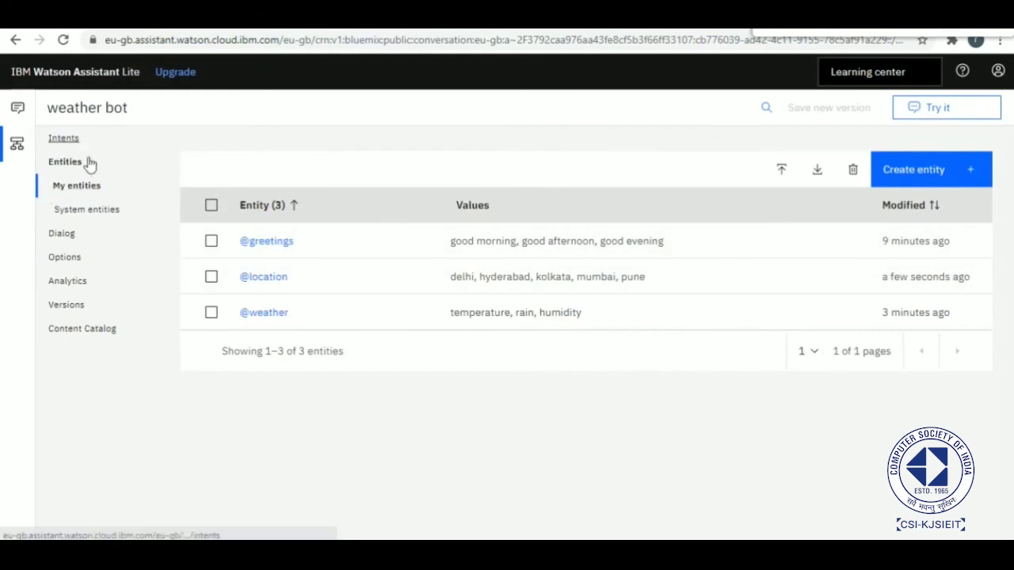
# Enable slots for the enquiry dialog node in its customization settings.
pyautogui.click(106, 237)
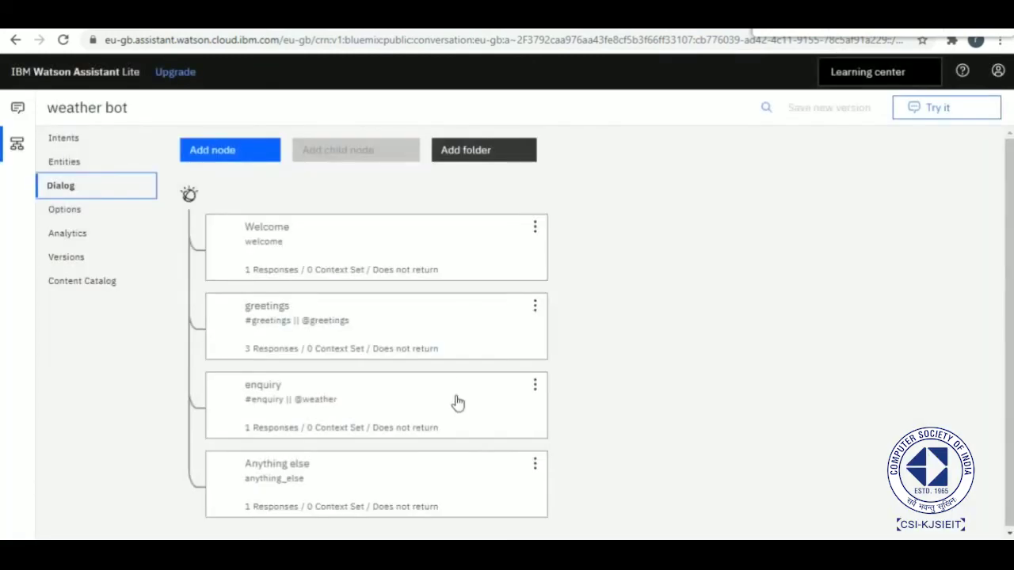
pyautogui.click(457, 404)
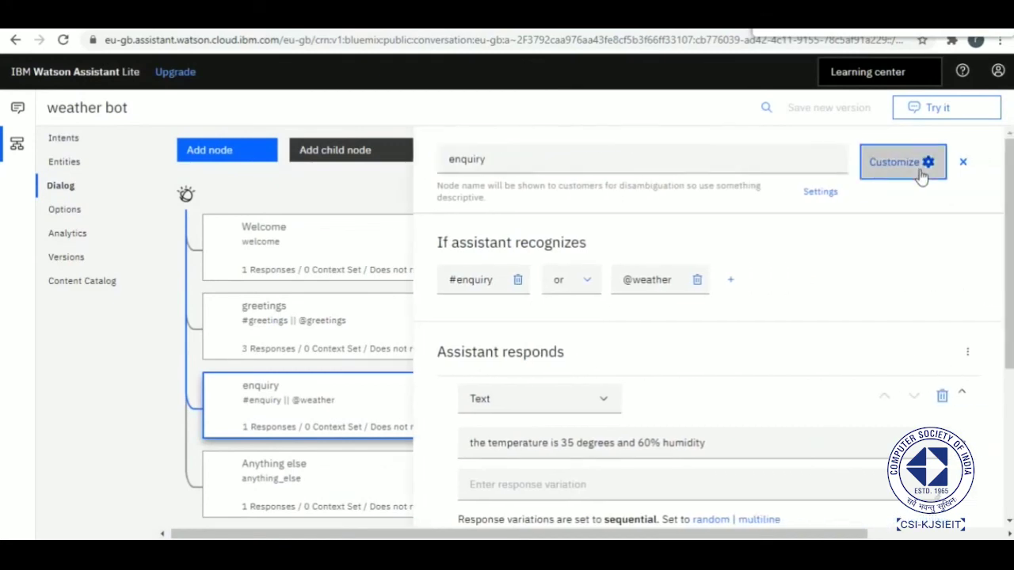
pyautogui.click(923, 163)
pyautogui.click(733, 224)
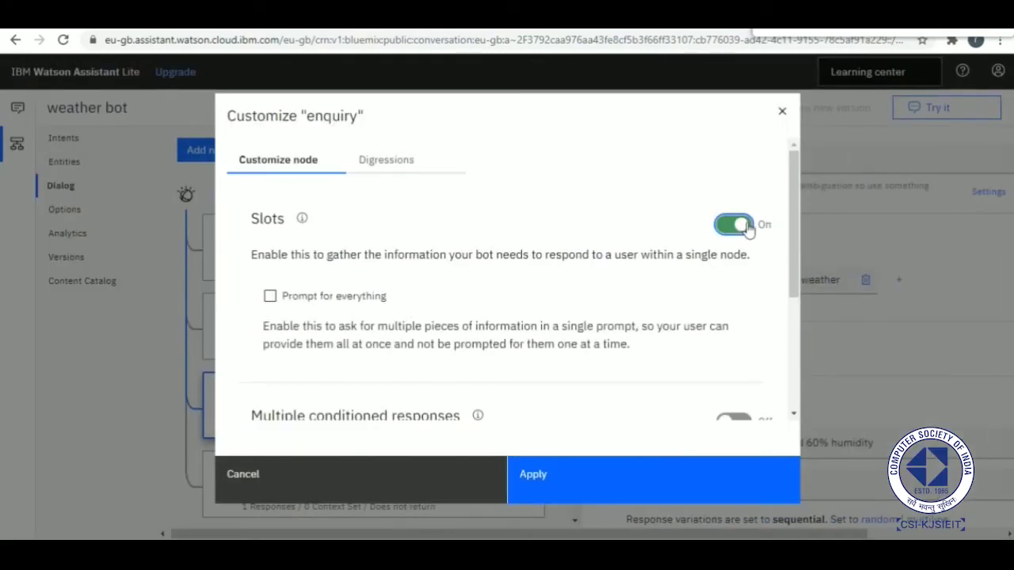
pyautogui.click(665, 468)
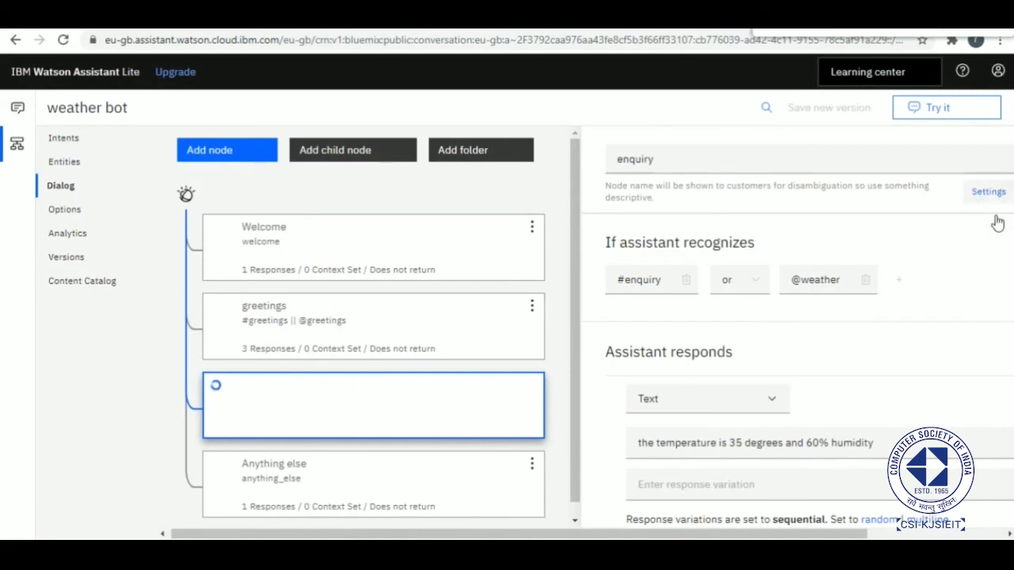
pyautogui.scroll(-3, 962, 242)
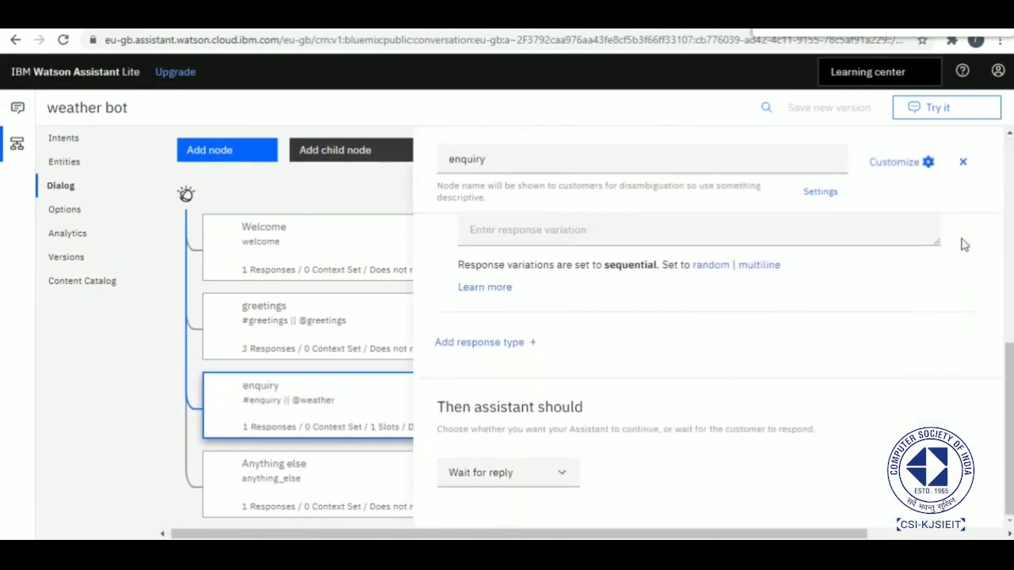
pyautogui.scroll(3, 932, 265)
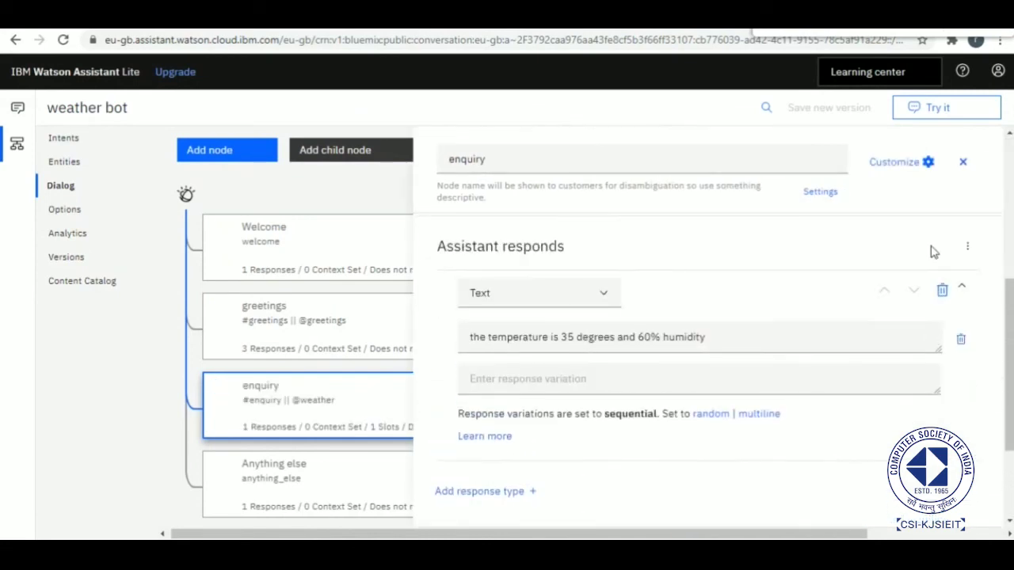
pyautogui.scroll(5, 935, 277)
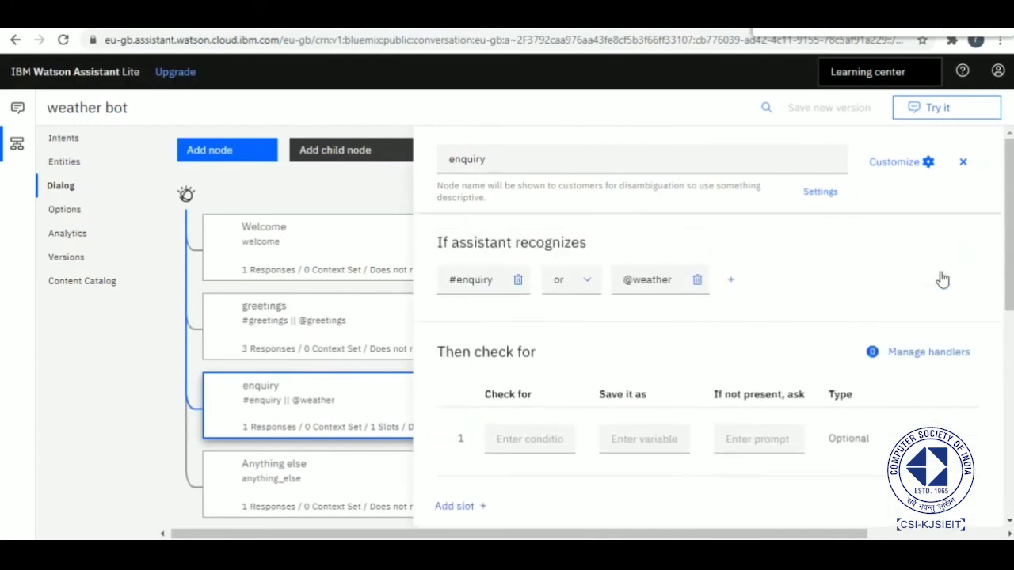
pyautogui.click(536, 438)
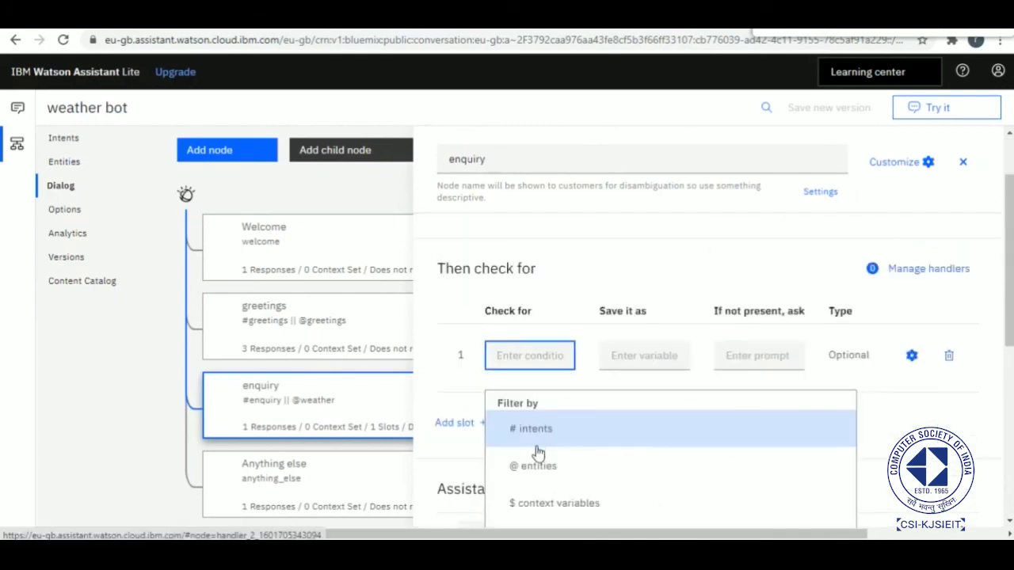
pyautogui.click(539, 466)
pyautogui.click(551, 468)
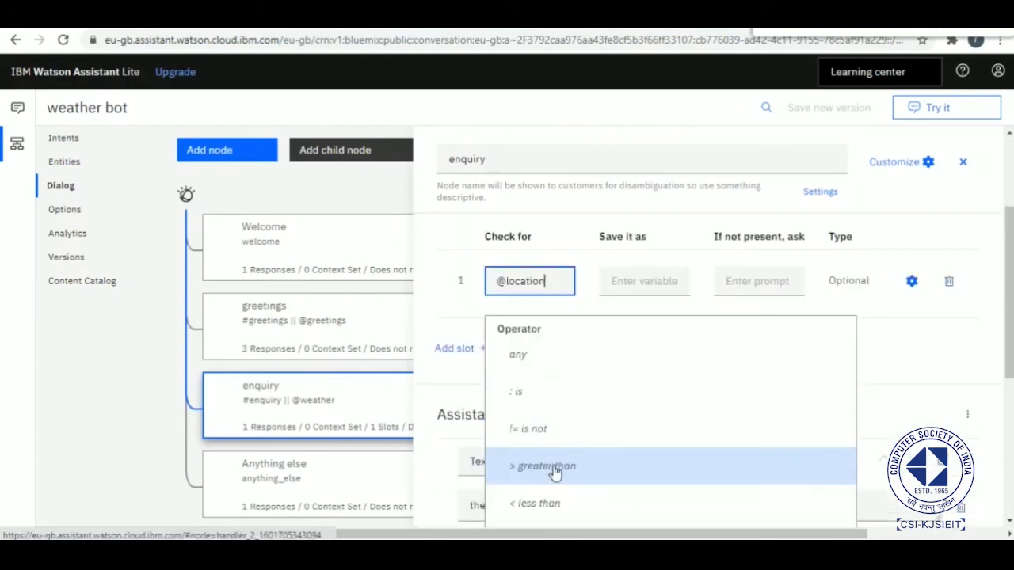
pyautogui.click(649, 283)
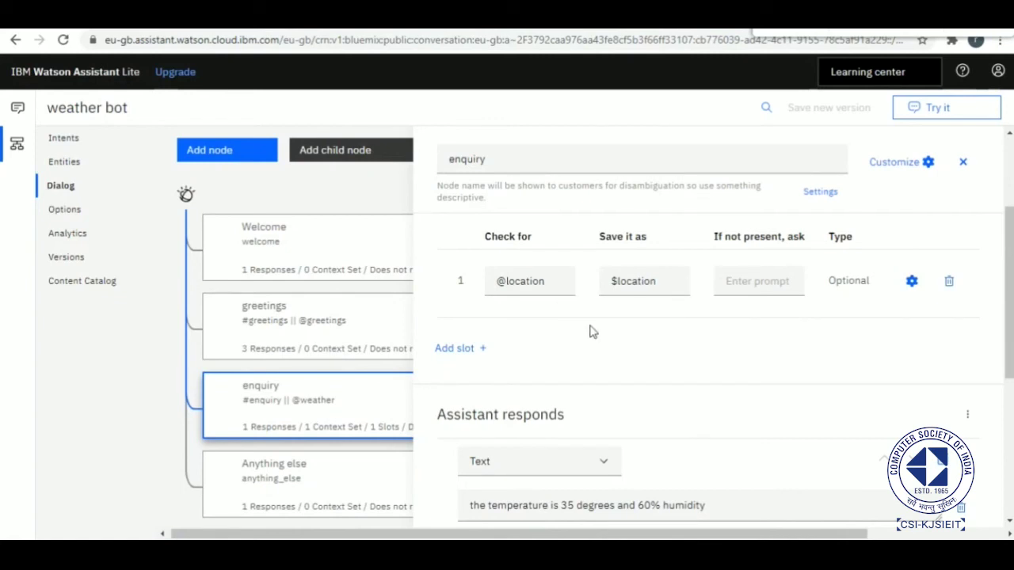
pyautogui.moveTo(612, 280); pyautogui.dragTo(651, 306)
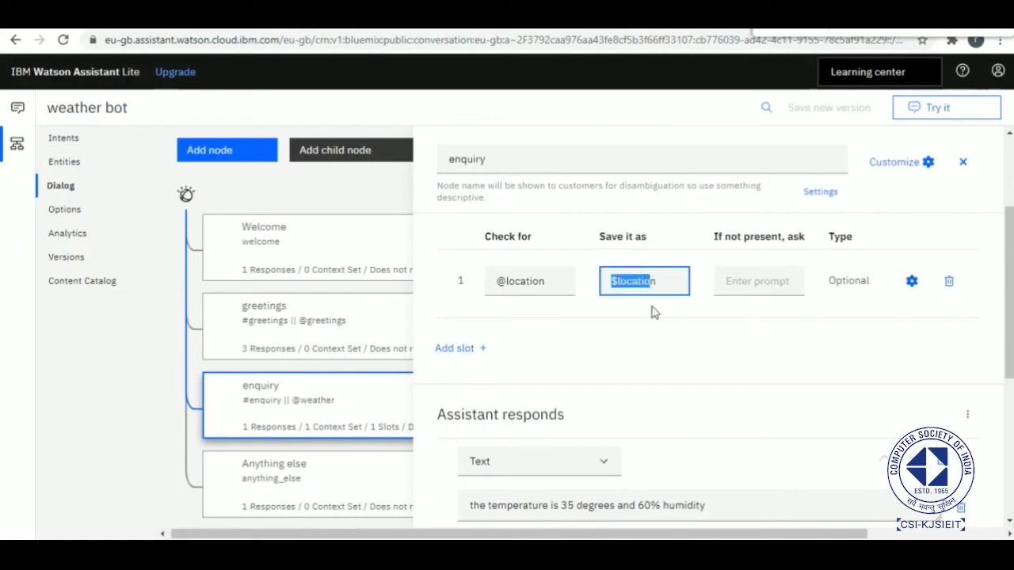
pyautogui.click(648, 341)
pyautogui.click(743, 282)
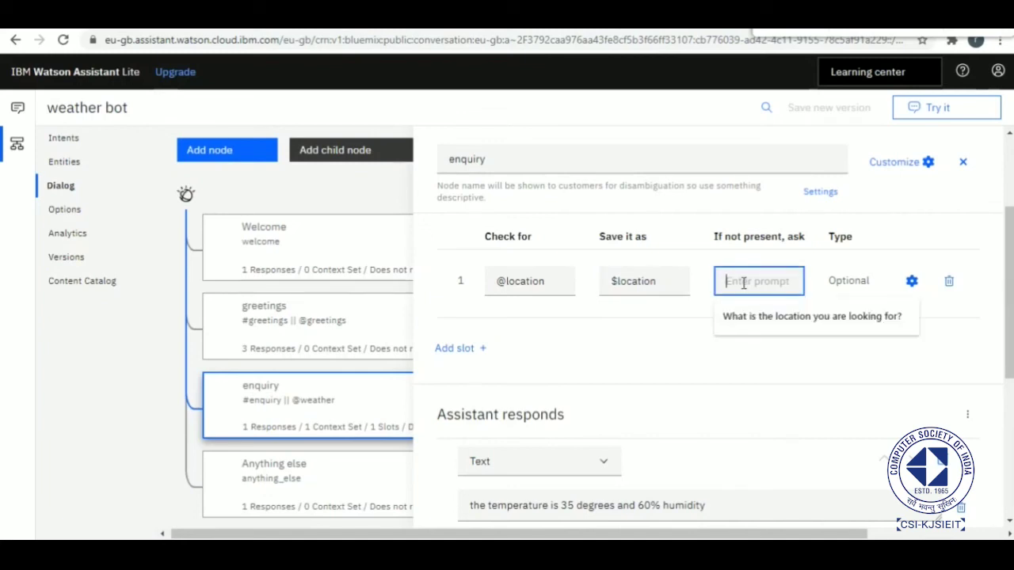
pyautogui.click(747, 315)
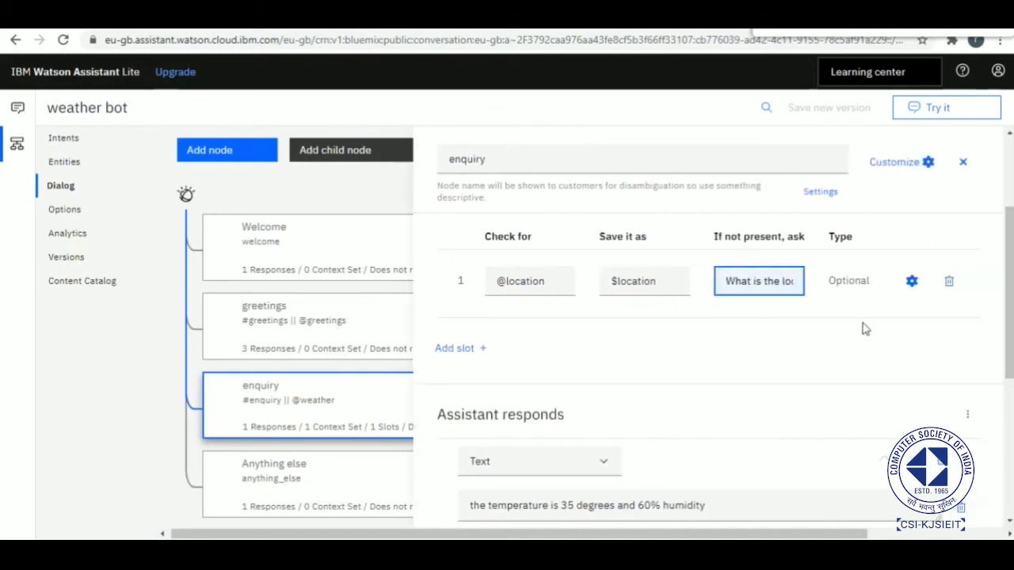
# Change the enquiry node's text response to "the temperature at $location is 35 degrees and 60% humidity", reusing the slot's context variable.
pyautogui.scroll(-3, 717, 382)
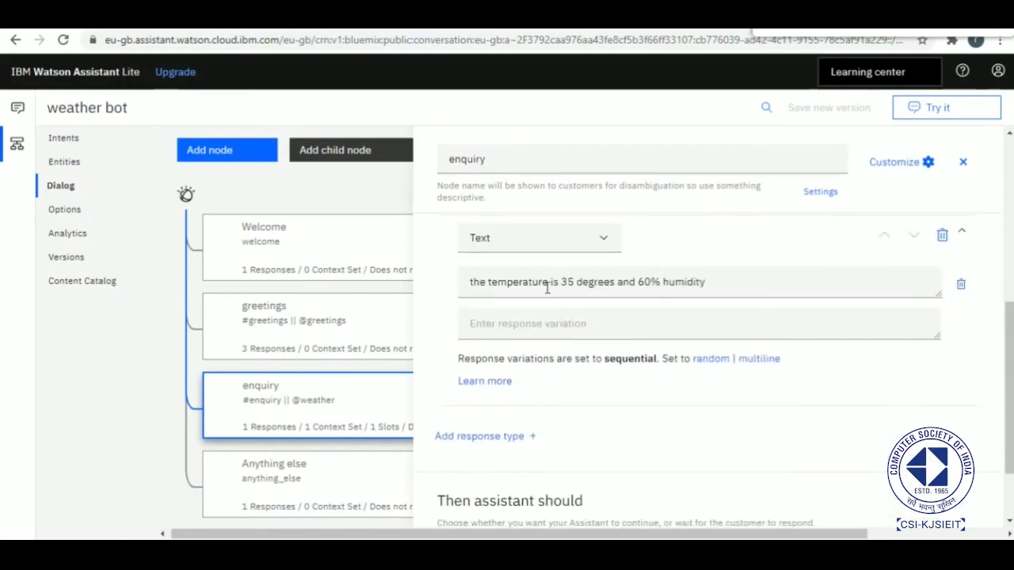
pyautogui.scroll(1, 546, 289)
pyautogui.click(546, 358)
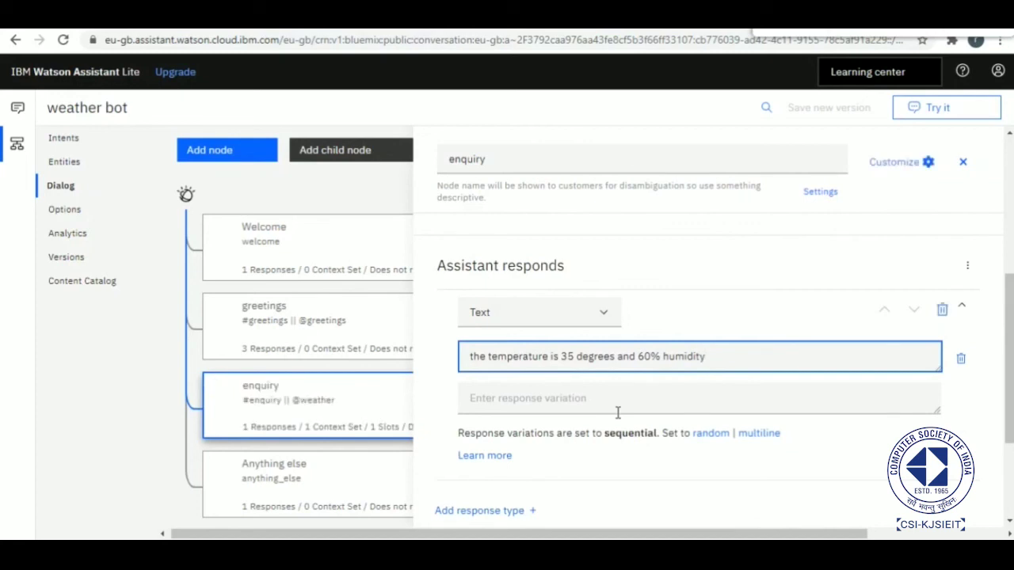
pyautogui.click(550, 357)
pyautogui.write('at')
pyautogui.scroll(2, 647, 332)
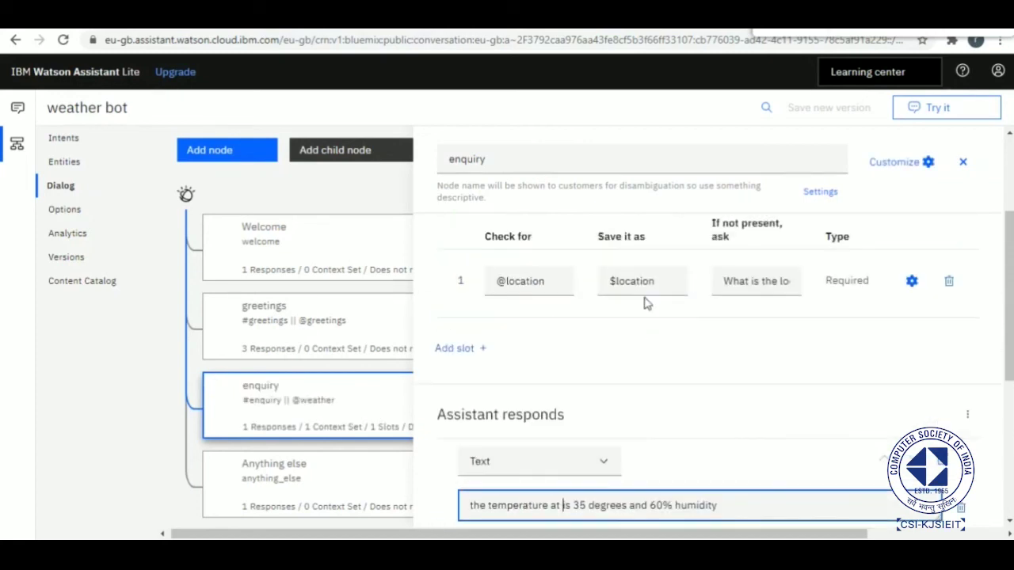
pyautogui.click(640, 288)
pyautogui.hotkey('ctrl', 'c')
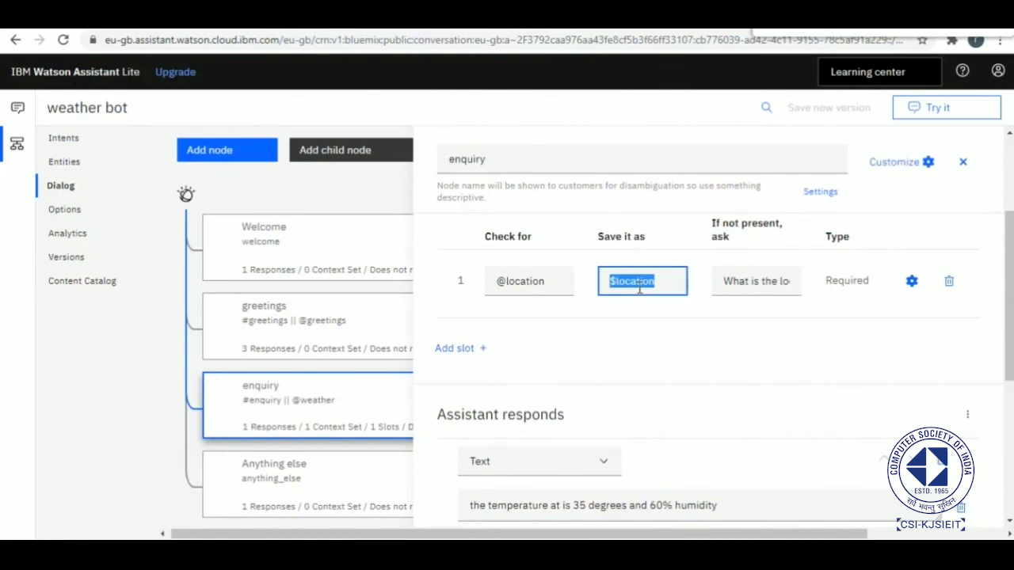
pyautogui.scroll(-2, 629, 348)
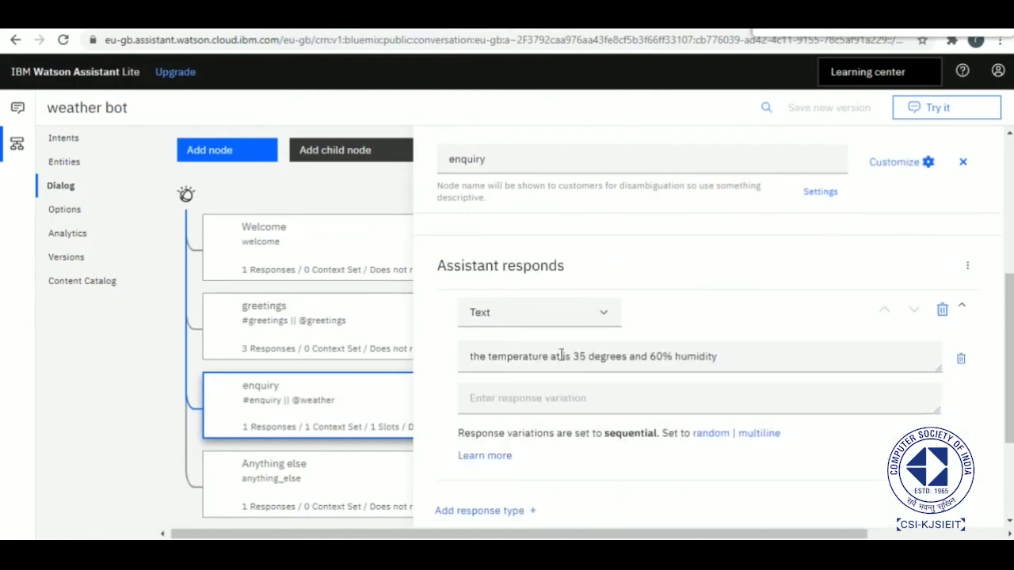
pyautogui.click(561, 357)
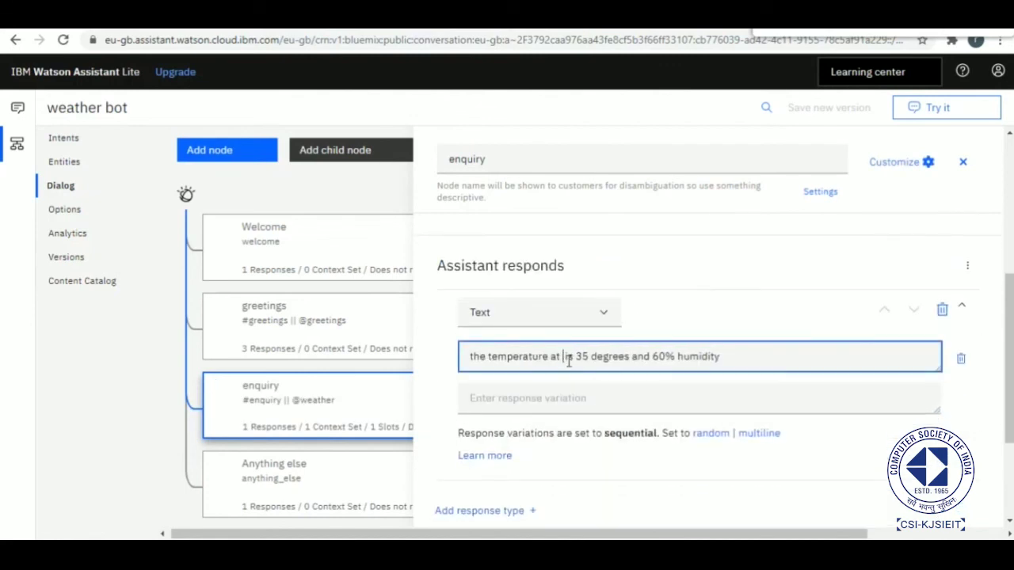
pyautogui.hotkey('ctrl', 'v')
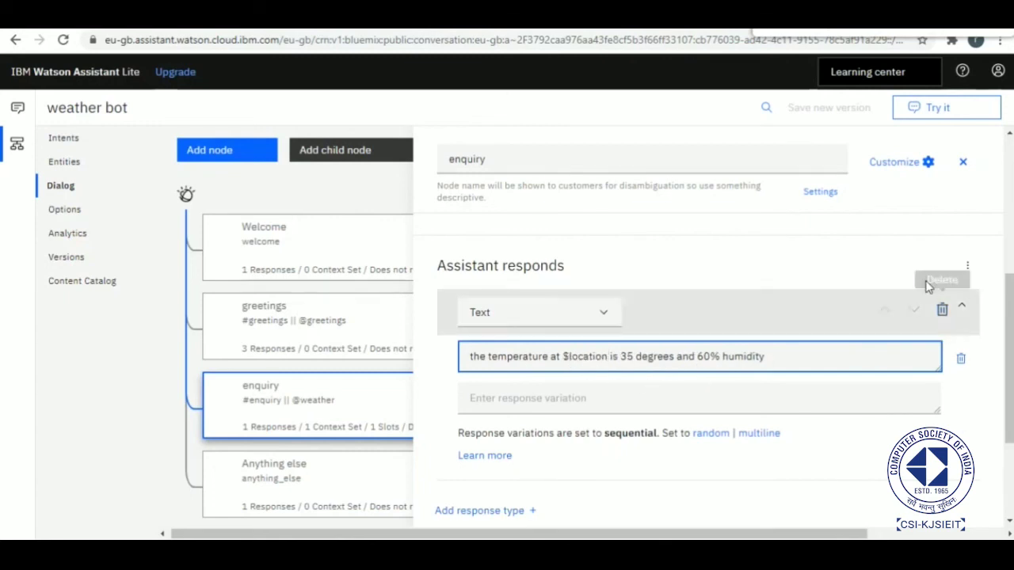
# Open the assistant's test chat and send the greeting "gm".
pyautogui.click(402, 193)
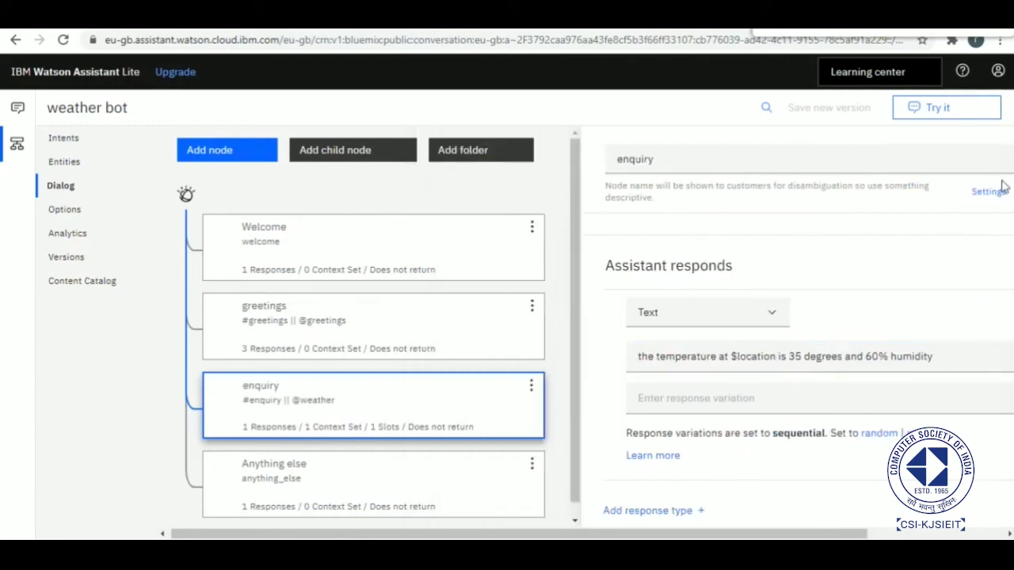
pyautogui.click(942, 108)
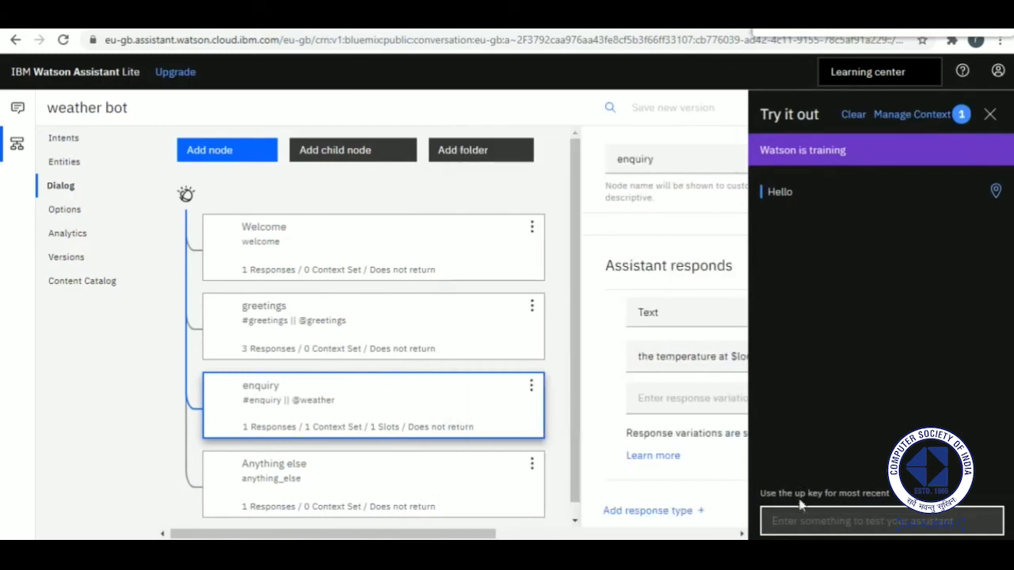
pyautogui.write('gm')
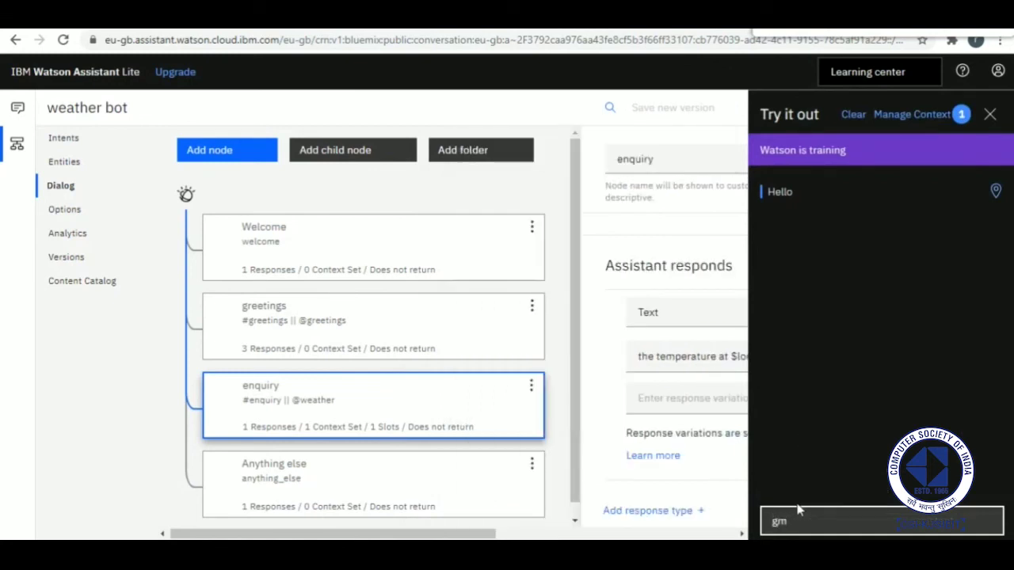
pyautogui.press('Return')
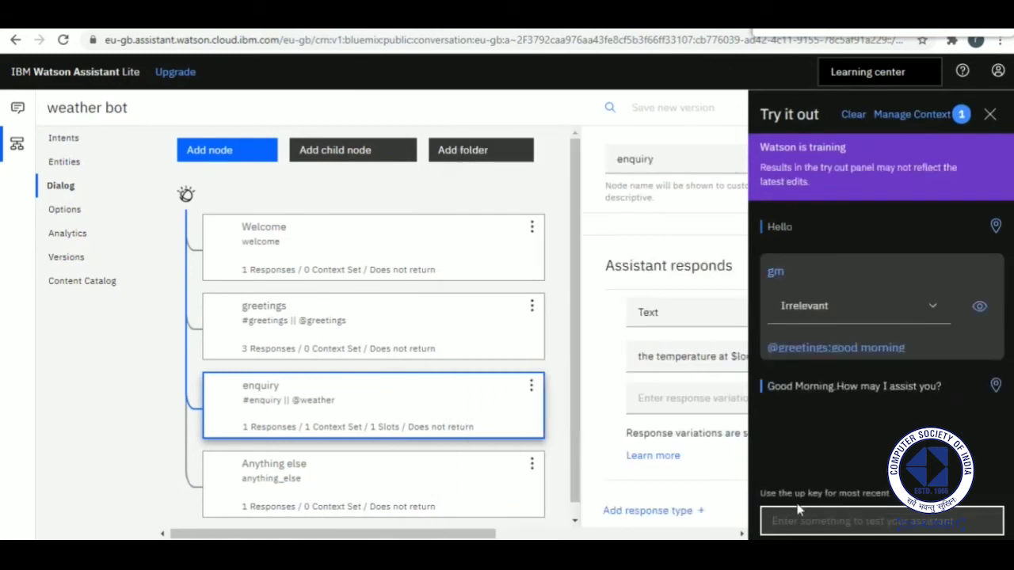
# Ask "what is the temperature" in the test chat and answer the location question with "mumbai", repeating the answer once.
pyautogui.write('what ')
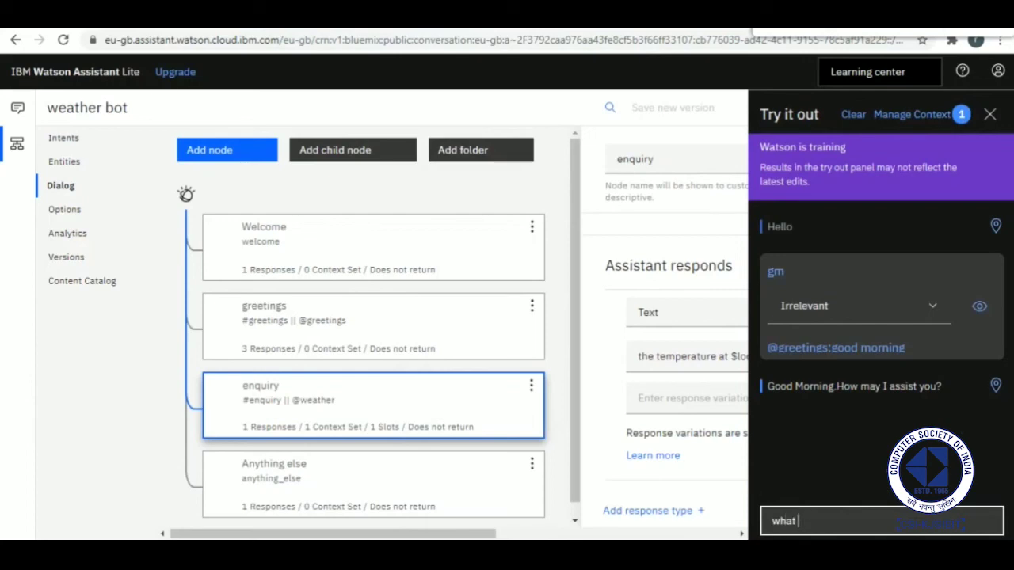
pyautogui.write('is the temperatur')
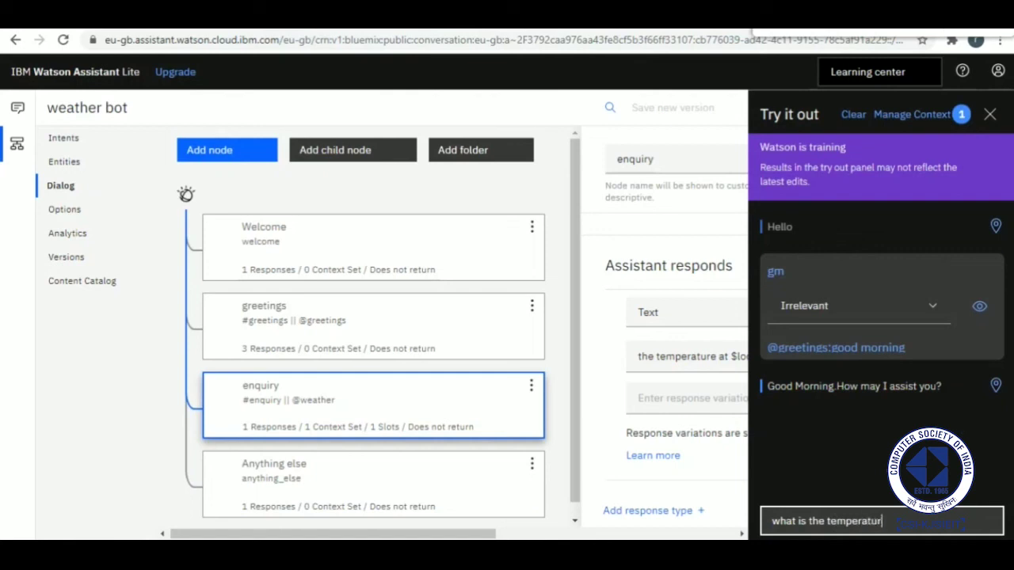
pyautogui.write('e')
pyautogui.press('Return')
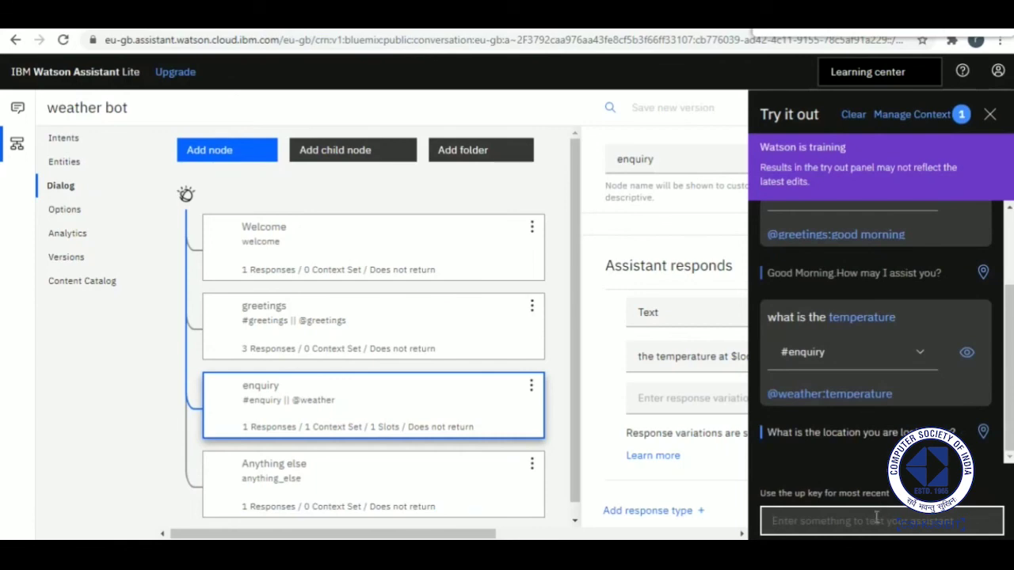
pyautogui.write('mumbai')
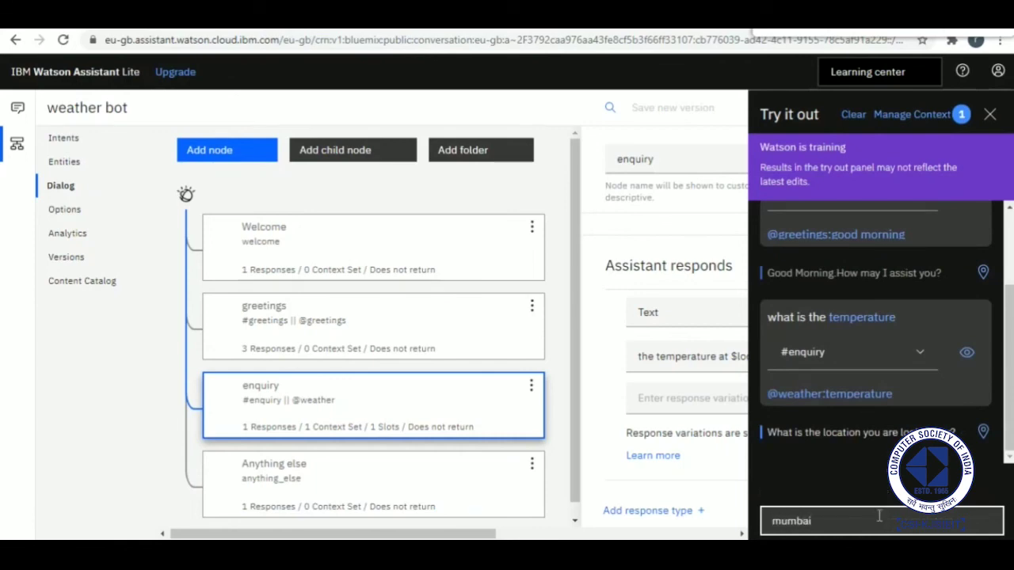
pyautogui.press('Return')
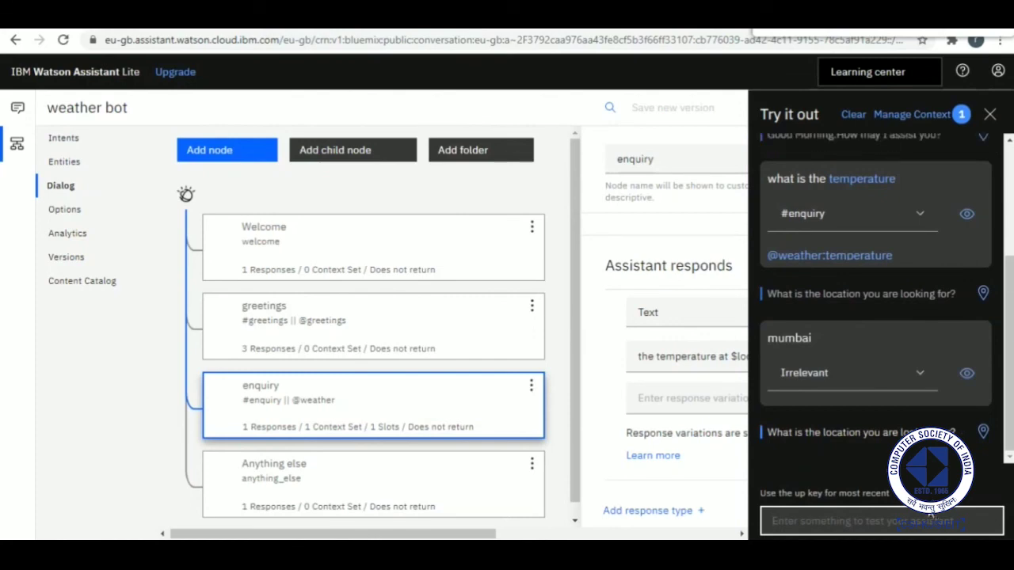
pyautogui.write('mumbai')
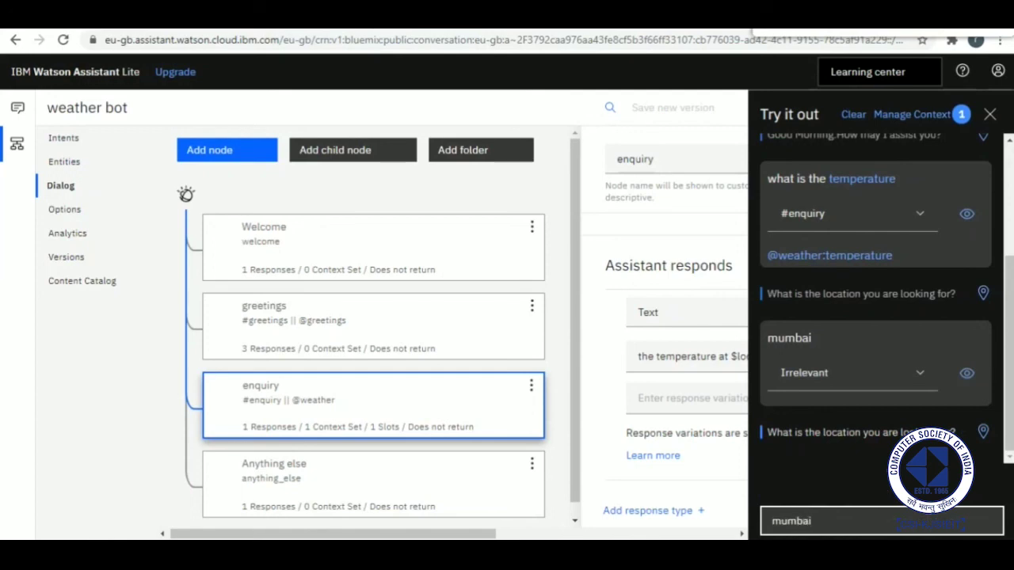
pyautogui.press('Return')
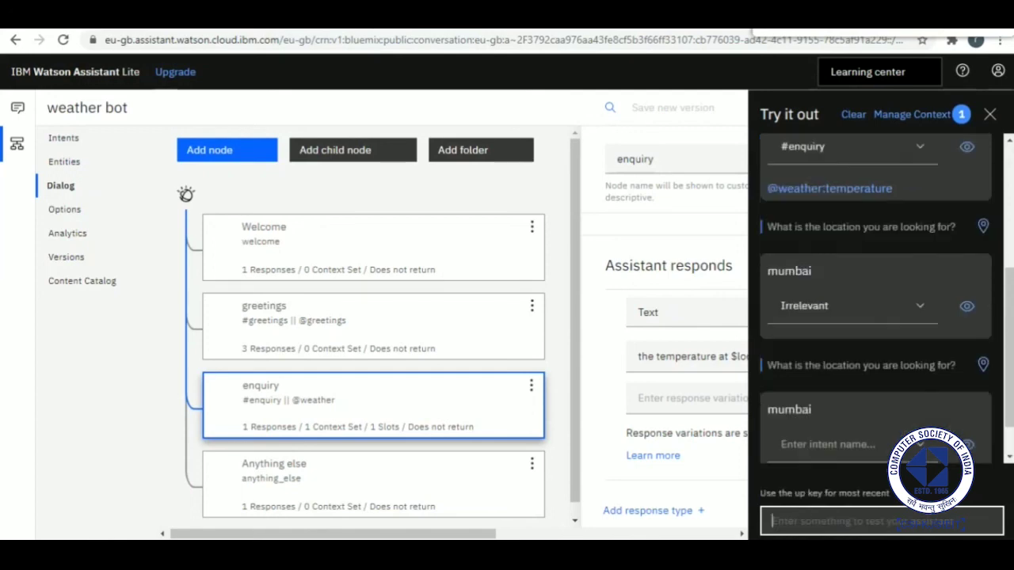
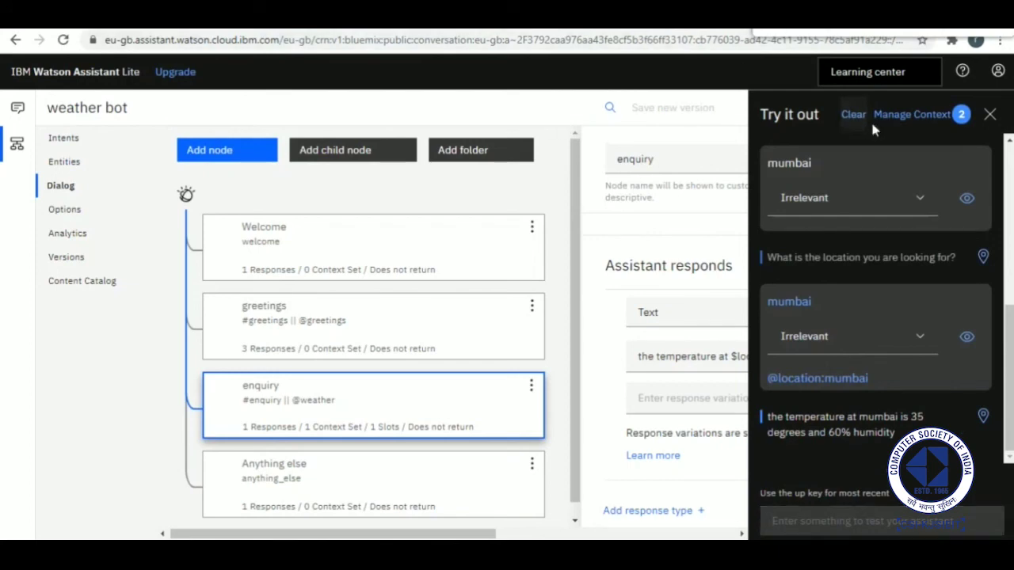
# Examine the value stored in the $location context variable of the test conversation, and return to the chat.
pyautogui.click(958, 124)
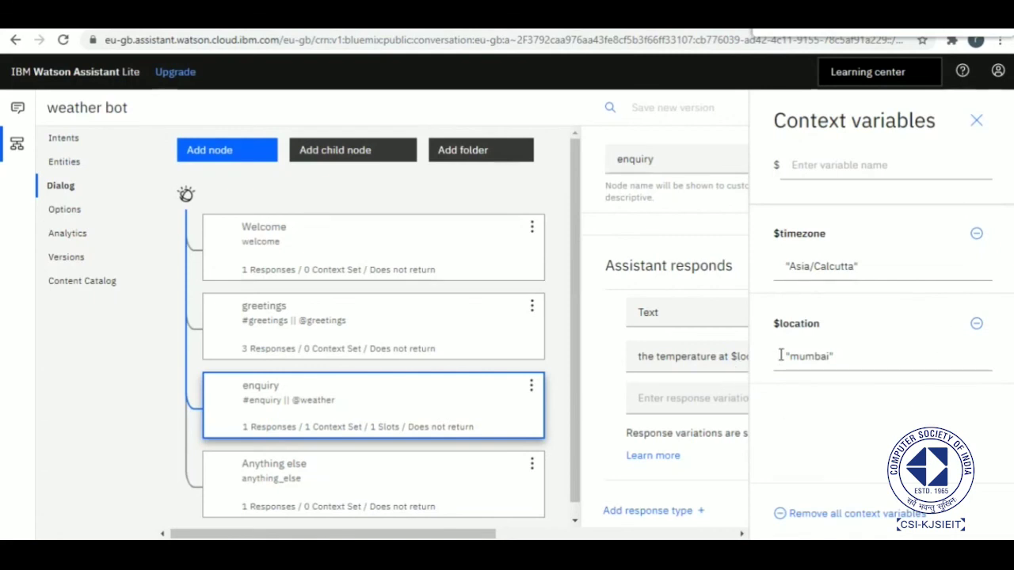
pyautogui.moveTo(780, 354); pyautogui.dragTo(860, 362)
pyautogui.click(876, 362)
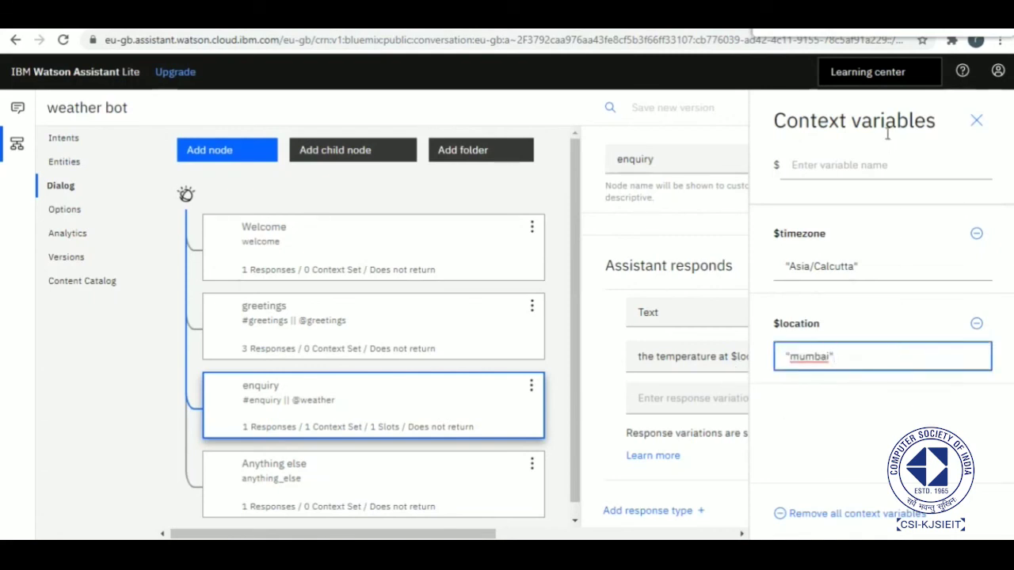
pyautogui.click(976, 121)
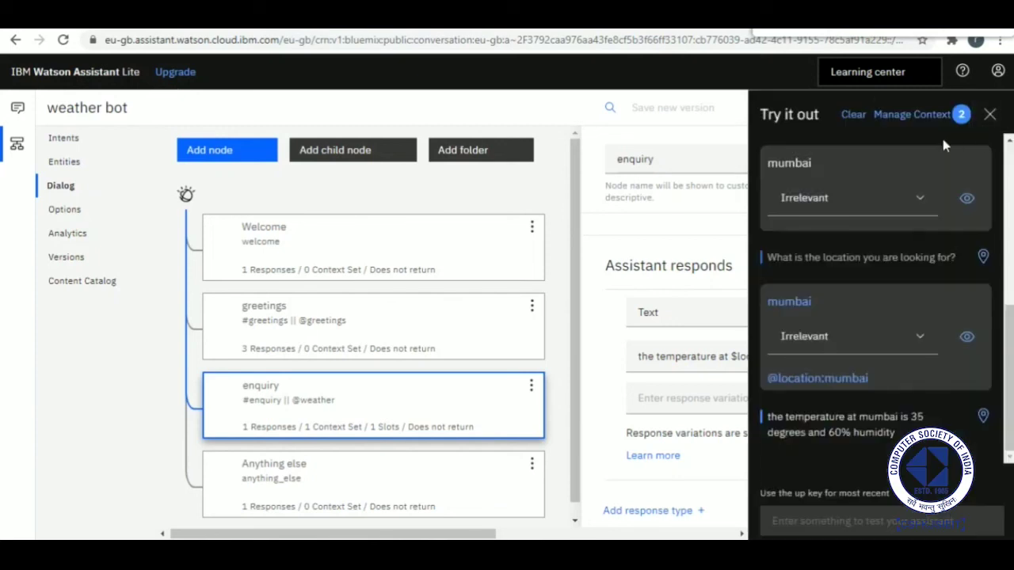
# Clear the test conversation and close the test chat.
pyautogui.click(859, 120)
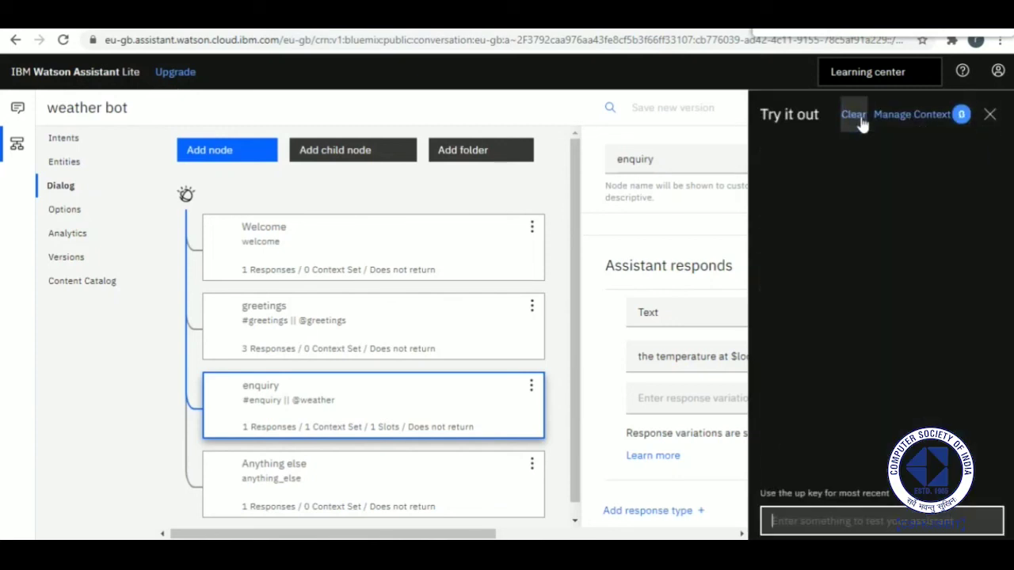
pyautogui.click(561, 117)
pyautogui.click(990, 114)
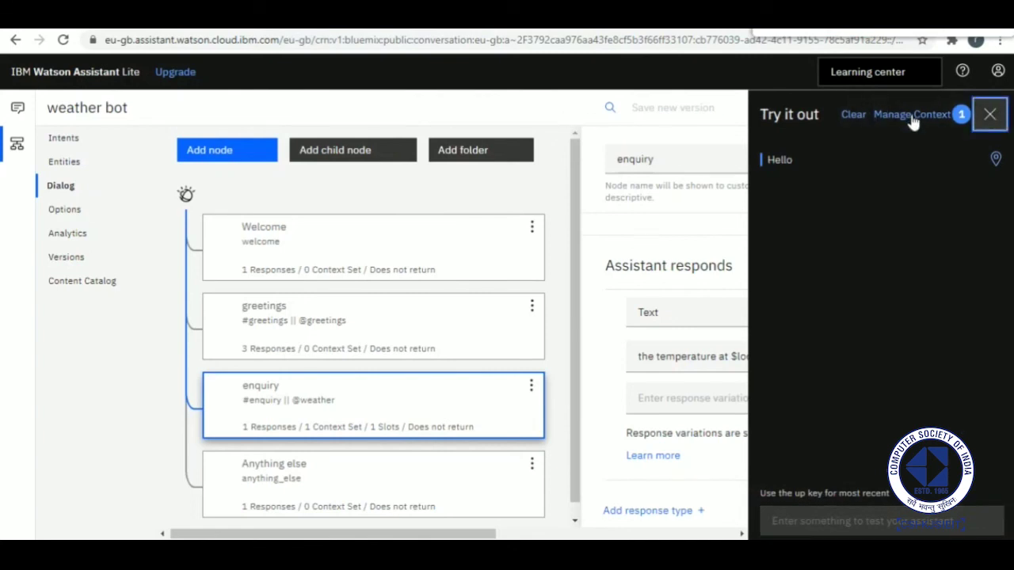
# Enable callout to webhooks in the enquiry node's customization settings, apply it, and bring up the node's webhook parameters.
pyautogui.scroll(5, 859, 377)
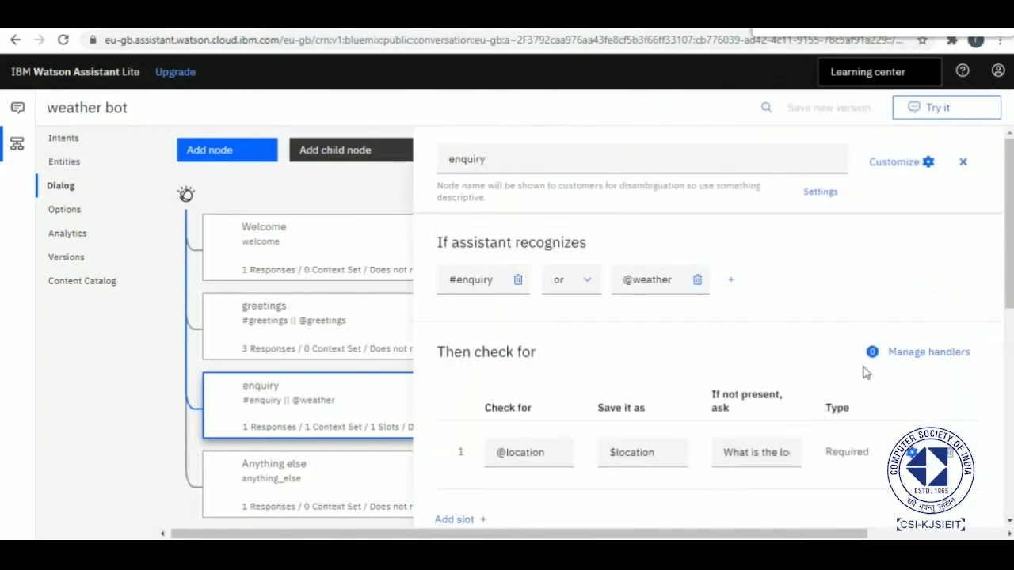
pyautogui.scroll(-8, 867, 368)
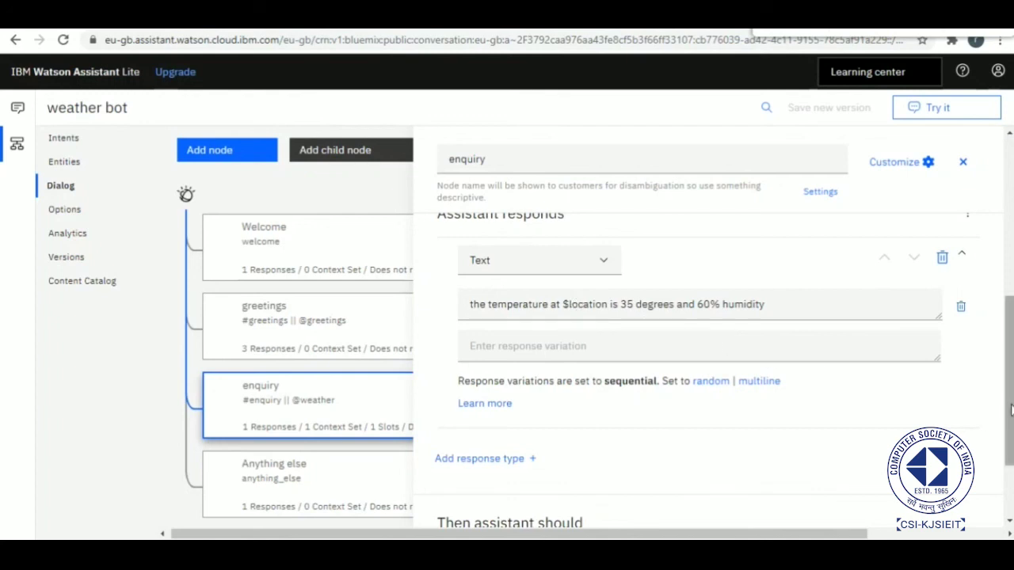
pyautogui.click(963, 161)
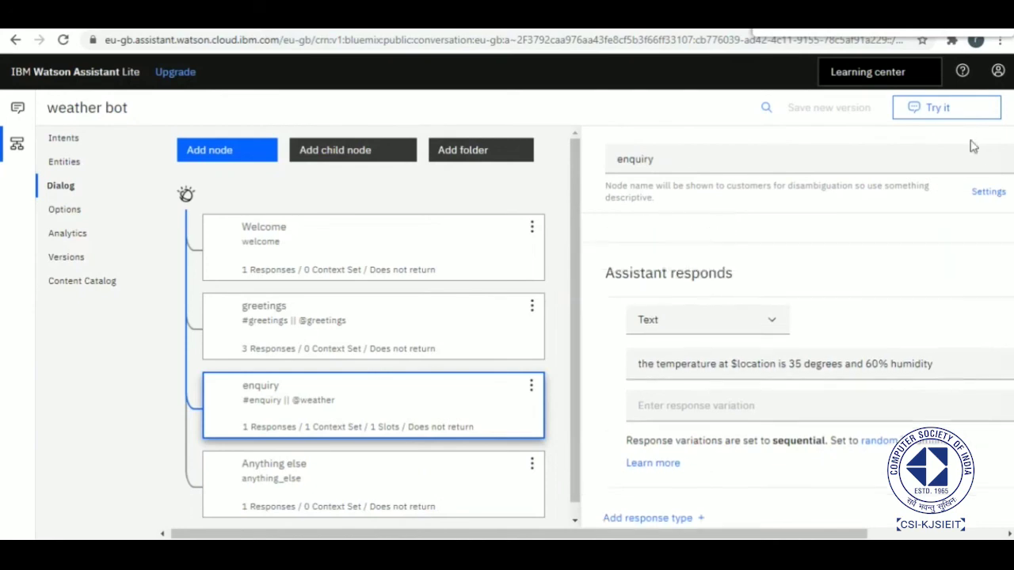
pyautogui.click(897, 172)
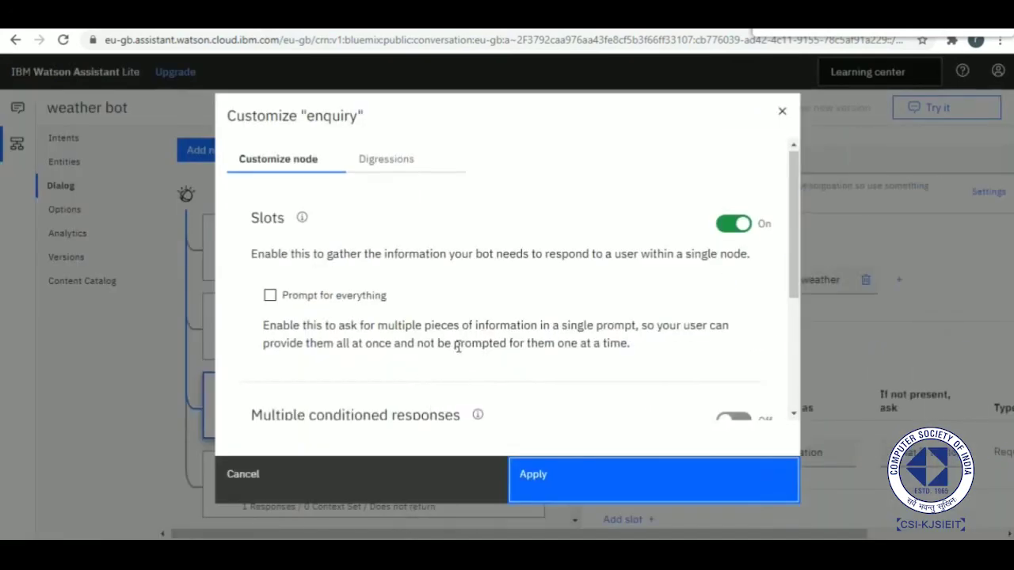
pyautogui.scroll(-3, 521, 388)
pyautogui.click(733, 323)
pyautogui.click(633, 477)
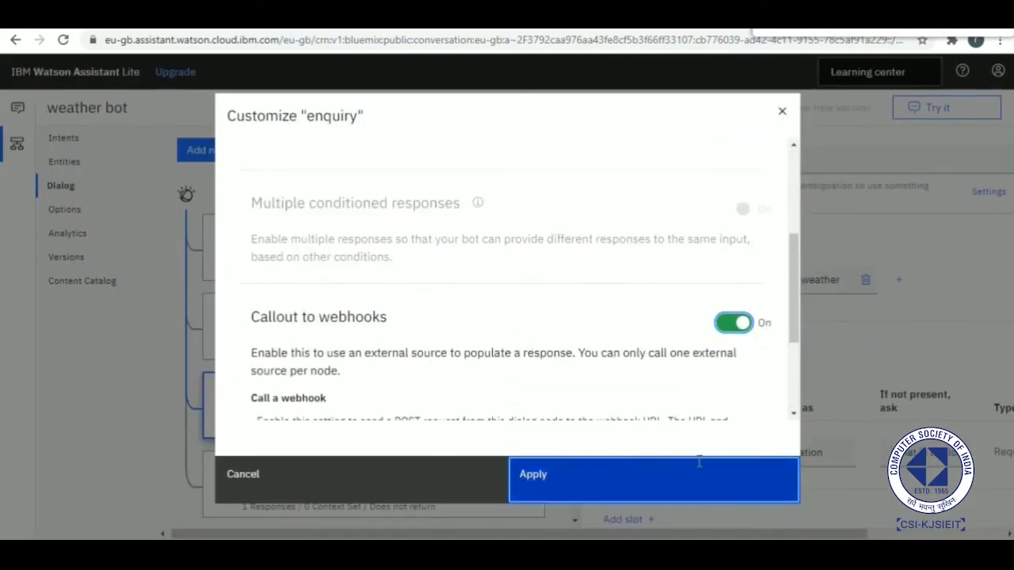
pyautogui.scroll(-5, 860, 335)
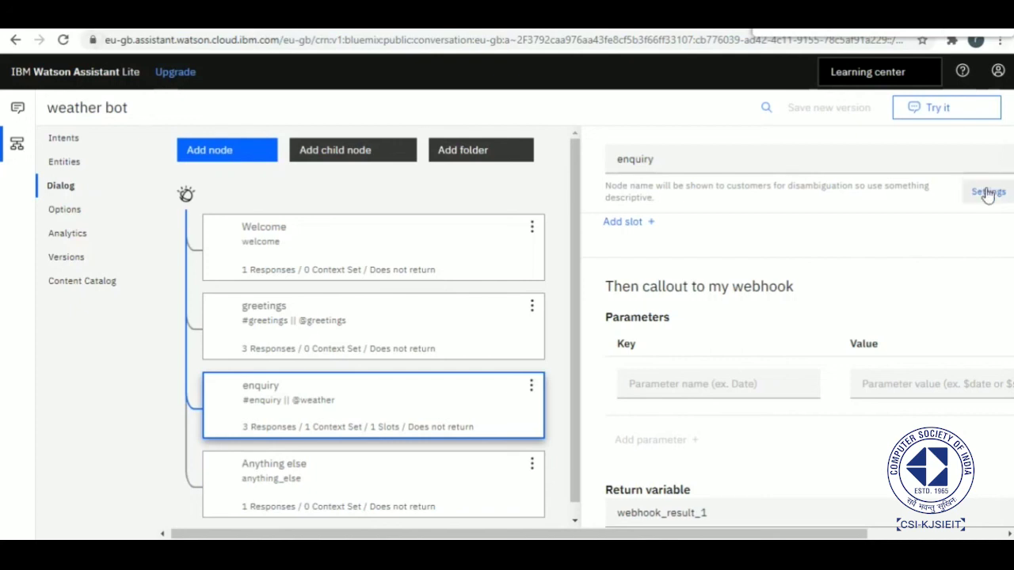
pyautogui.hscroll(1, 885, 380)
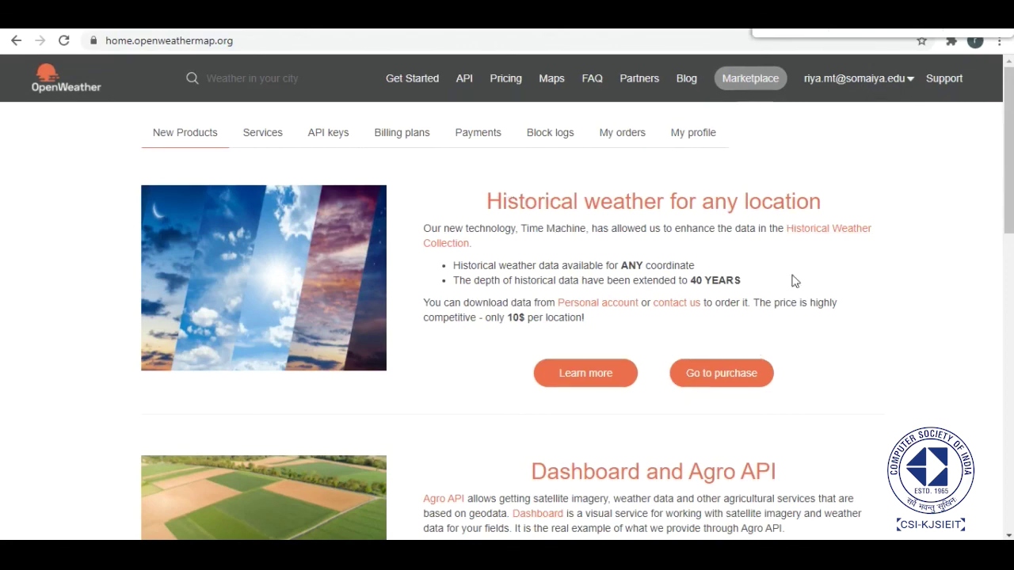
# Open the API keys page of the OpenWeather account and examine the default API key.
pyautogui.click(327, 146)
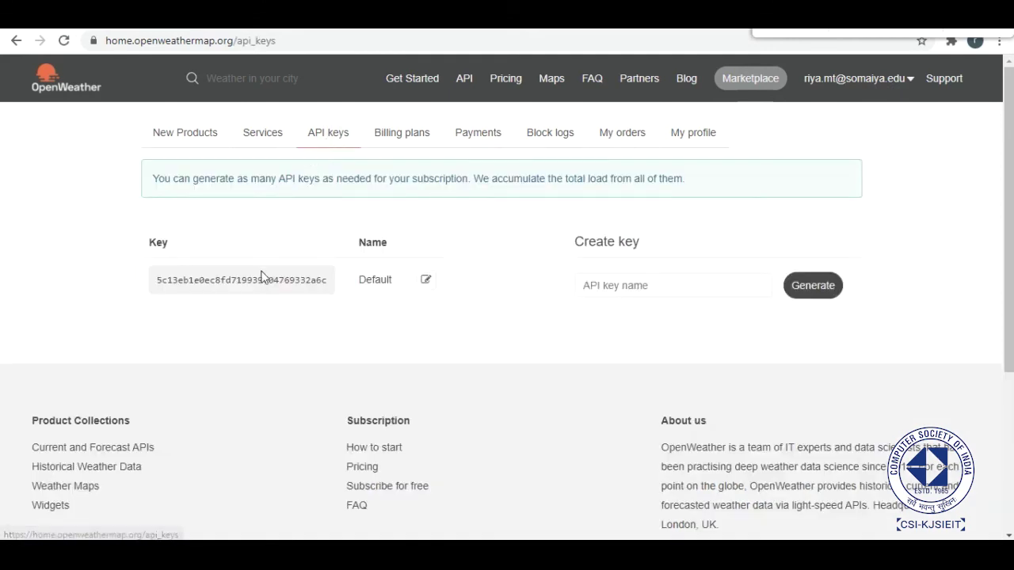
pyautogui.moveTo(263, 280); pyautogui.dragTo(268, 282)
pyautogui.doubleClick(267, 281)
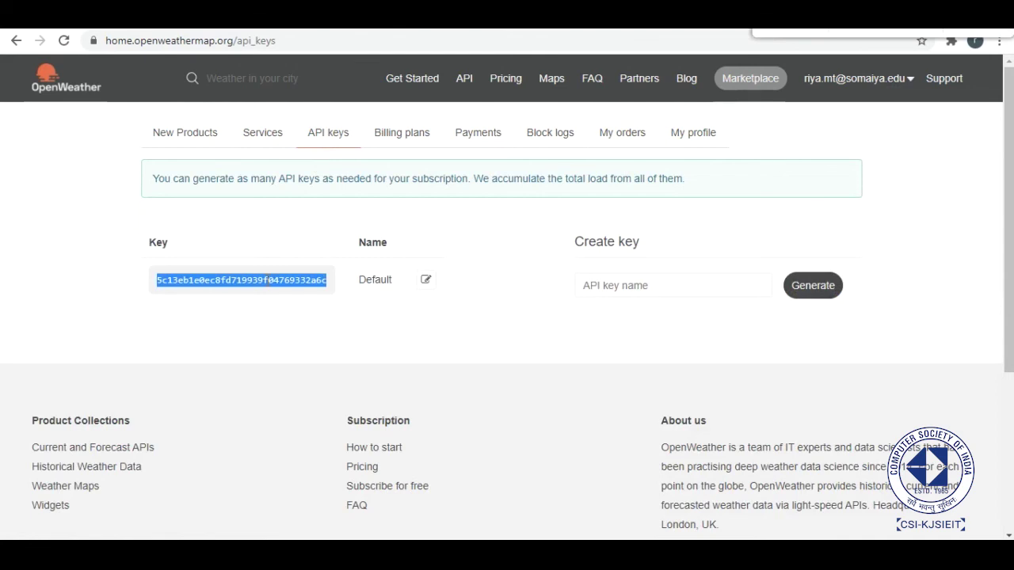
pyautogui.click(229, 317)
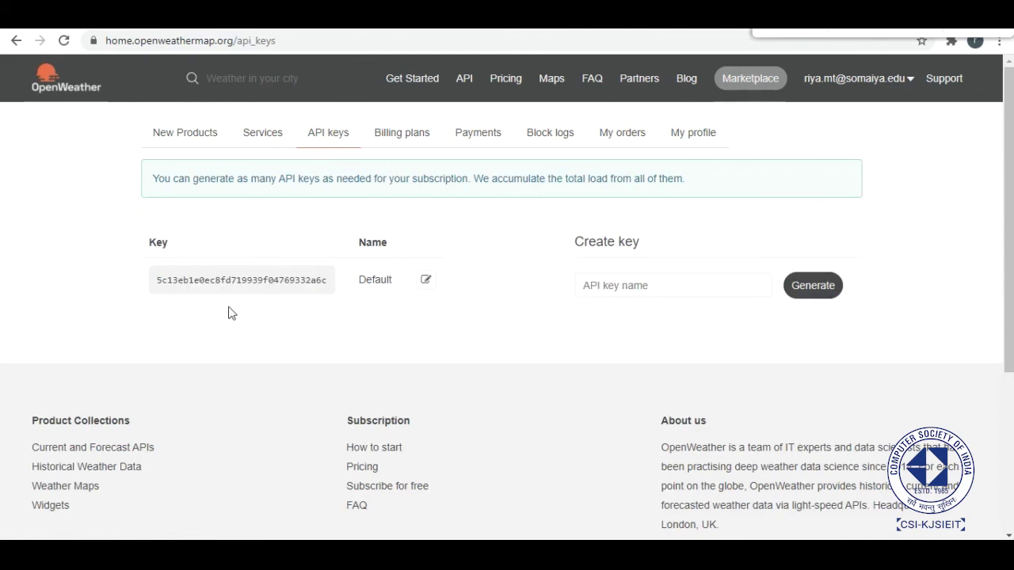